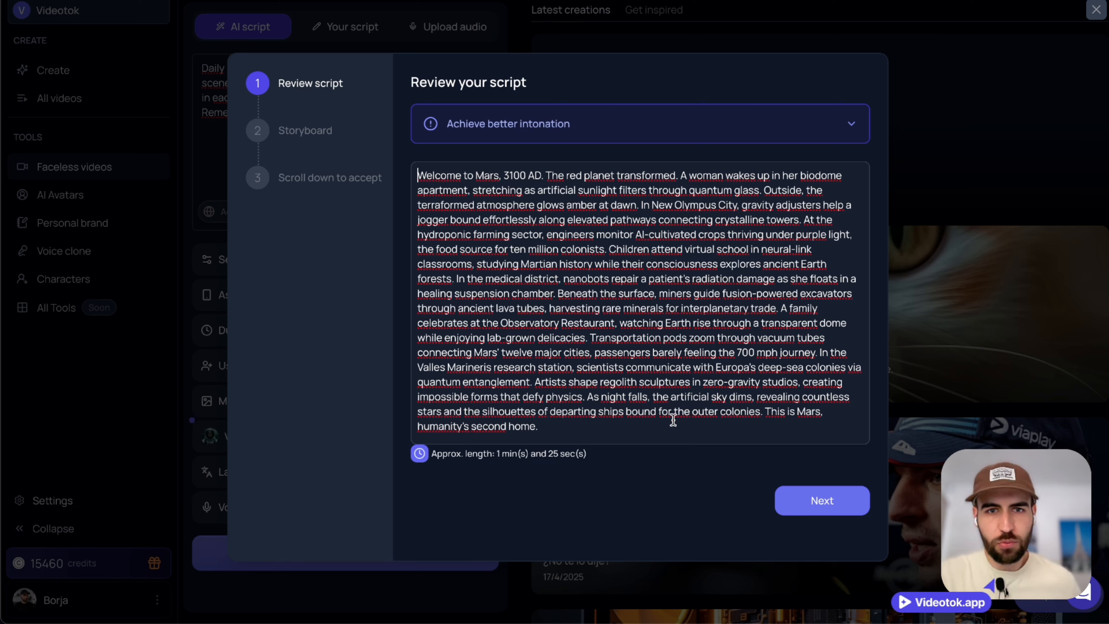
- Replace the script's text after "defy physics." with "And this is life in Mars in the year 3100 AD." and continue to the storyboard
left_click_drag(775, 427, 764, 414)
key("BackSpace")
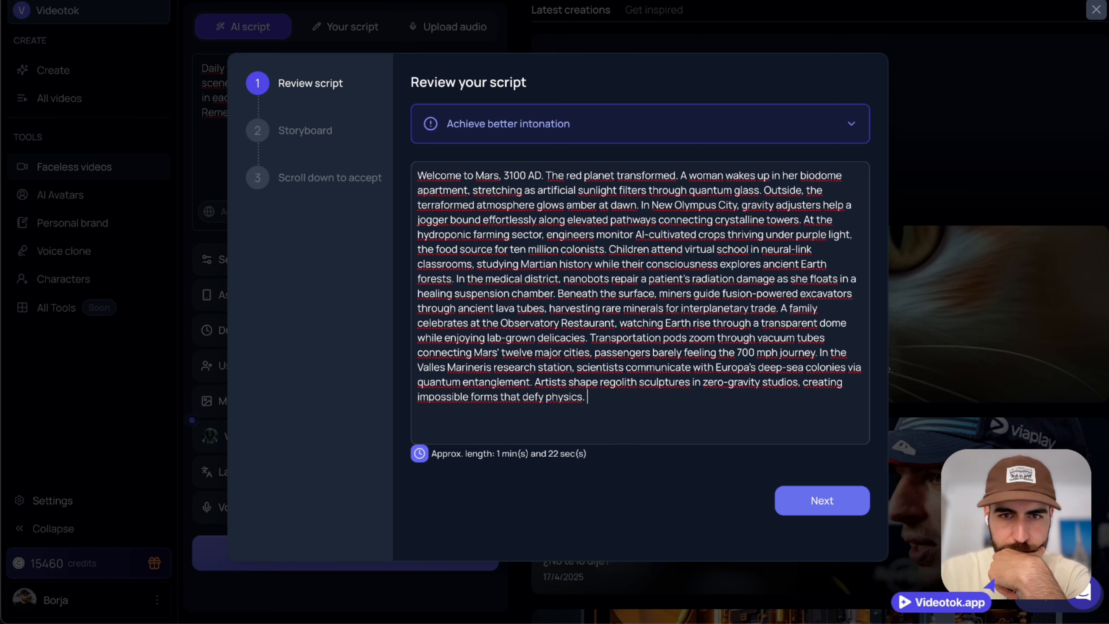
left_click_drag(585, 397, 539, 381)
key("ctrl+a")
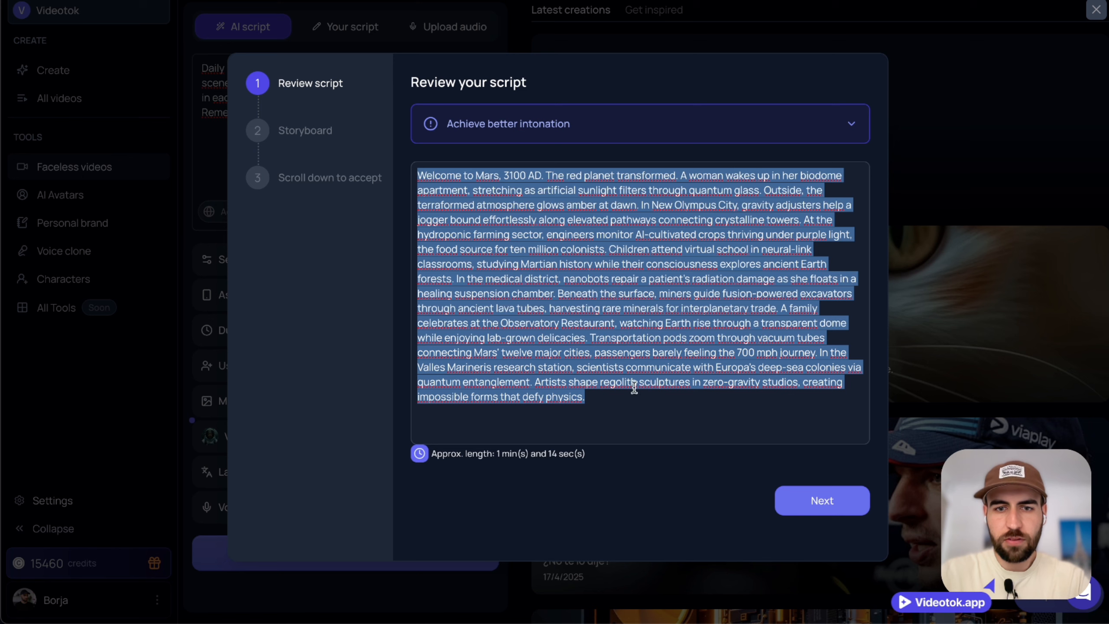
key("Right")
type("And this is life in M")
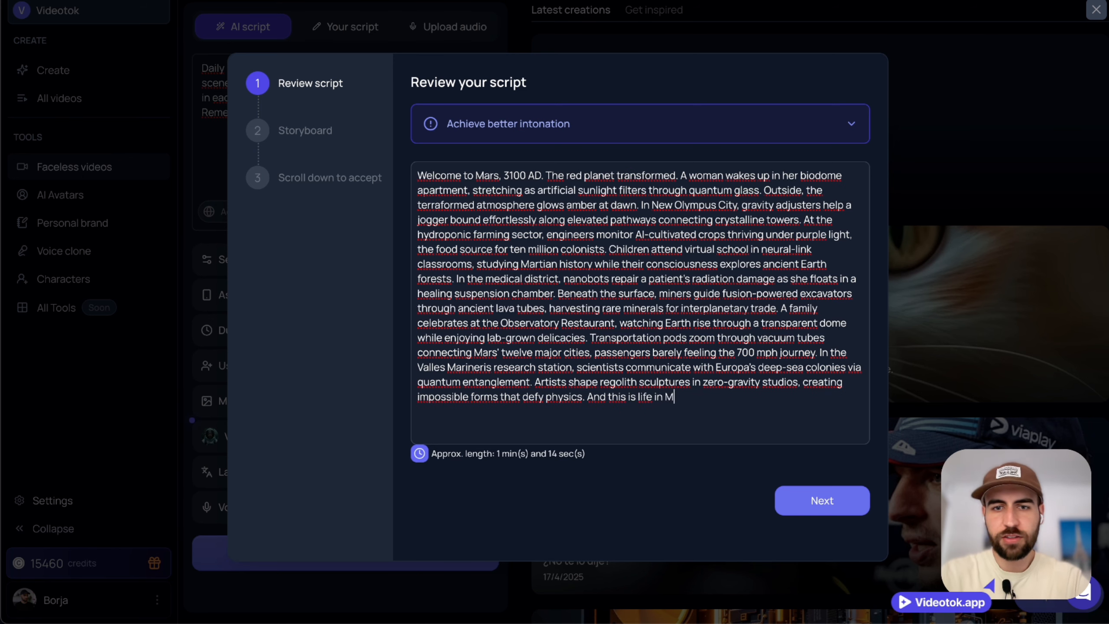
type("ars in the year 3100 AD.")
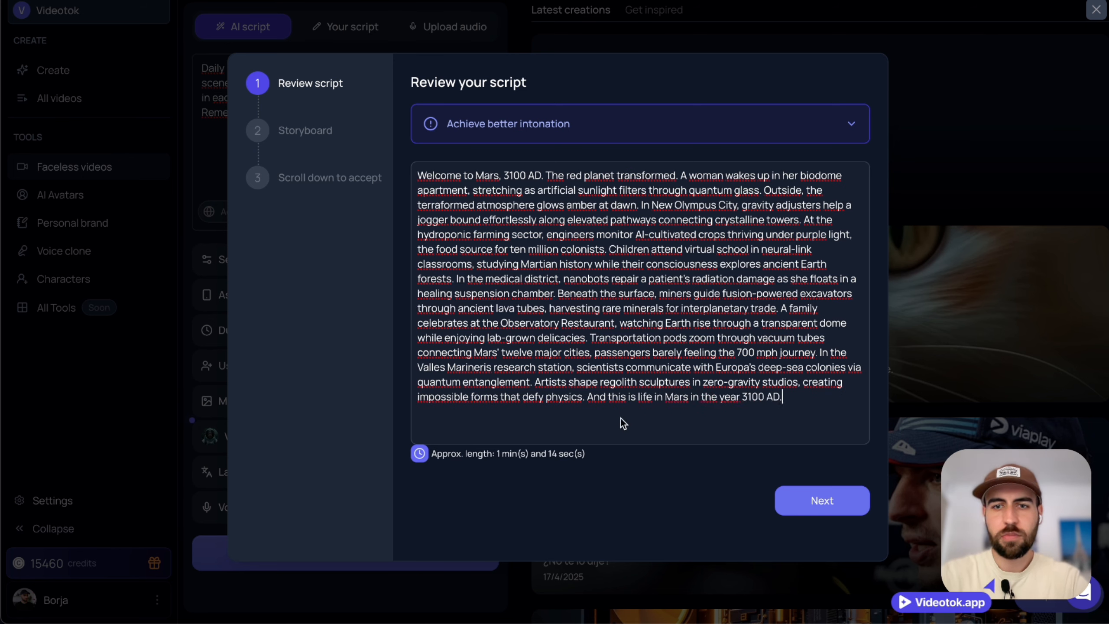
left_click(826, 498)
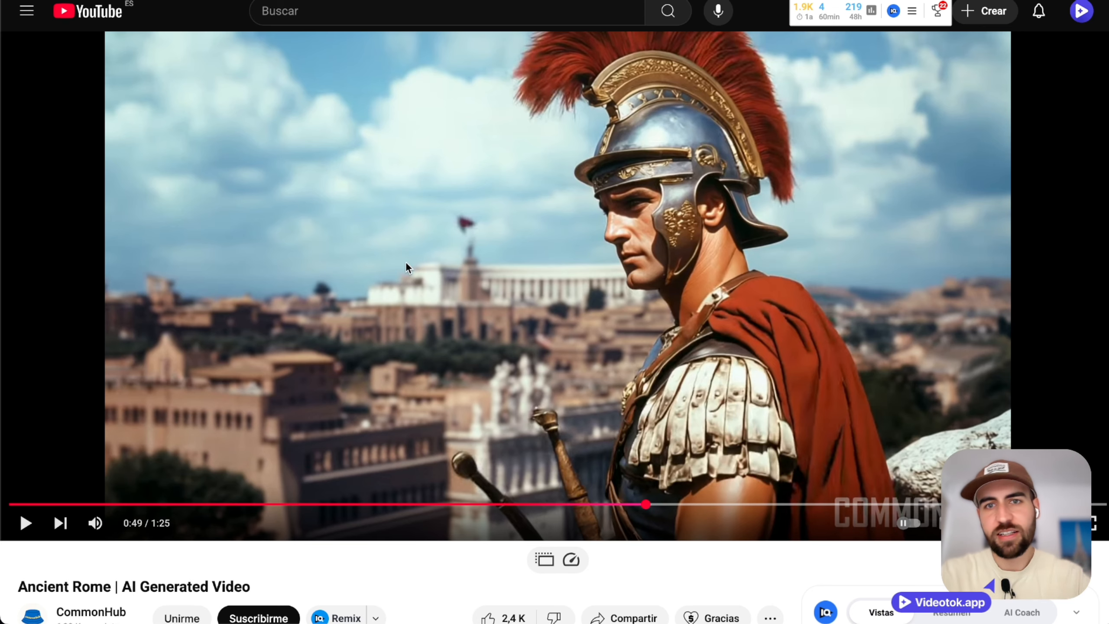
- Switch to YouTube and jump to an earlier point in the Ancient Rome AI generated video
left_click(447, 505)
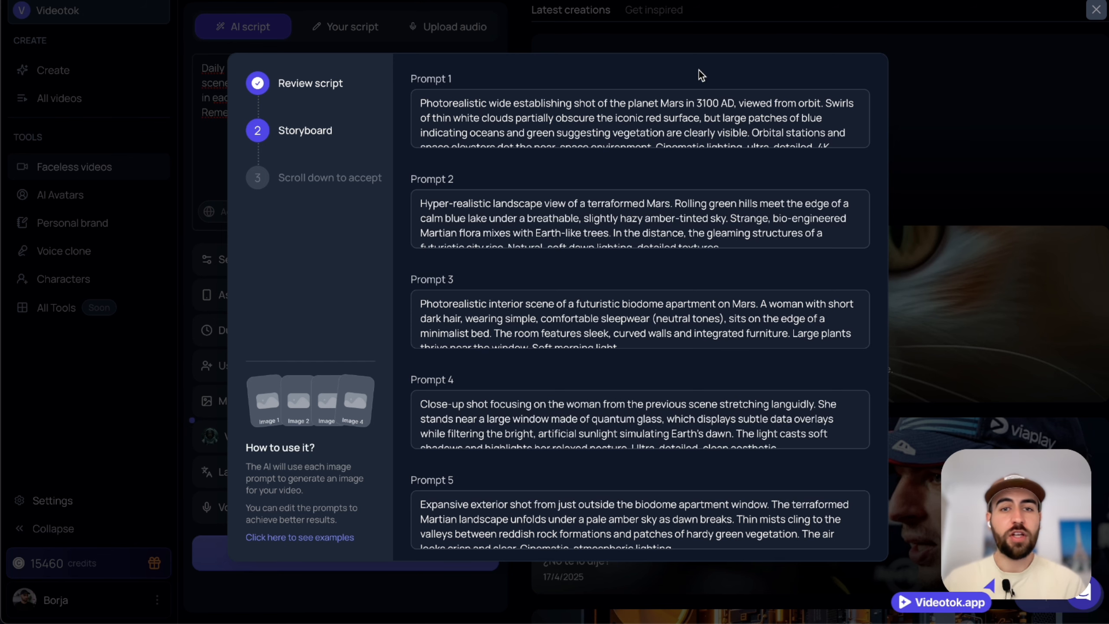
- Examine the Mars storyboard's image prompts back in Videotok, and close the script review without creating the video
scroll(707, 363, "down", 10)
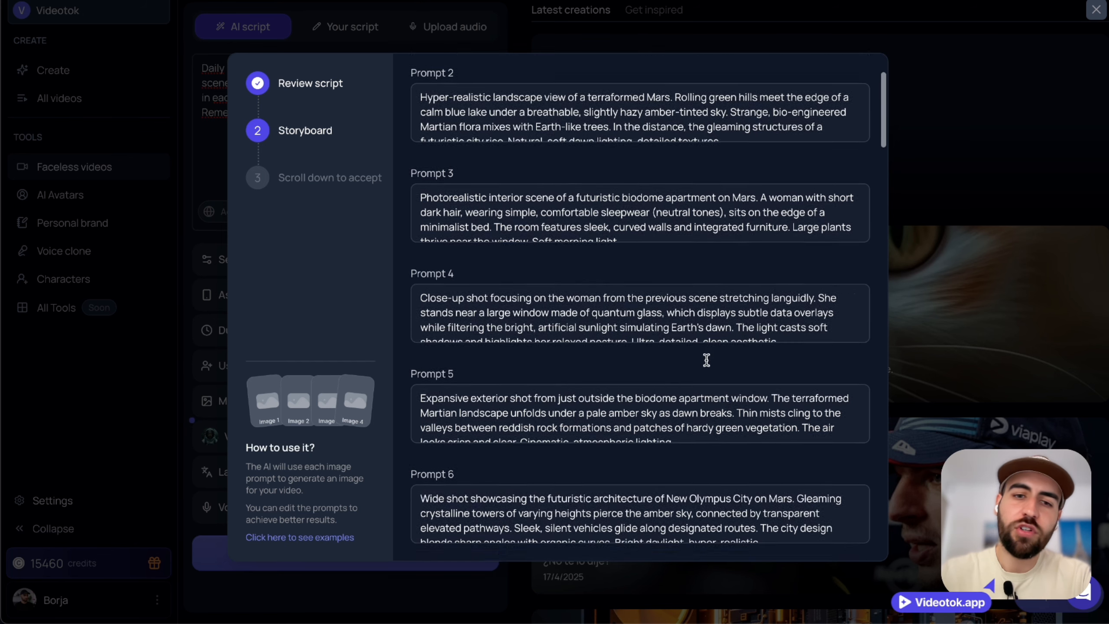
scroll(706, 359, "down", 10)
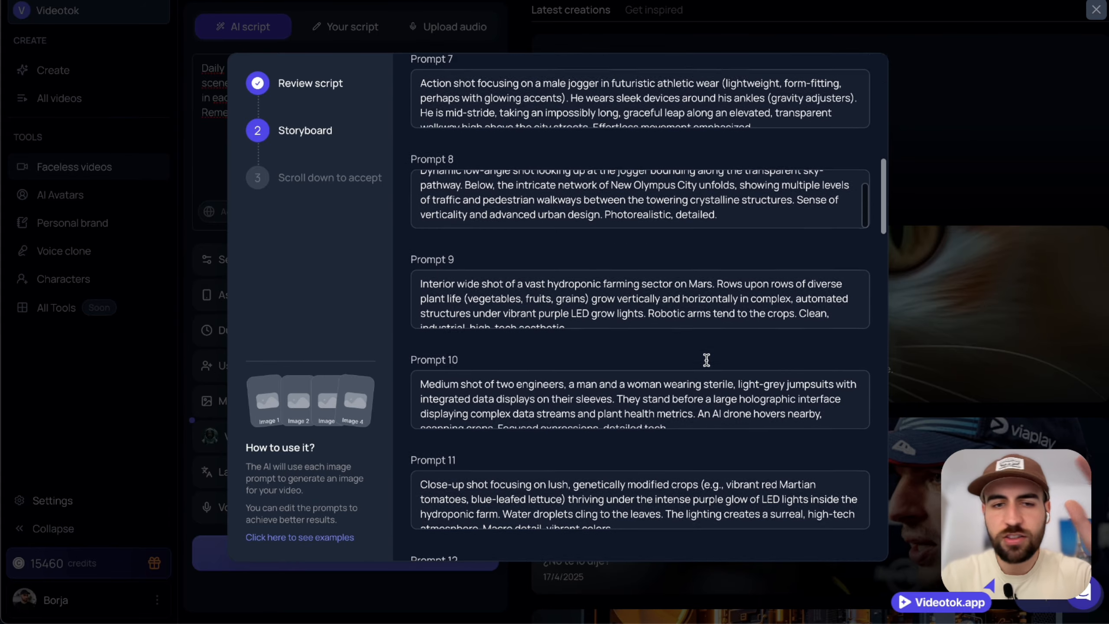
scroll(706, 359, "down", 5)
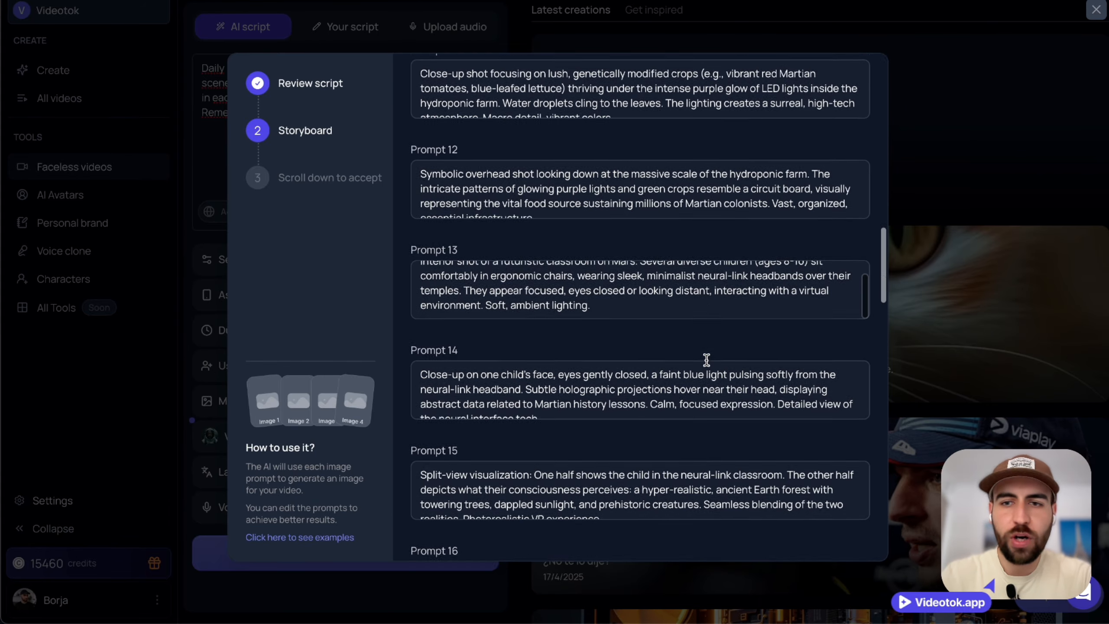
scroll(400, 319, "down", 20)
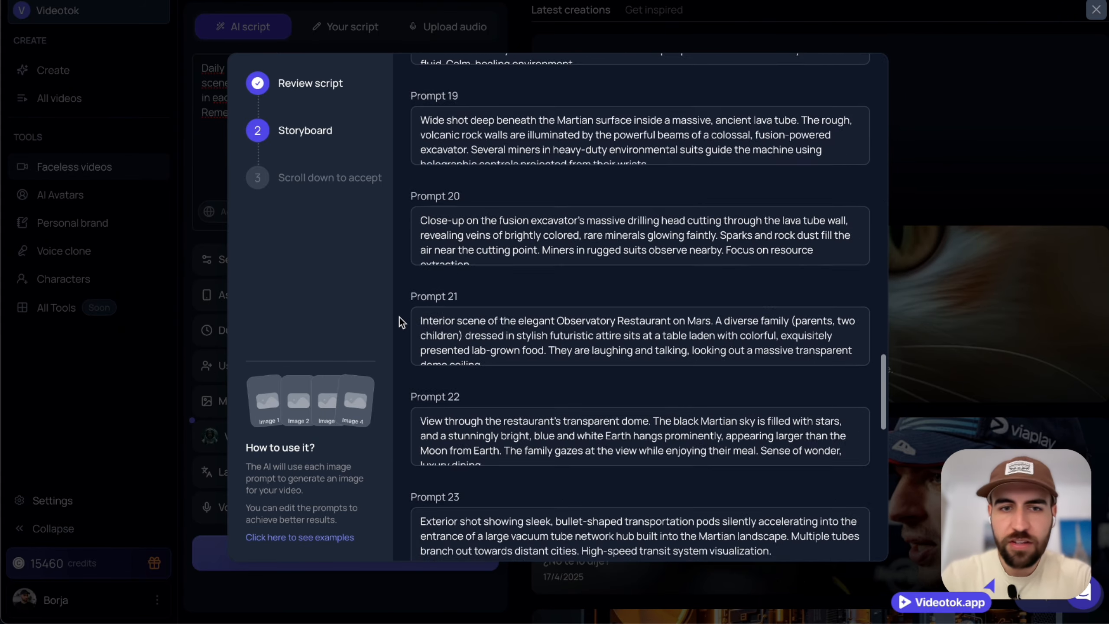
scroll(400, 319, "up", 20)
scroll(400, 317, "up", 4)
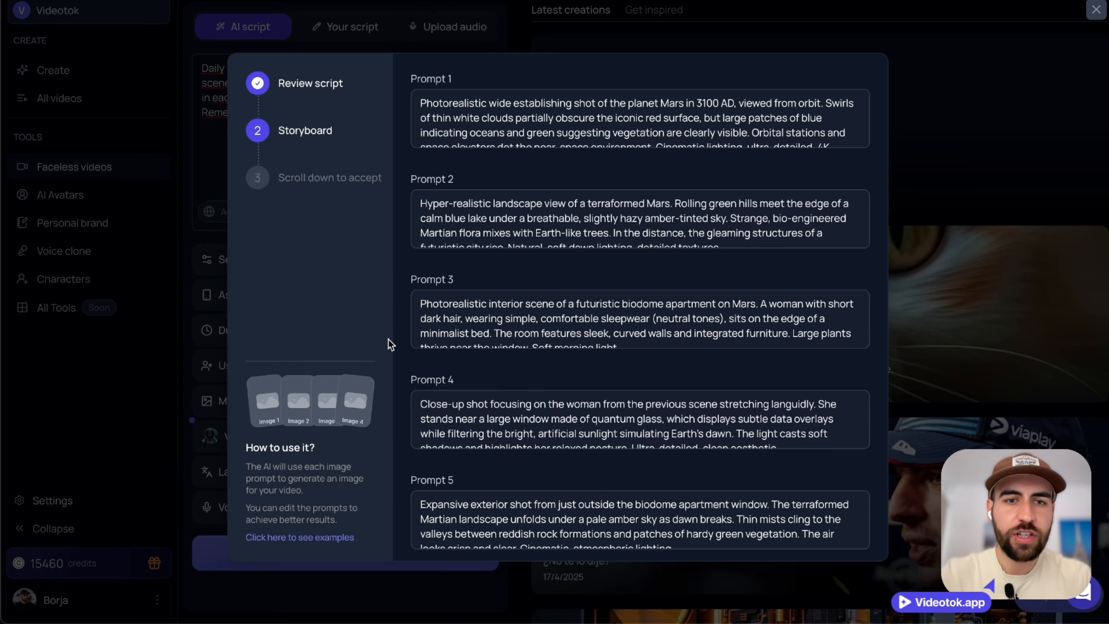
scroll(394, 352, "down", 20)
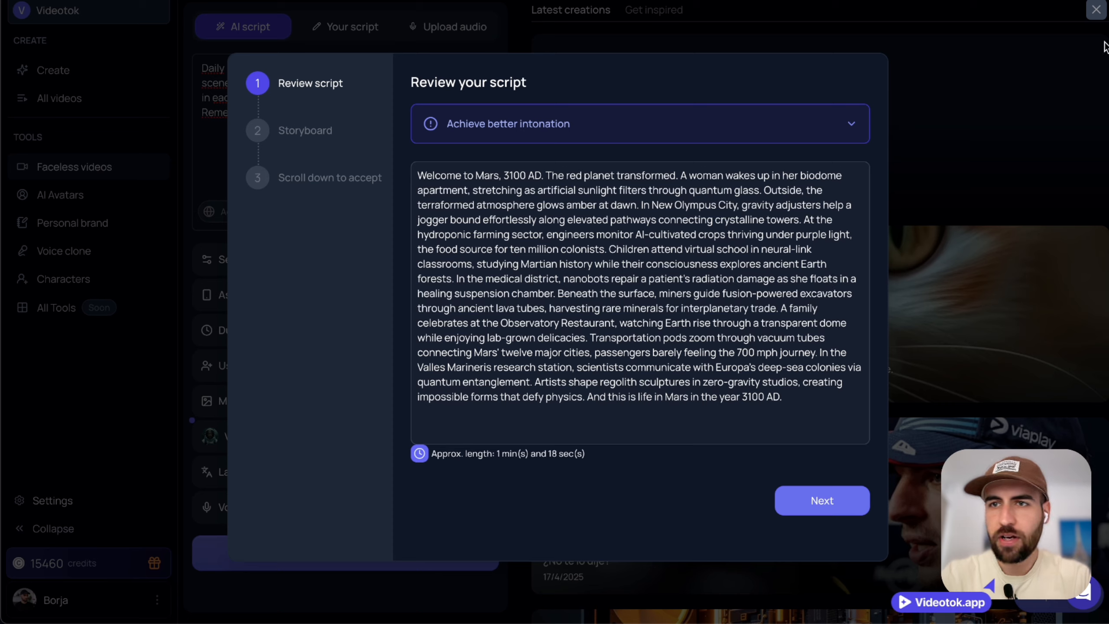
left_click(1096, 10)
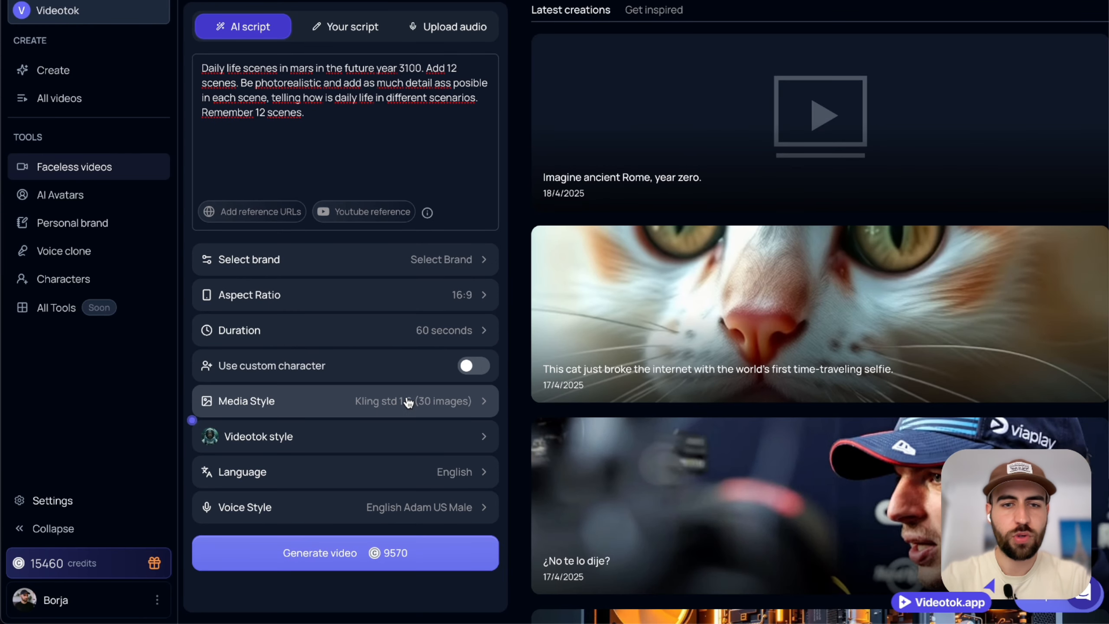
- Set the number of scenes to 12 in the media style, generate a new storyboard and create the Mars video
left_click(408, 401)
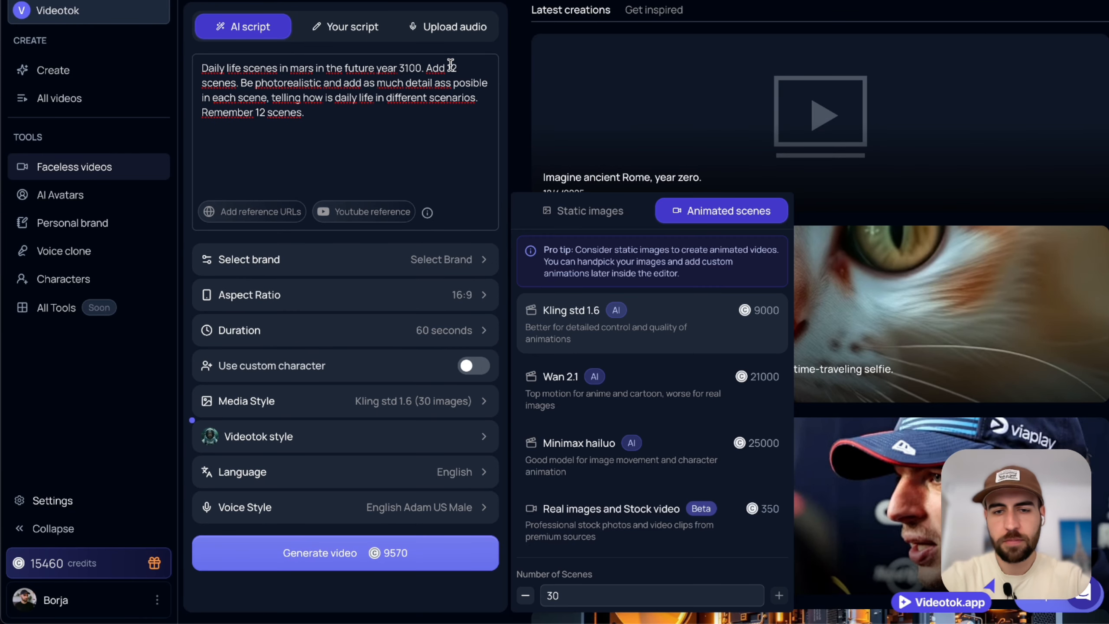
left_click(562, 586)
type("12")
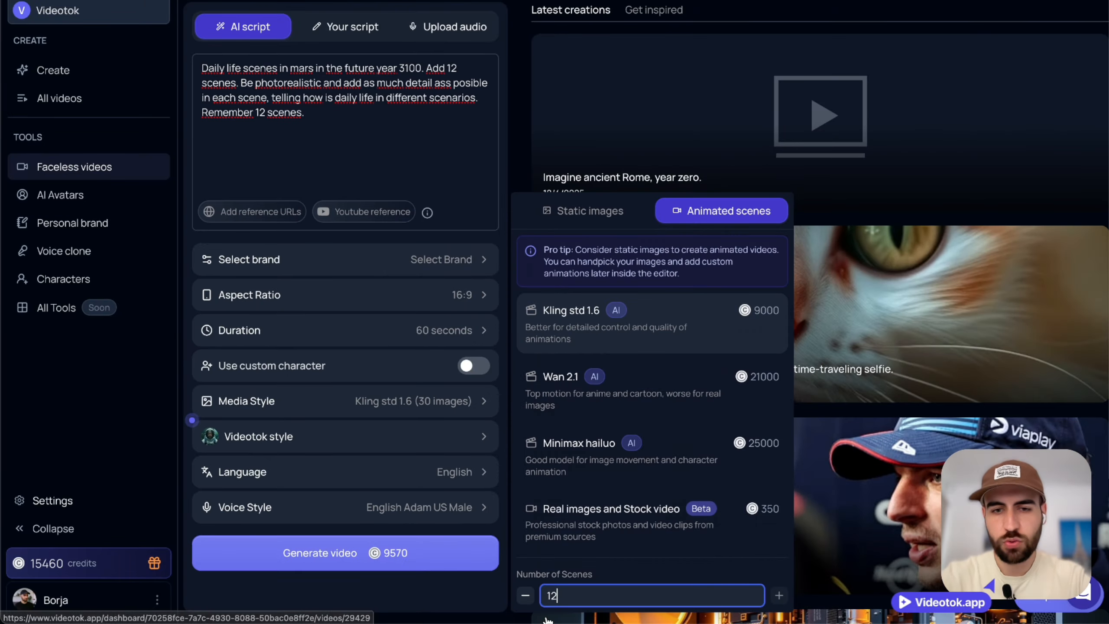
left_click(421, 369)
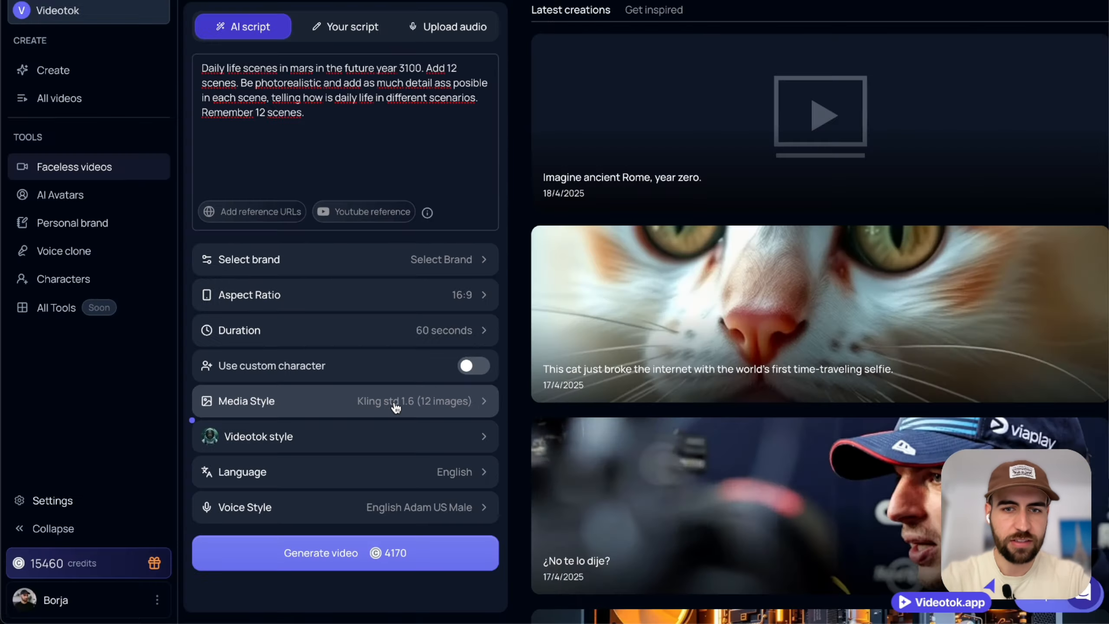
left_click(398, 552)
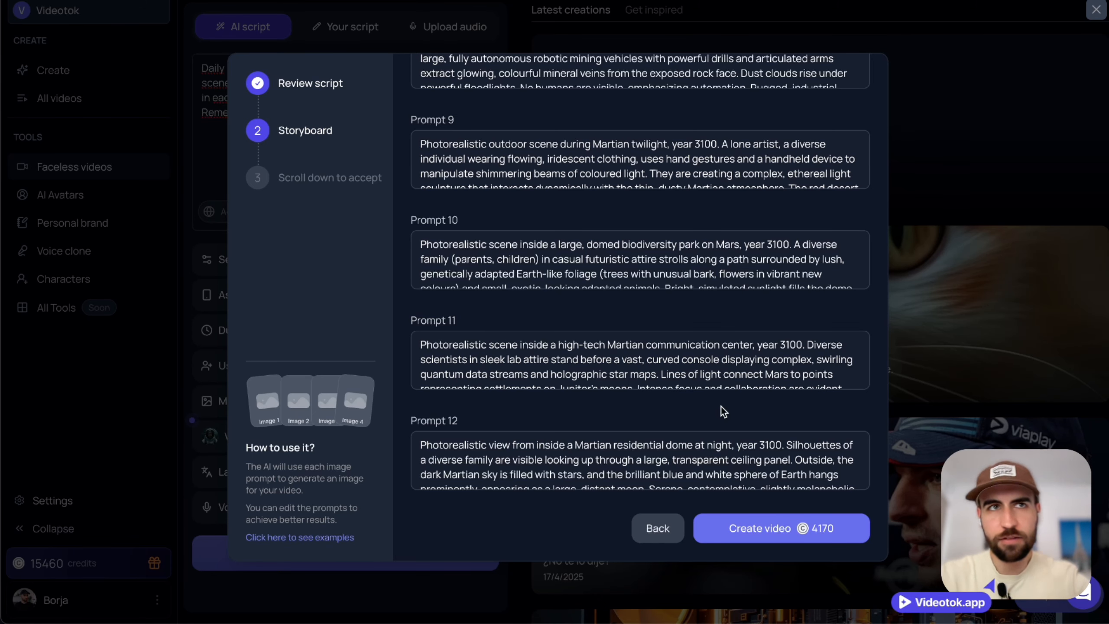
left_click(725, 526)
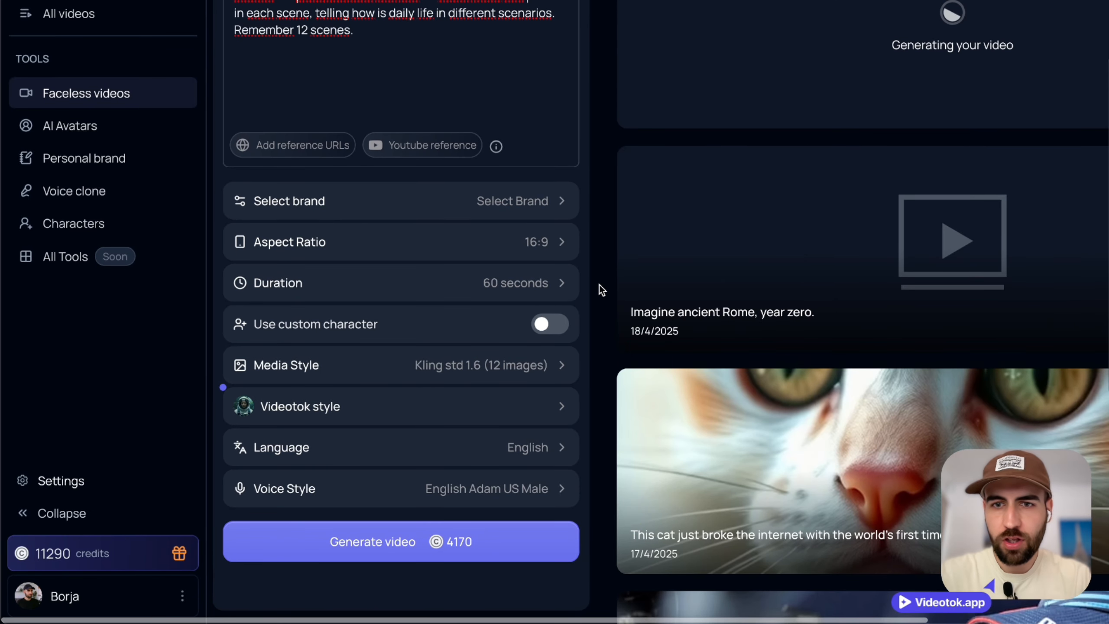
- Open the "Imagine ancient Rome, year zero." video and give its captions the lowercase style, placed near the lower edge of the picture
mouse_move(960, 252)
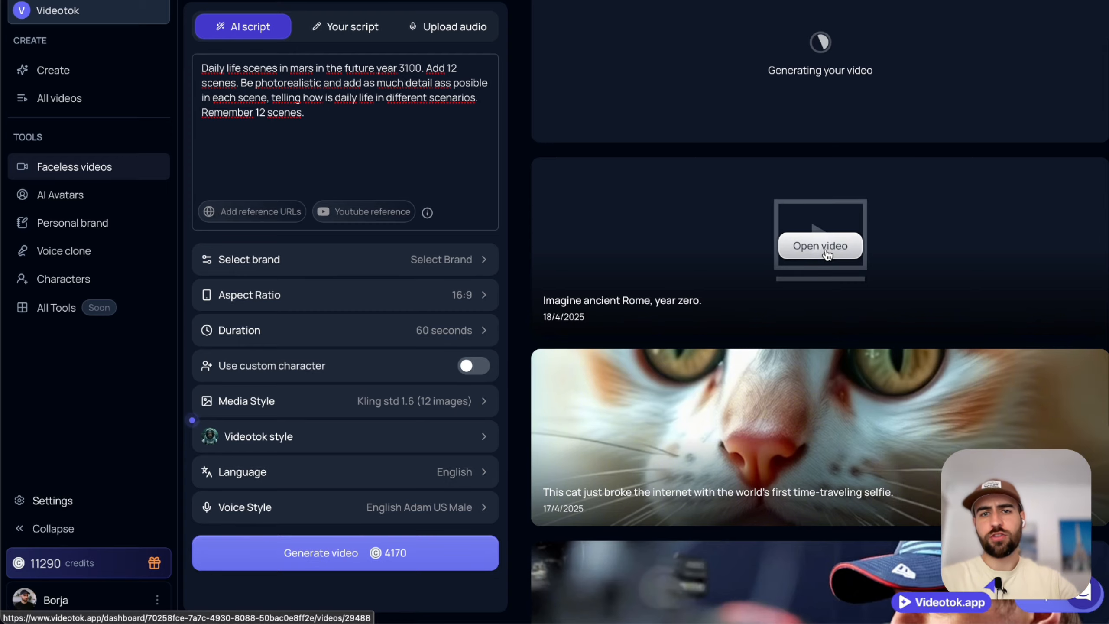
left_click(828, 253)
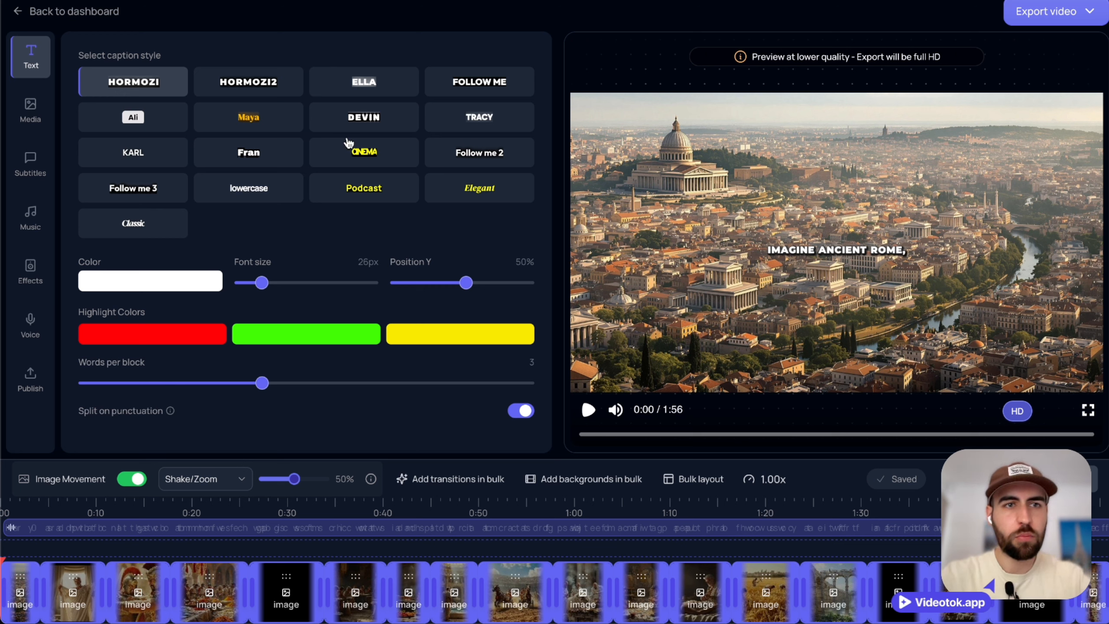
left_click(243, 191)
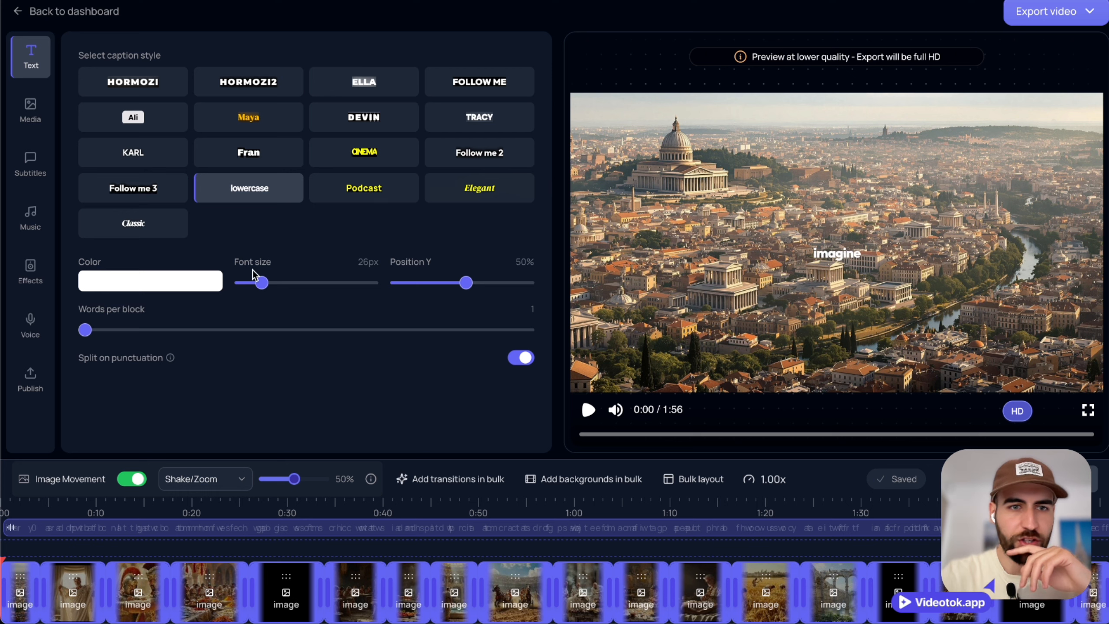
left_click_drag(467, 284, 521, 284)
- Add the predefined Dolly Zoom In motion to the gallery's aerial city image, using Kling 2 master as motion quality
left_click(30, 110)
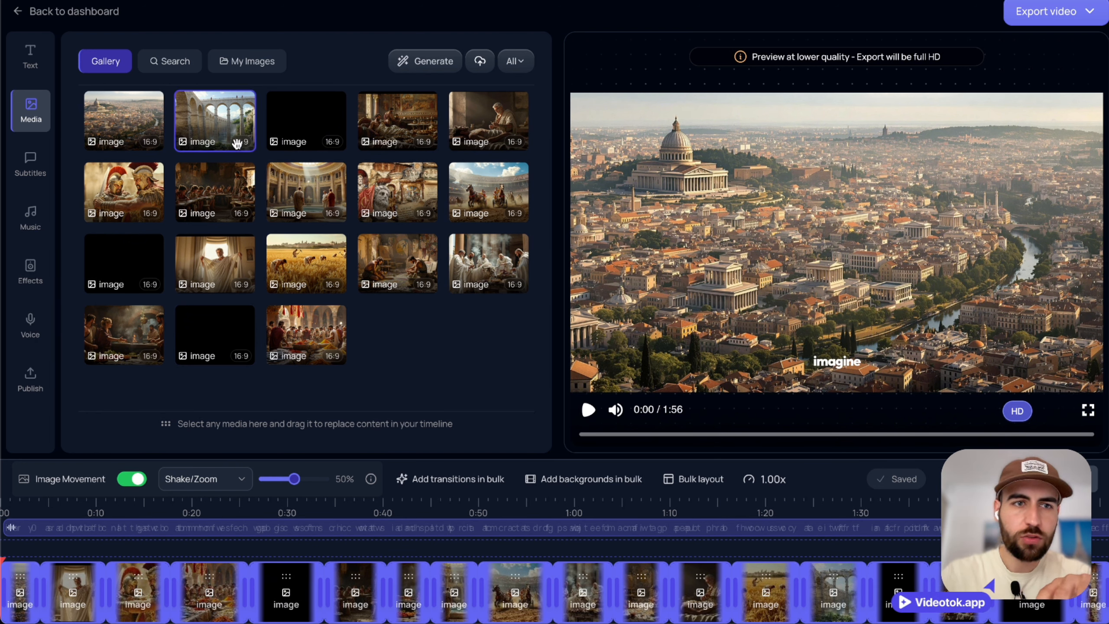
left_click(137, 128)
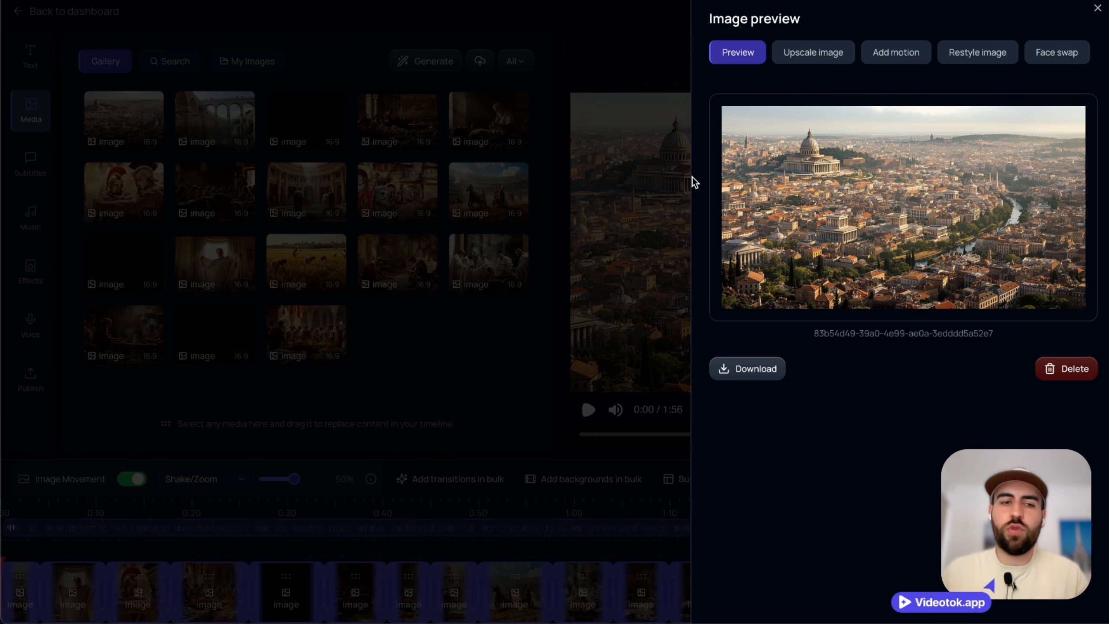
left_click(917, 56)
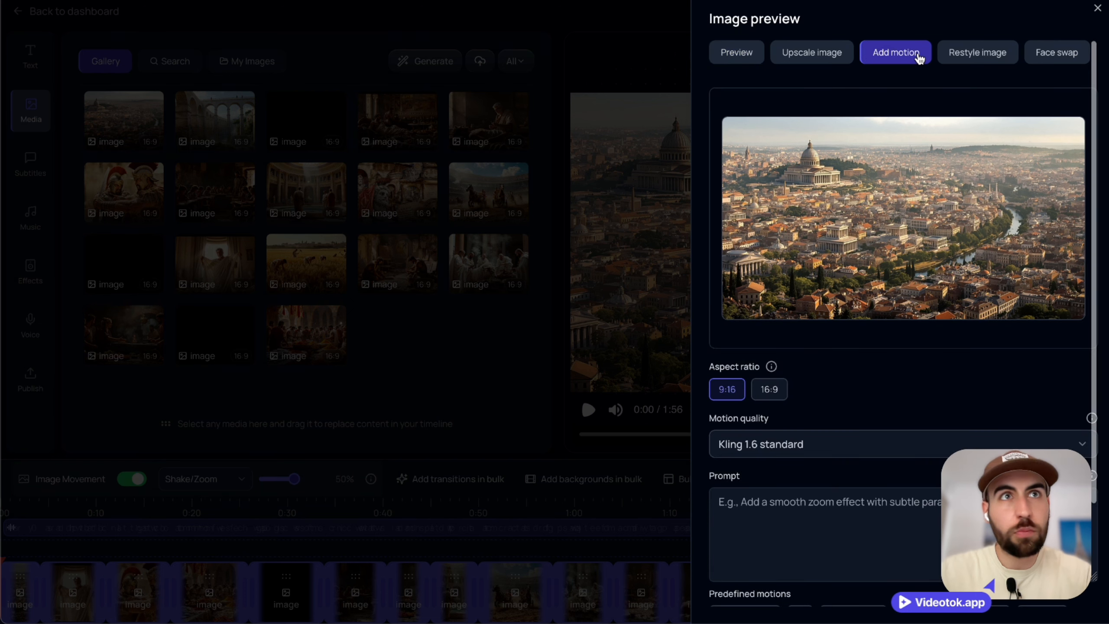
scroll(908, 315, "down", 3)
left_click(873, 327)
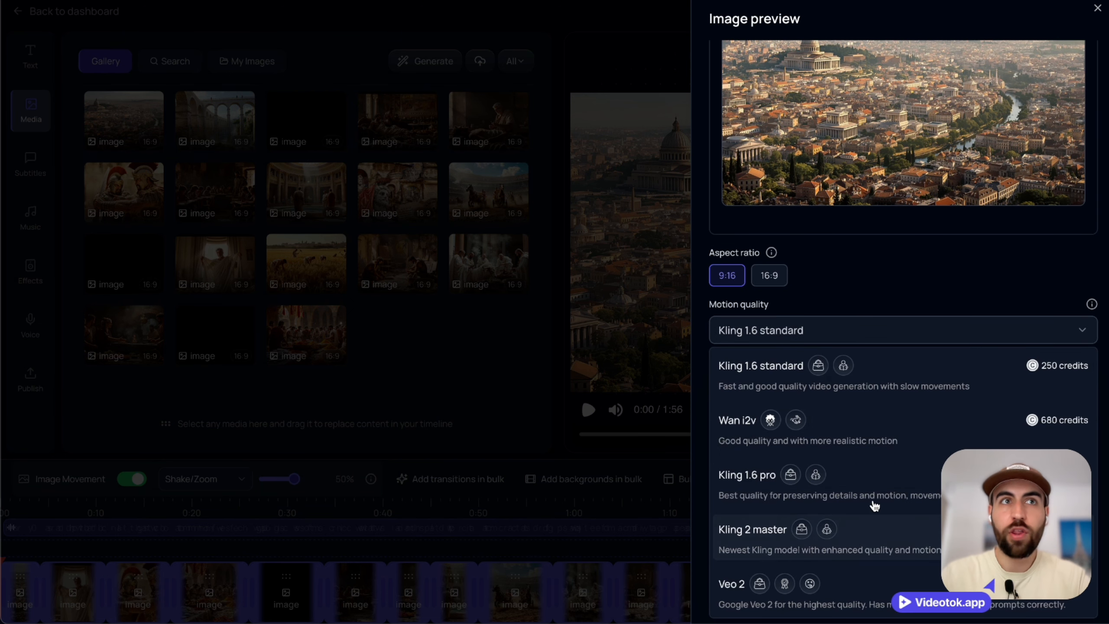
mouse_move(832, 532)
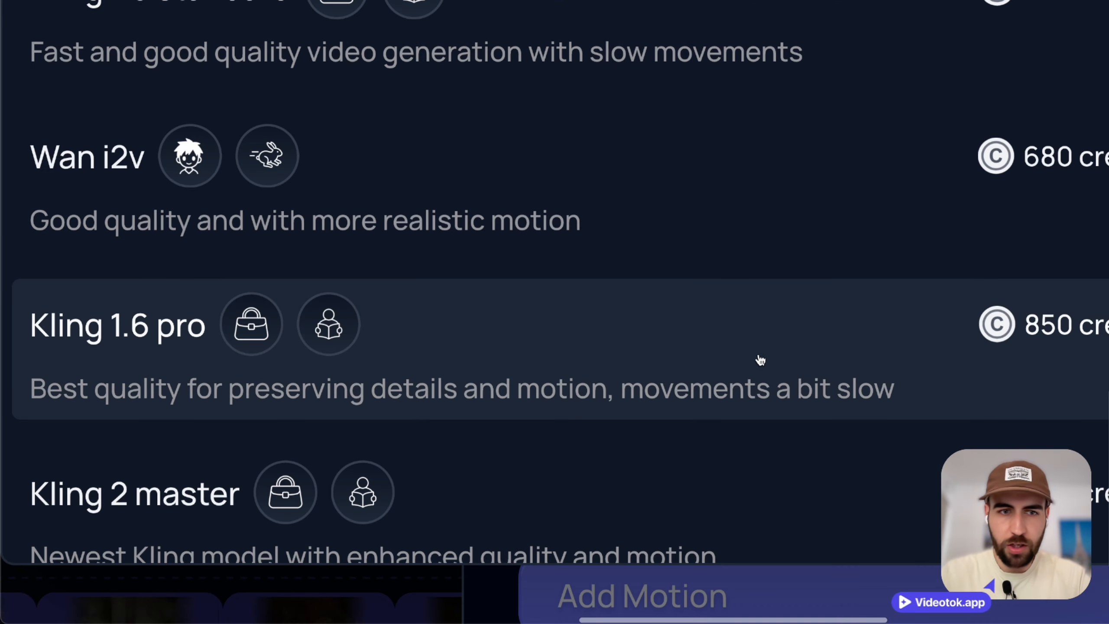
mouse_move(791, 476)
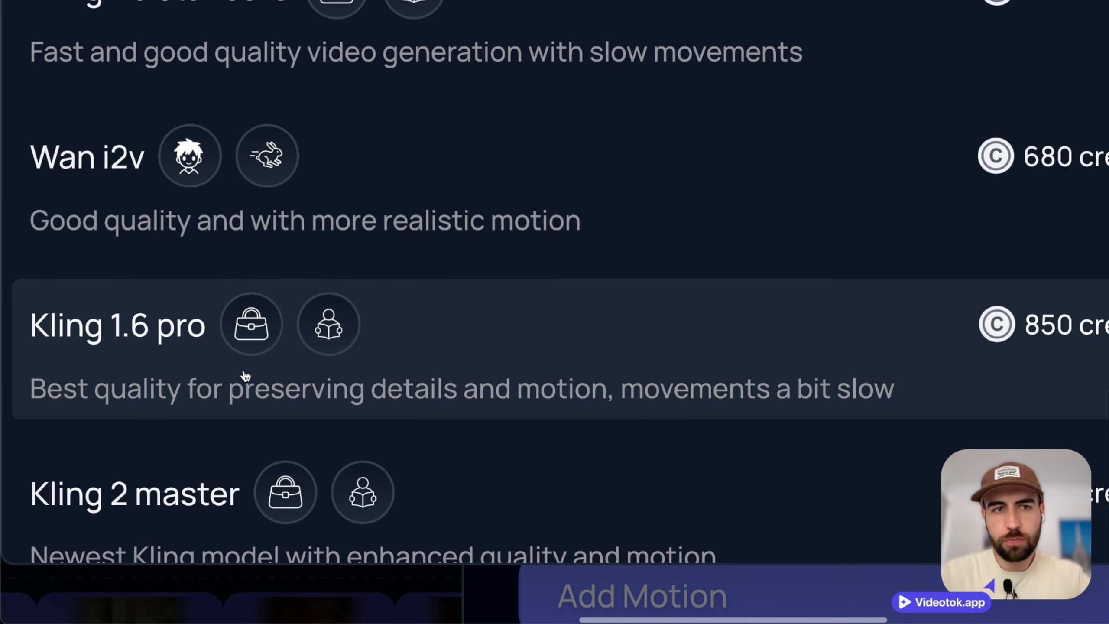
mouse_move(298, 499)
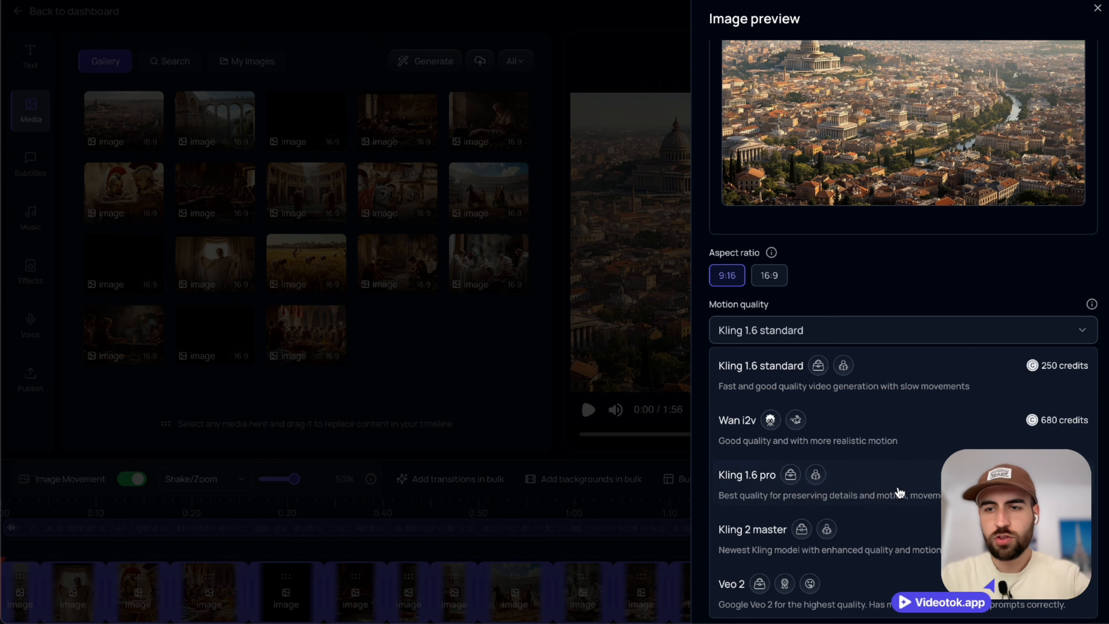
left_click(887, 525)
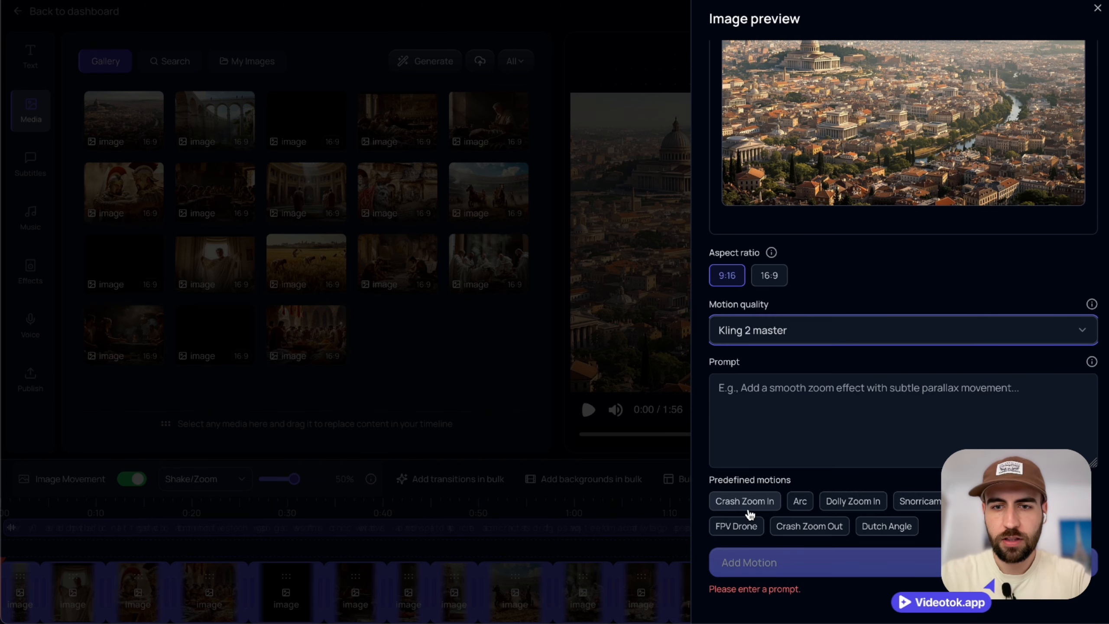
left_click(846, 502)
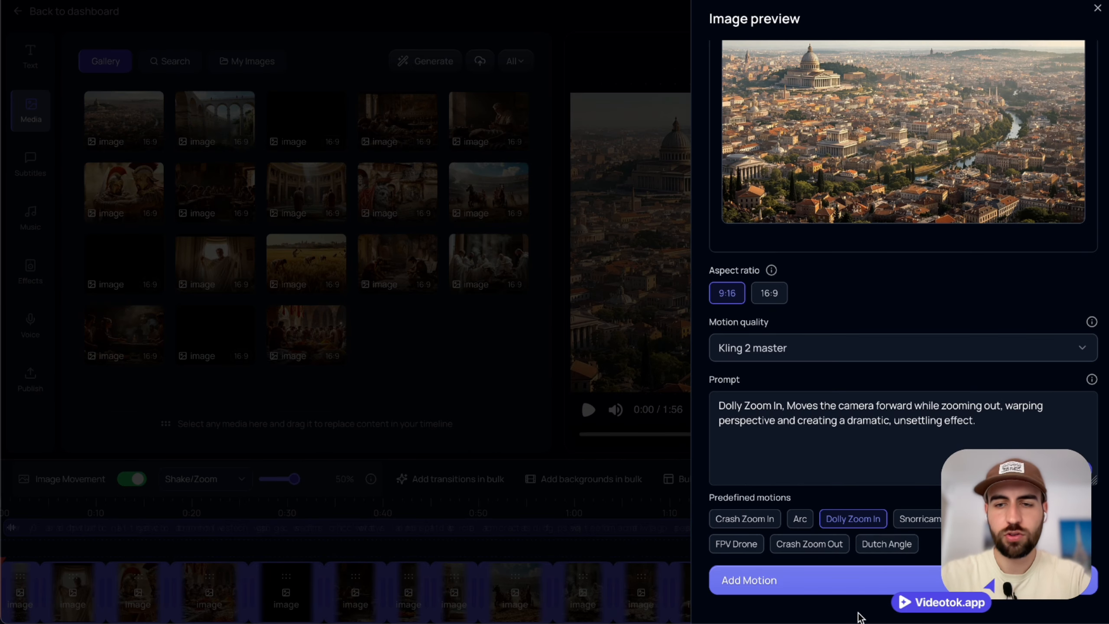
left_click(836, 589)
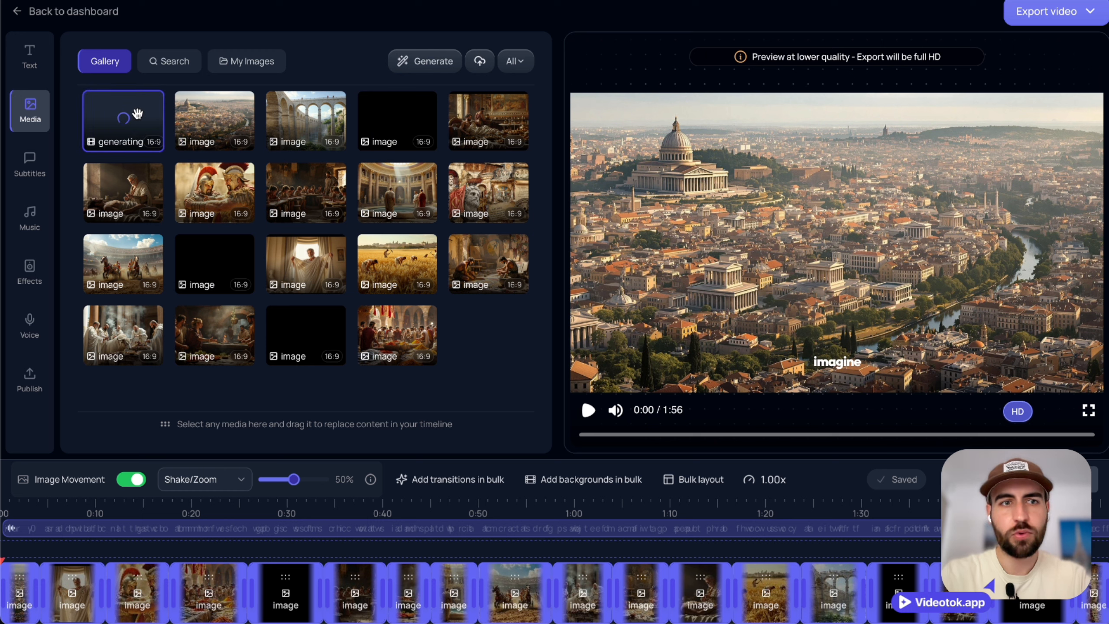
left_click_drag(137, 114, 185, 574)
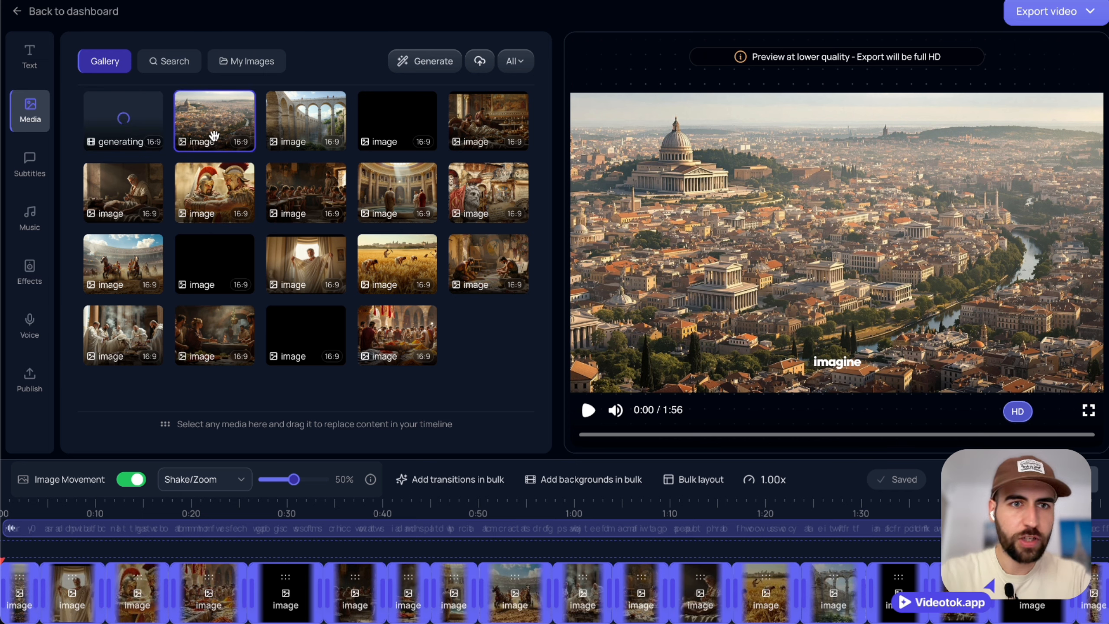
- Add the predefined Arc motion to the gallery's stone aqueduct image
left_click(320, 138)
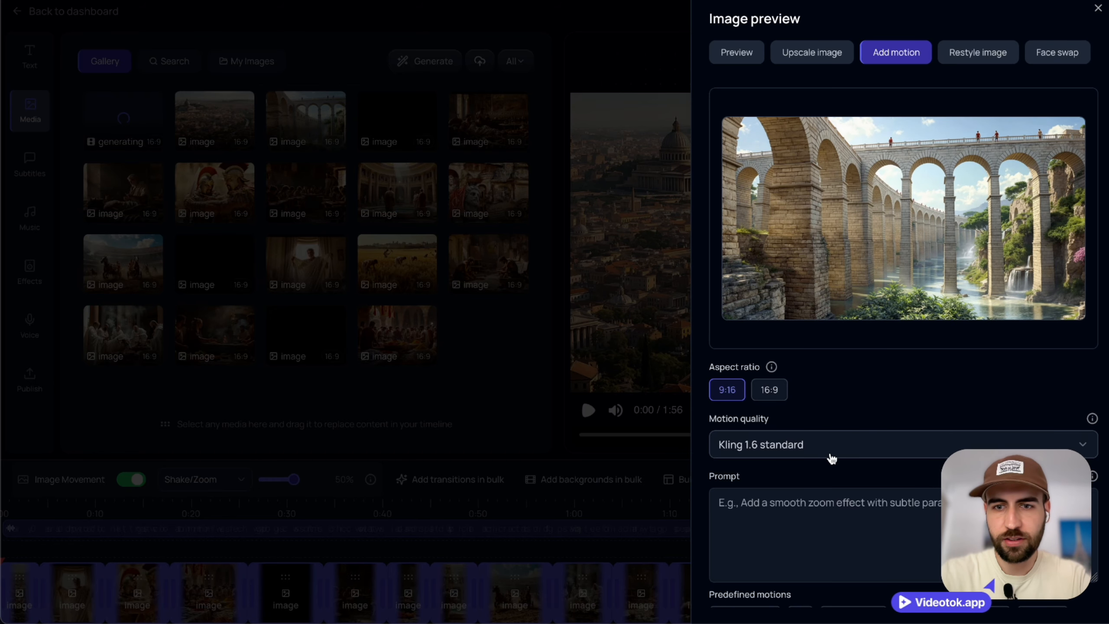
scroll(846, 458, "down", 3)
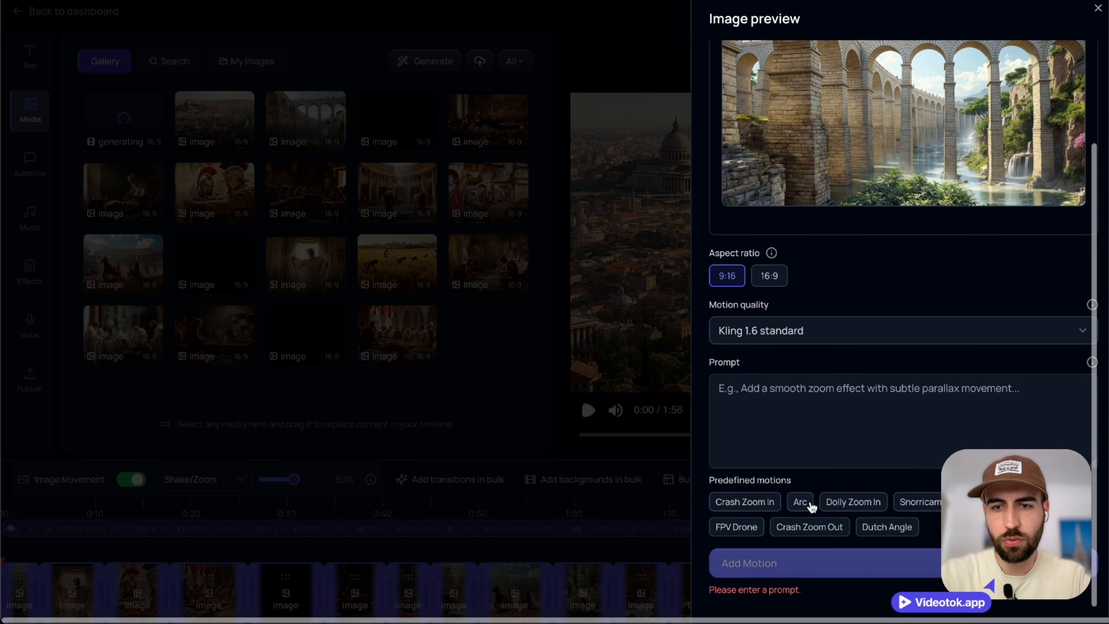
left_click(807, 503)
left_click(849, 589)
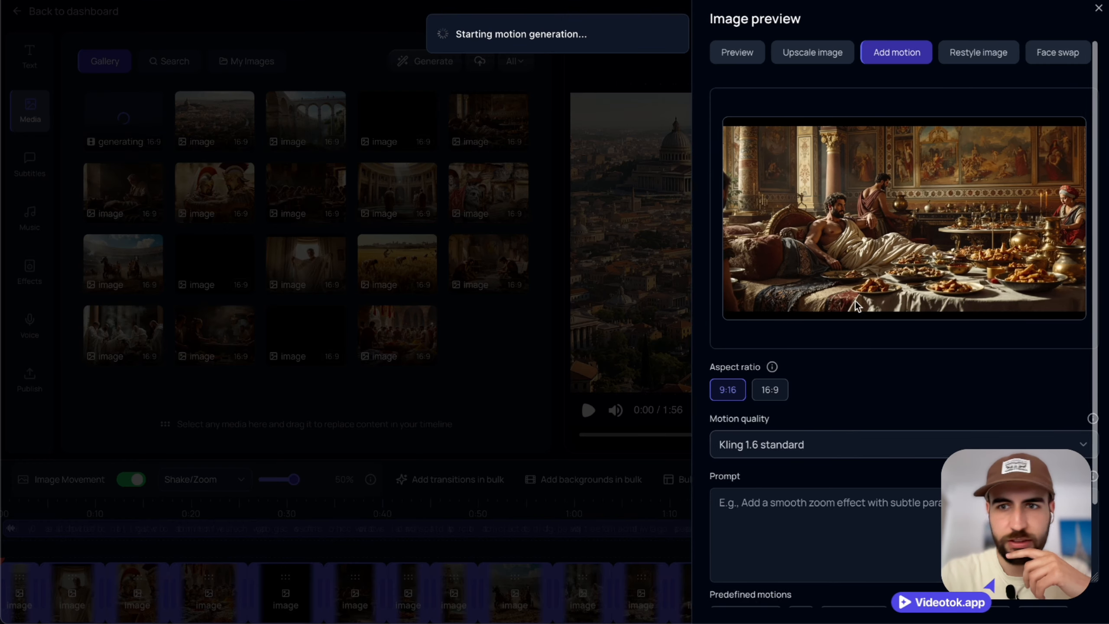
- Add motion to the gallery's banquet image using Kling 2 master and the prompt "daily scene in ancient rome people eating"
left_click(498, 135)
left_click(930, 435)
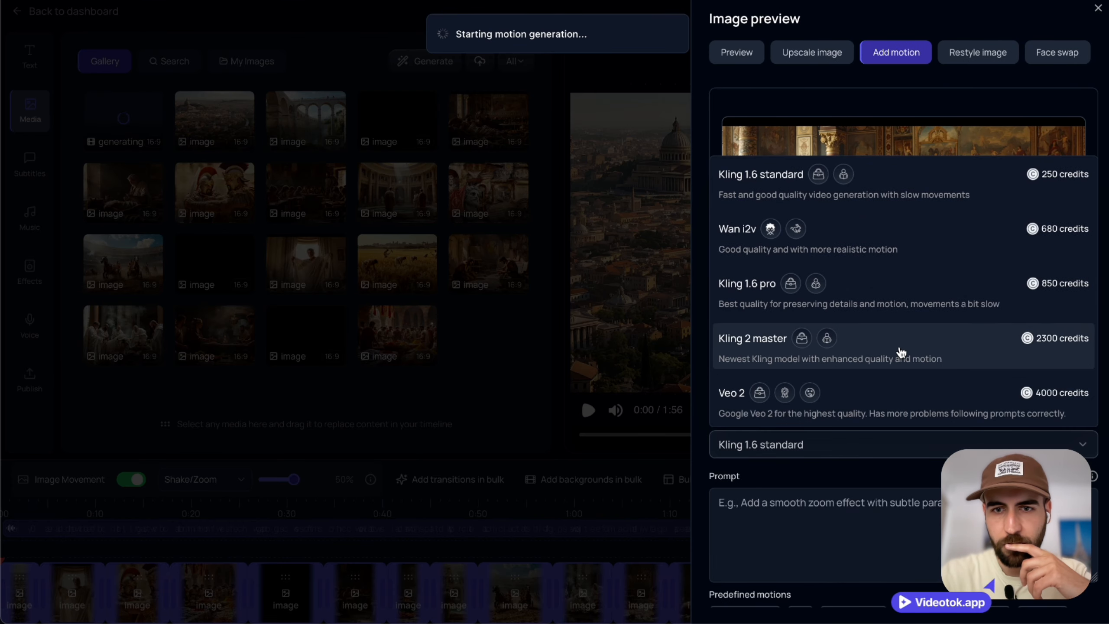
left_click(887, 343)
left_click(876, 528)
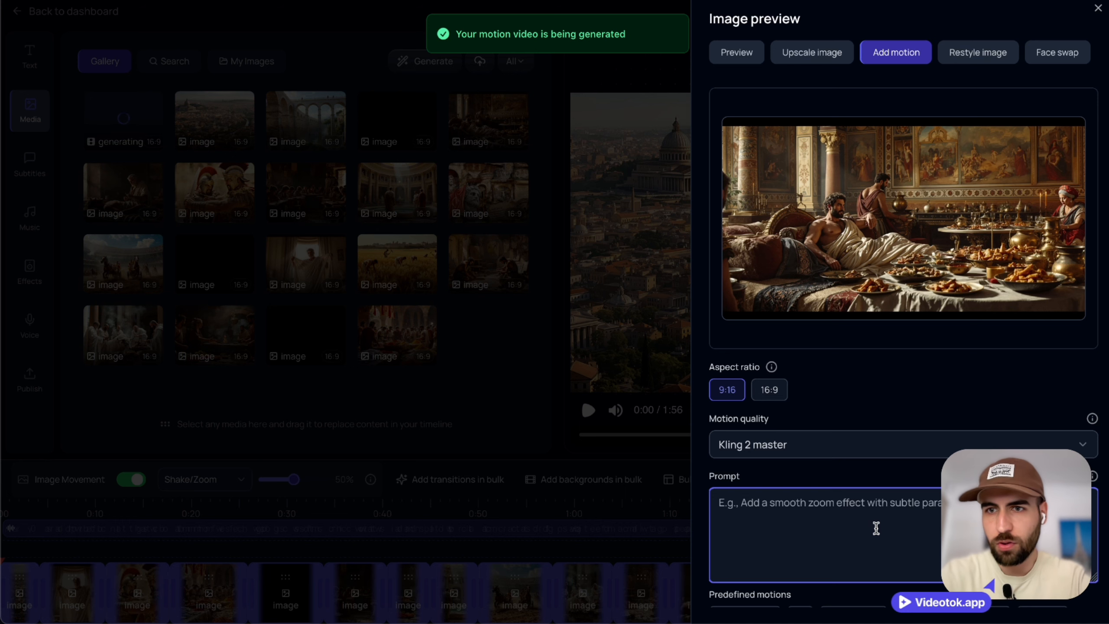
type("daily scen")
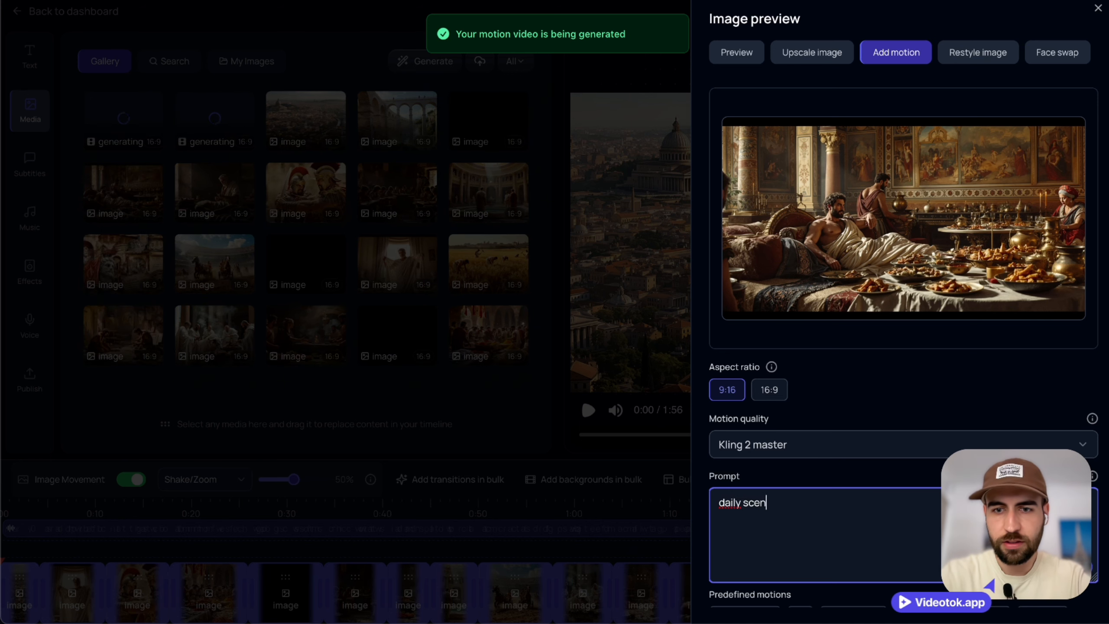
type("e in ancient rome people eai")
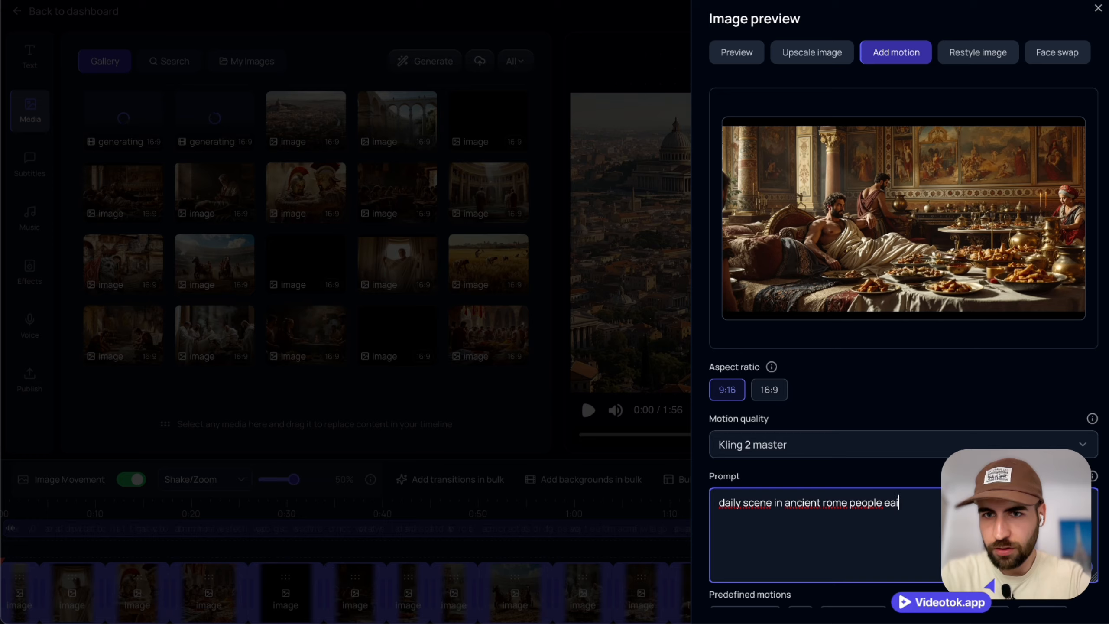
key("BackSpace")
type("ting")
scroll(939, 439, "down", 3)
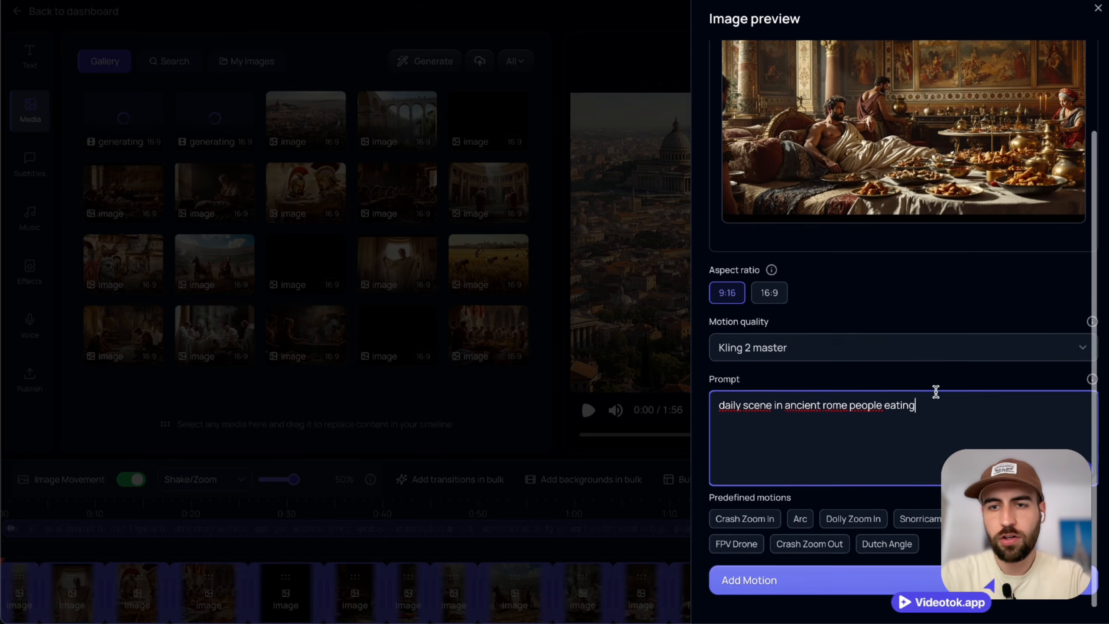
left_click(899, 583)
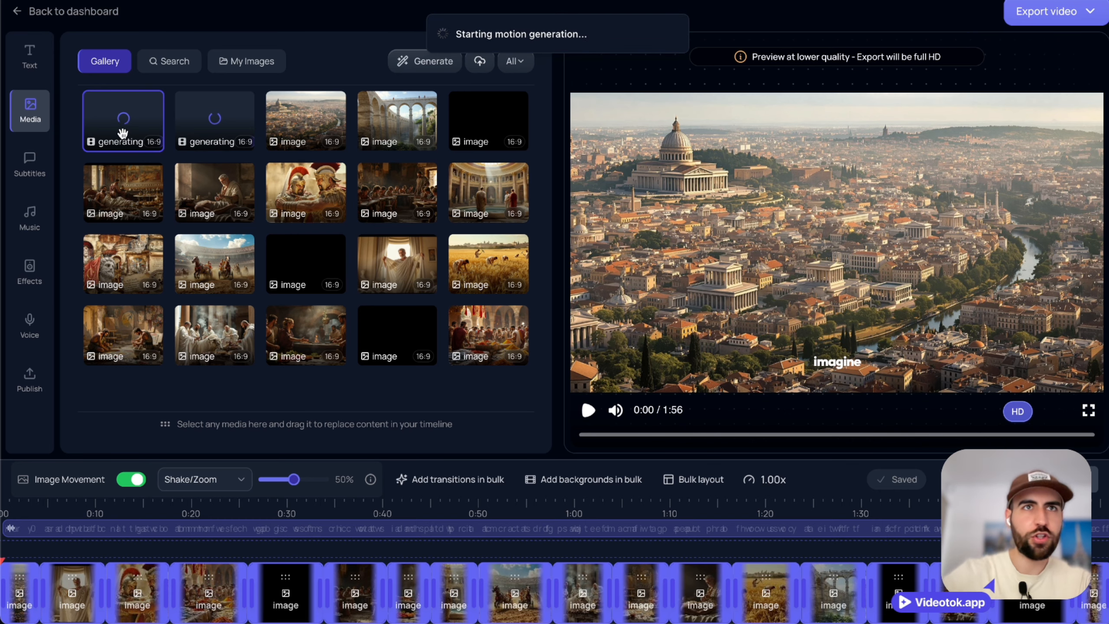
- Delete the black image clip around 0:30 and stretch the four clips before it to fill the gap
mouse_move(298, 590)
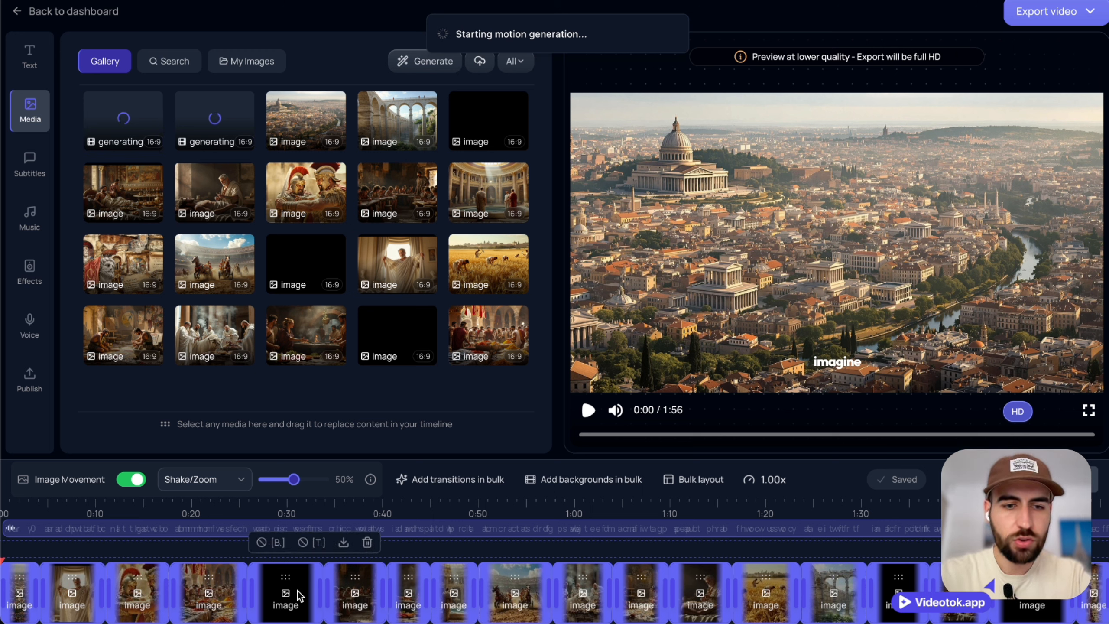
left_click(367, 546)
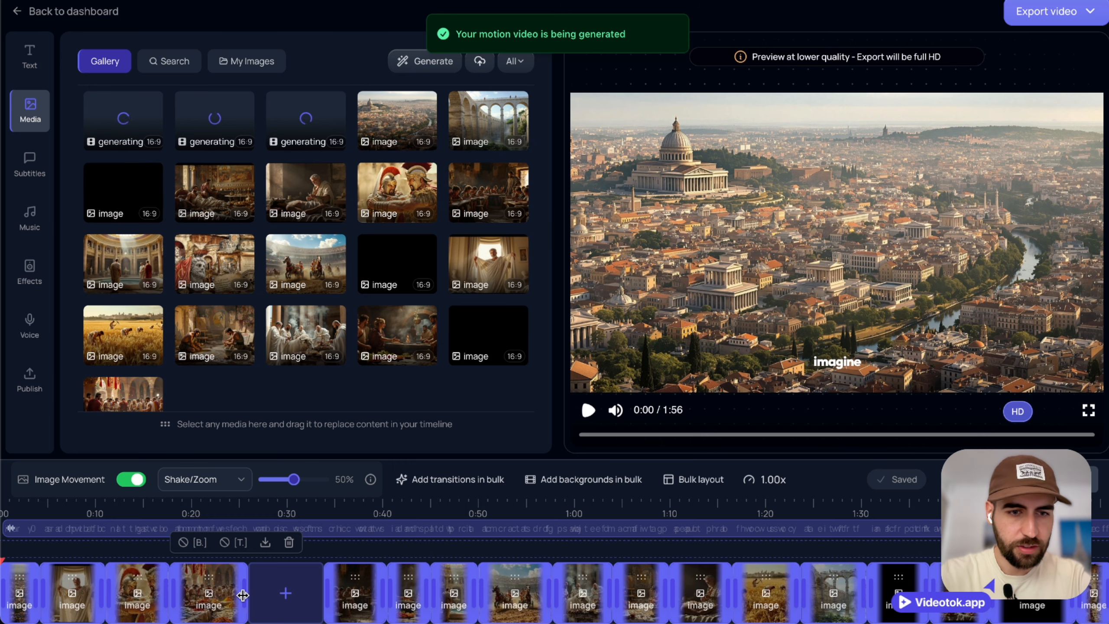
left_click_drag(243, 595, 343, 599)
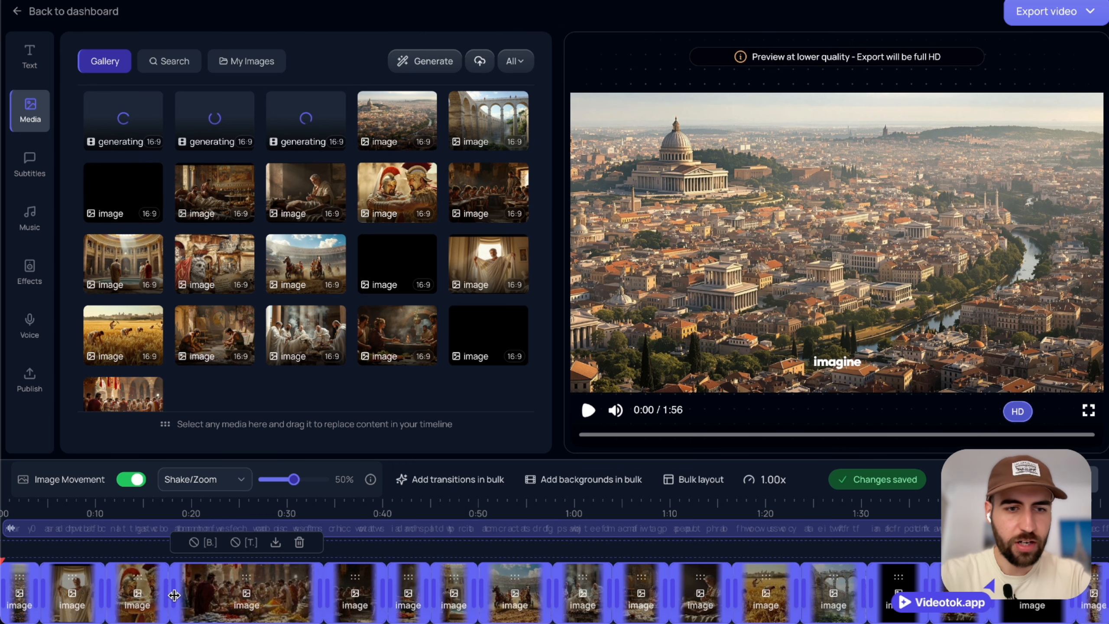
left_click_drag(175, 594, 223, 595)
left_click_drag(108, 594, 153, 594)
left_click_drag(43, 594, 71, 594)
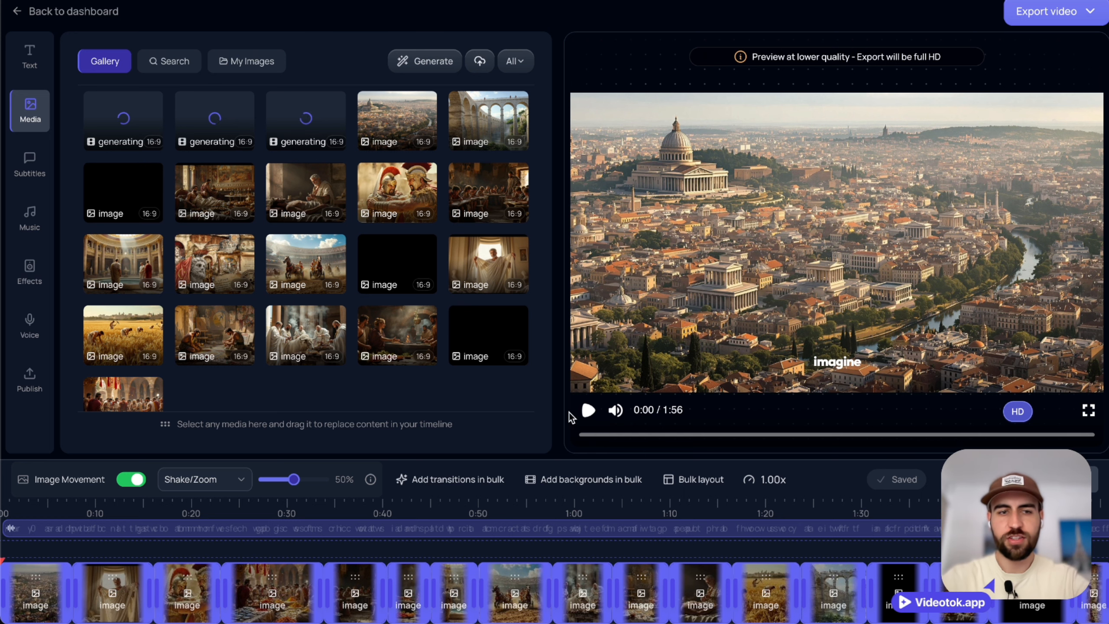
- Set the image movement style of the whole video to TikTok
left_click(208, 479)
left_click(233, 535)
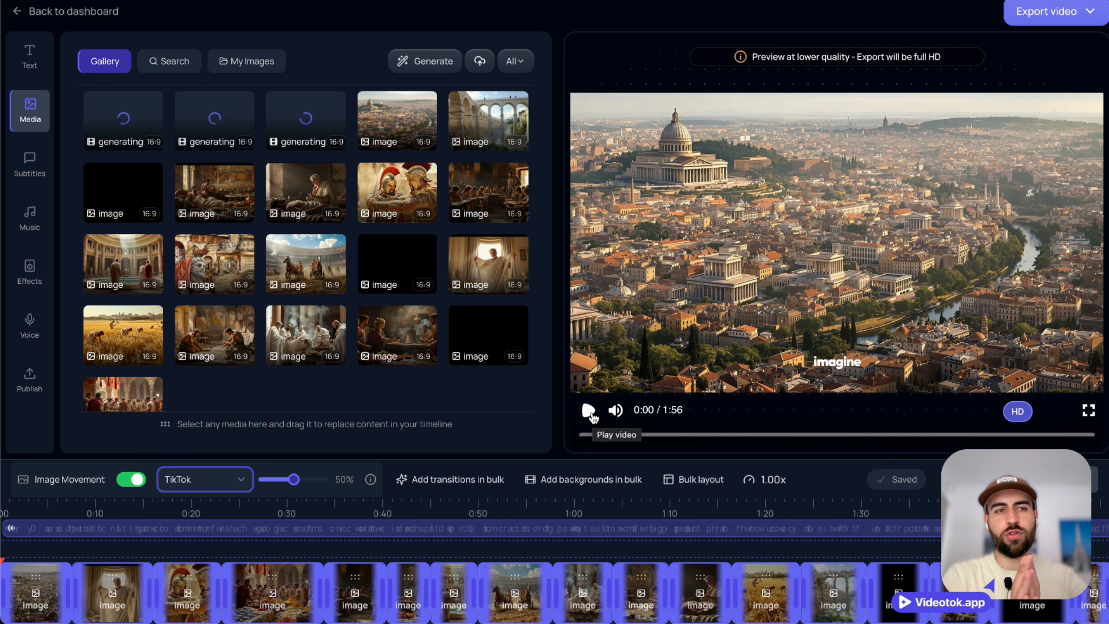
- Use the Cinematic track "Documentary trailer" as background music and set its volume to 30%
left_click(26, 216)
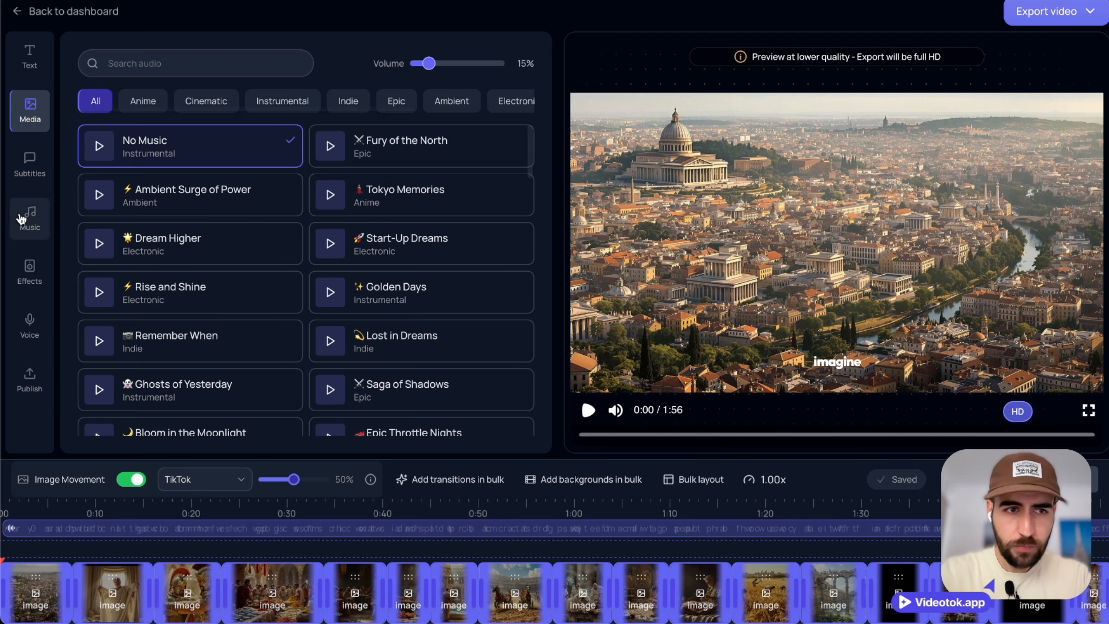
left_click(187, 103)
left_click(380, 138)
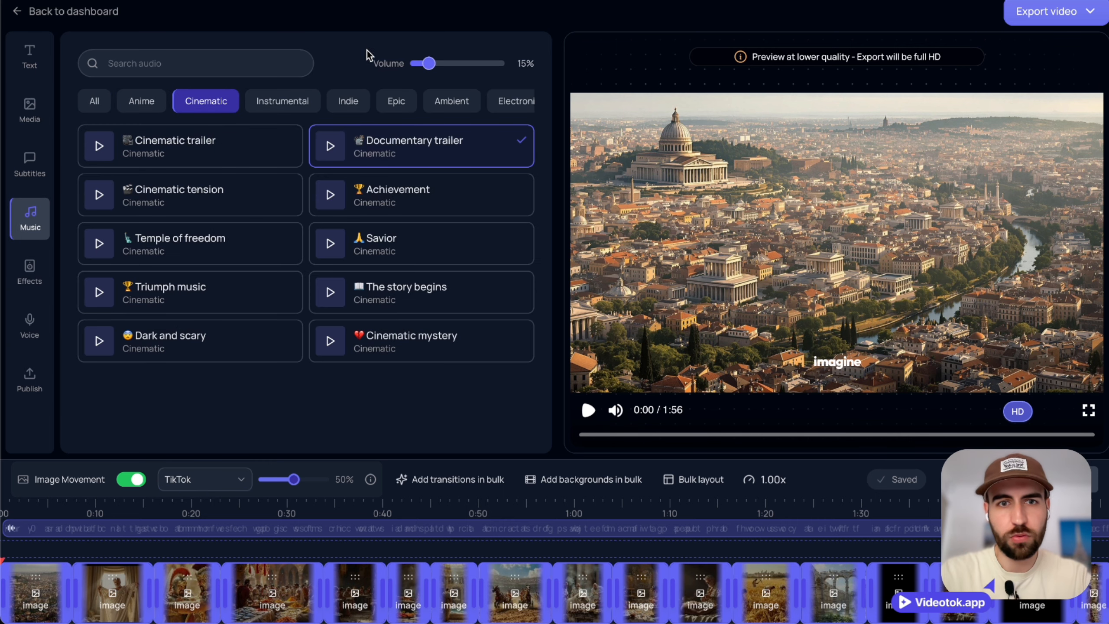
left_click_drag(432, 64, 441, 66)
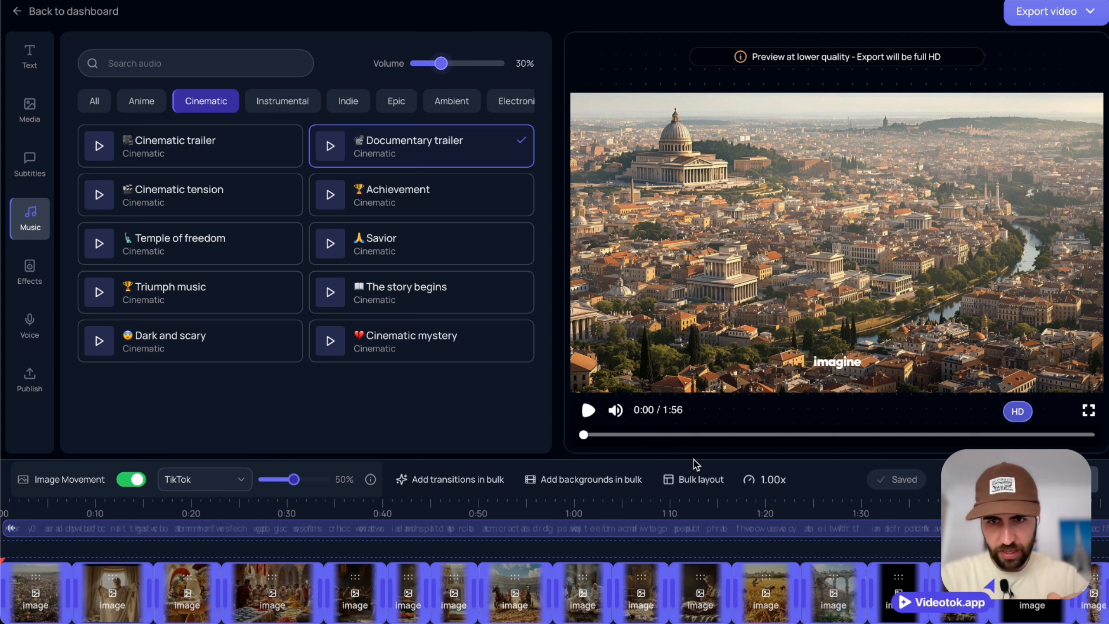
- Set the video speed to 1.10x and play the preview up to the spice market scene
left_click(769, 479)
left_click(822, 516)
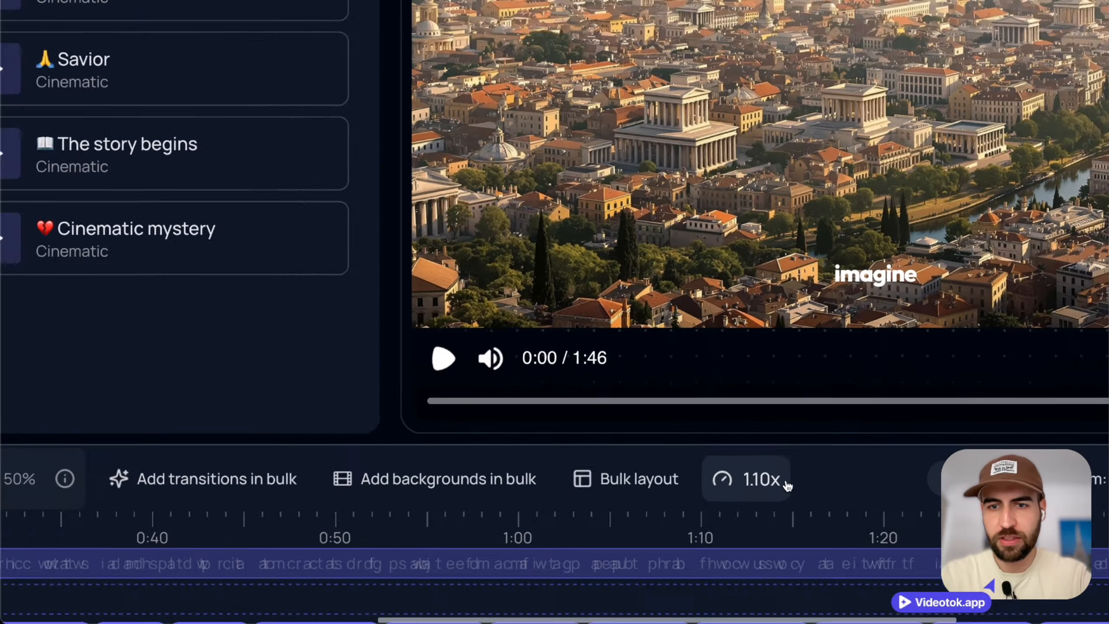
left_click(588, 411)
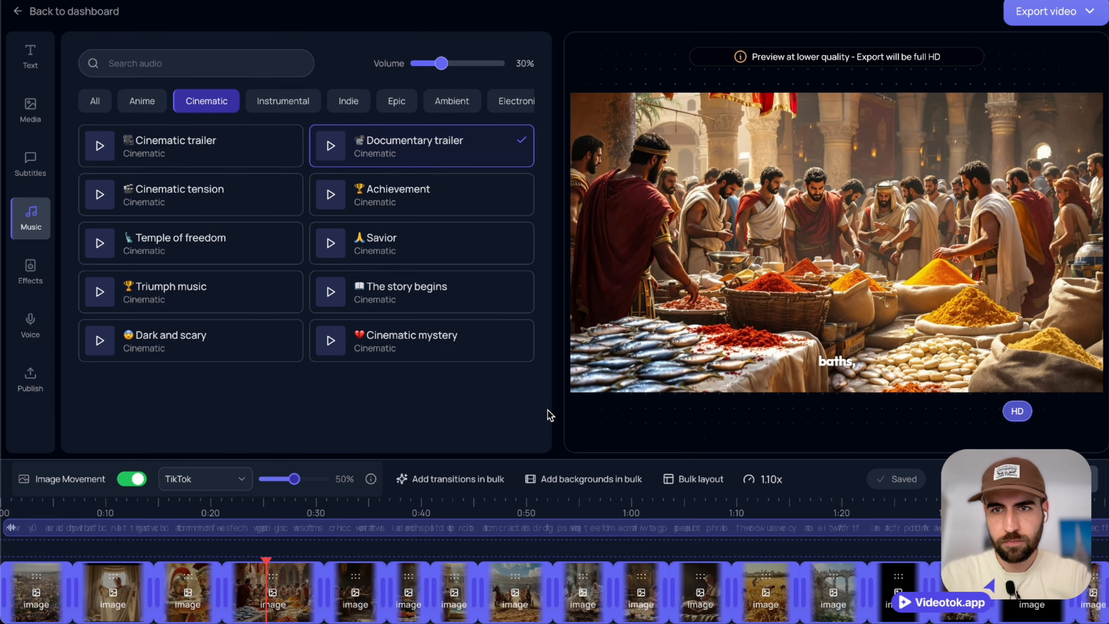
mouse_move(589, 412)
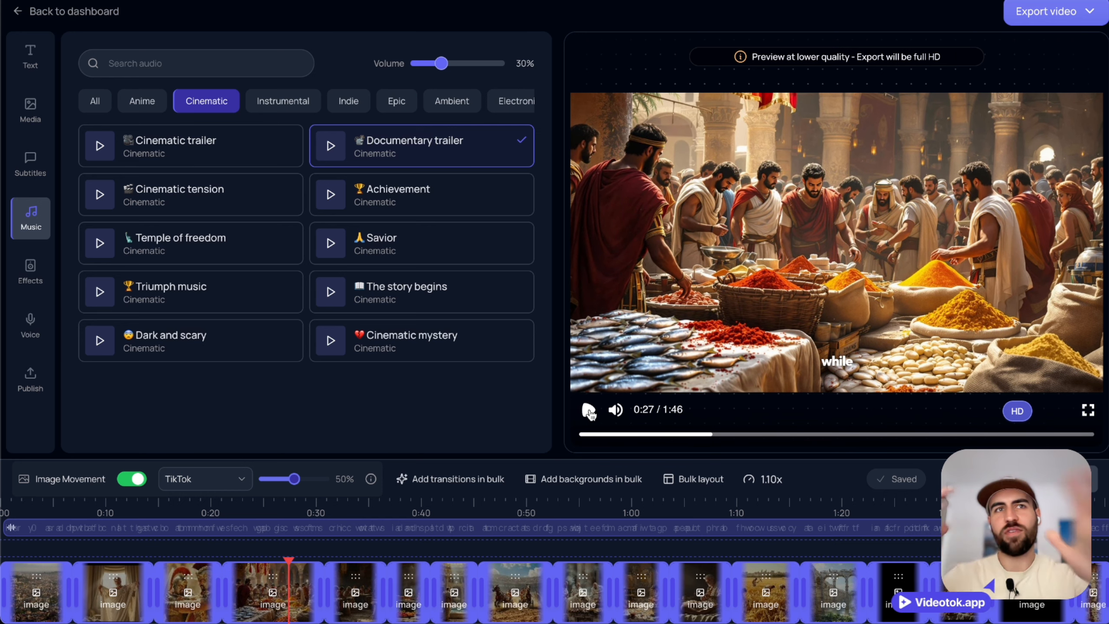
- Try to shorten the spice market clip from its end on the timeline
mouse_move(318, 590)
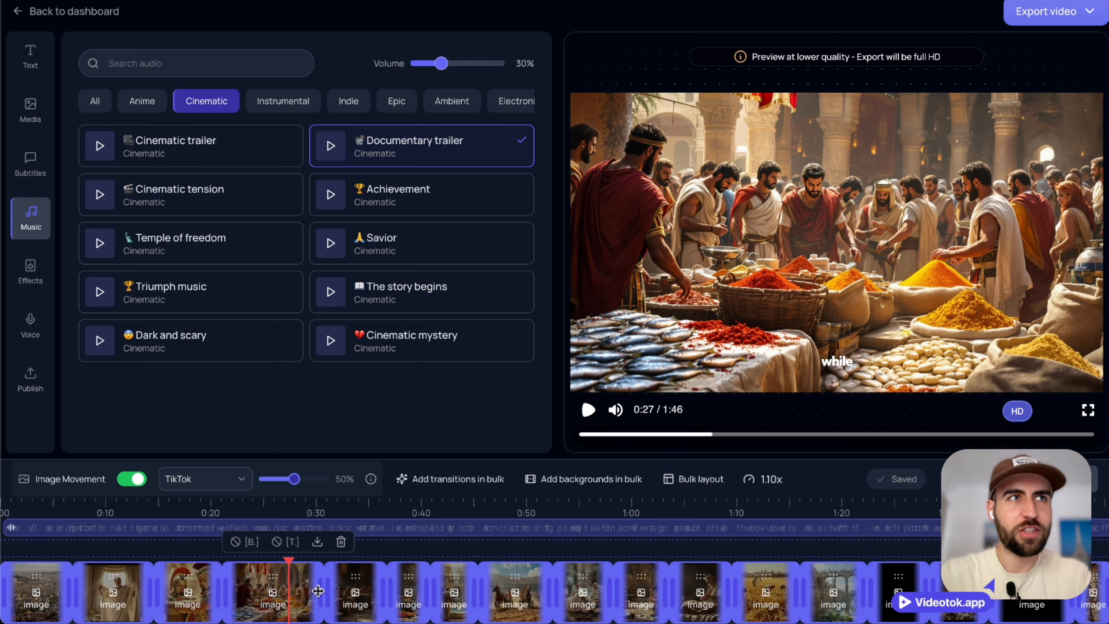
left_click_drag(318, 590, 297, 593)
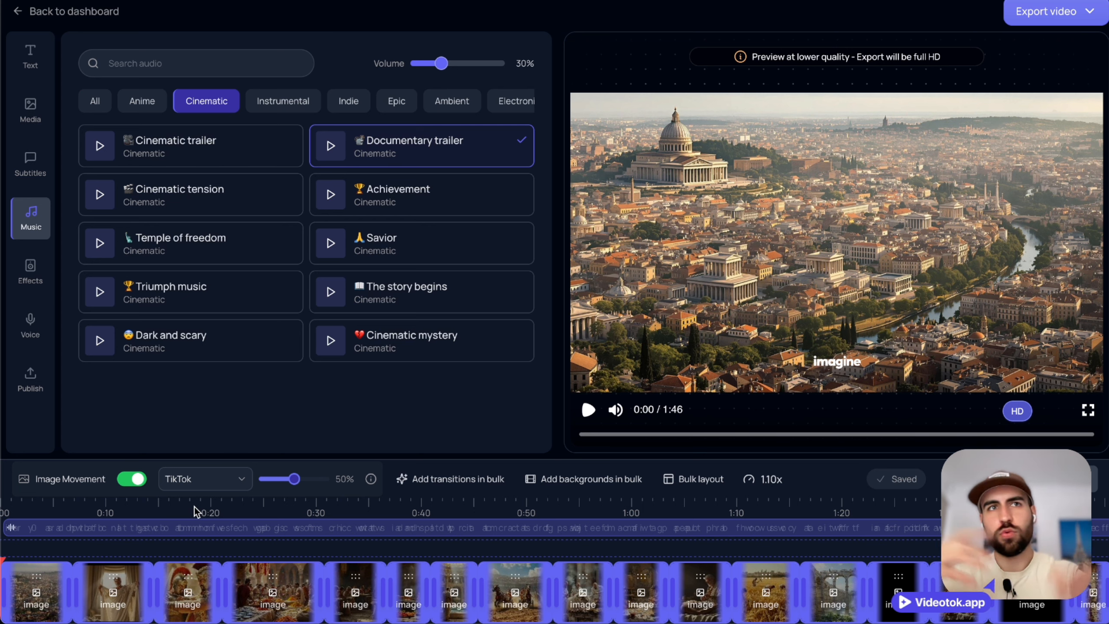
- Play the generated aqueduct motion video from the media gallery and close its preview
left_click(34, 121)
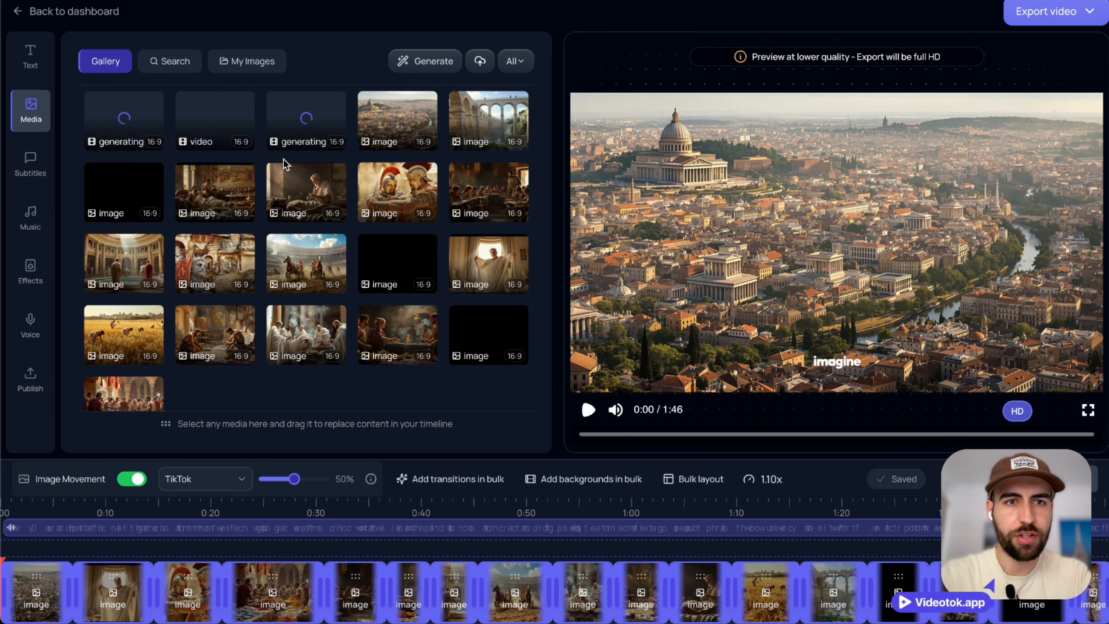
left_click(216, 142)
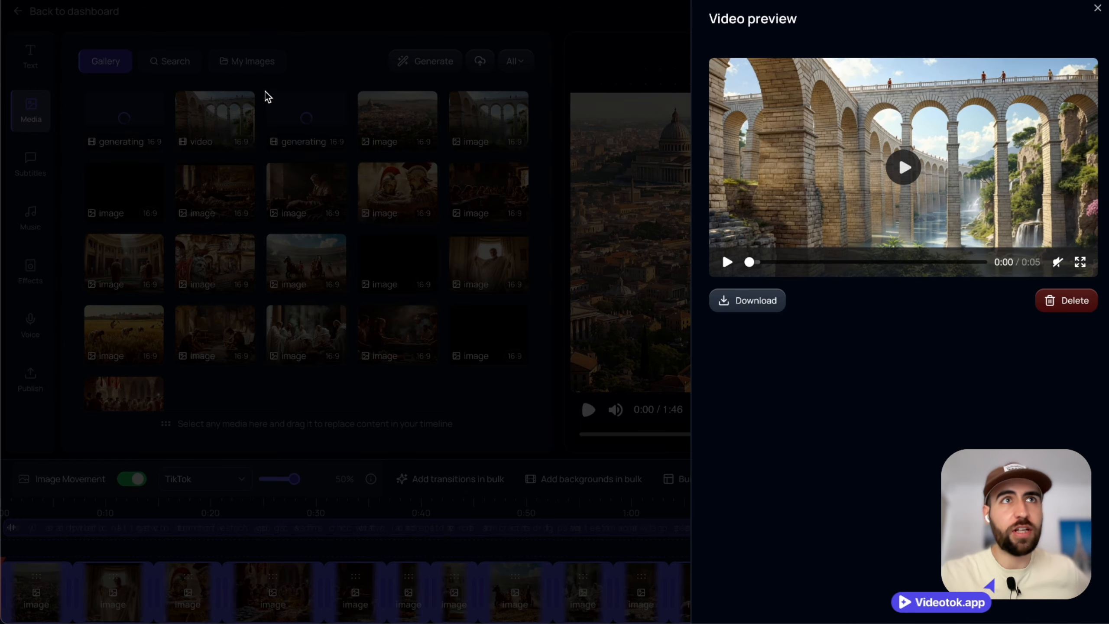
left_click(901, 168)
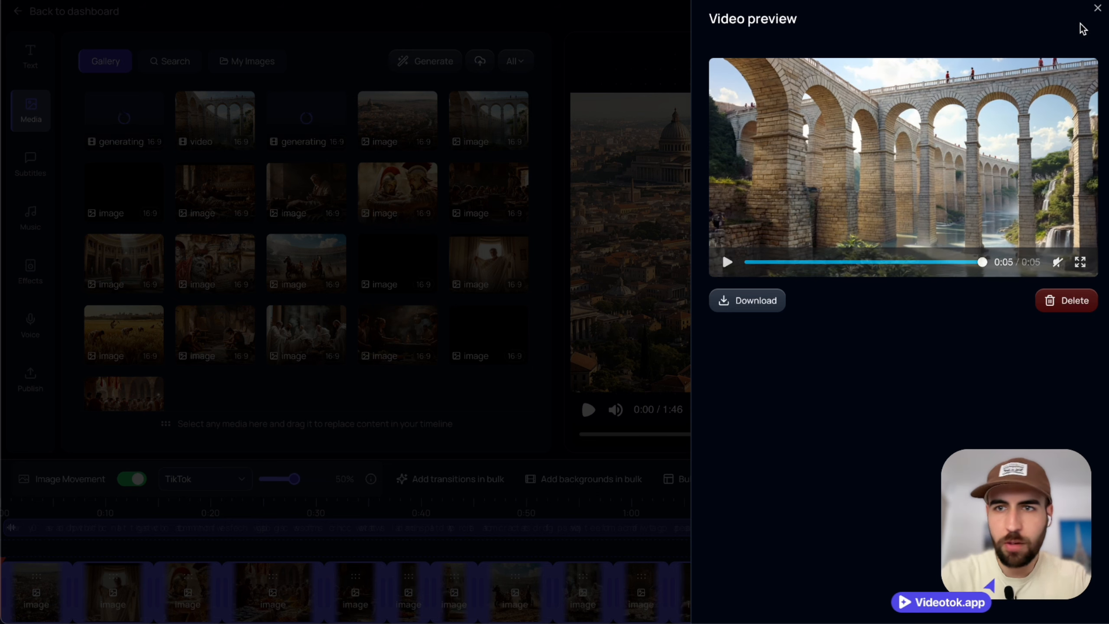
left_click(1097, 8)
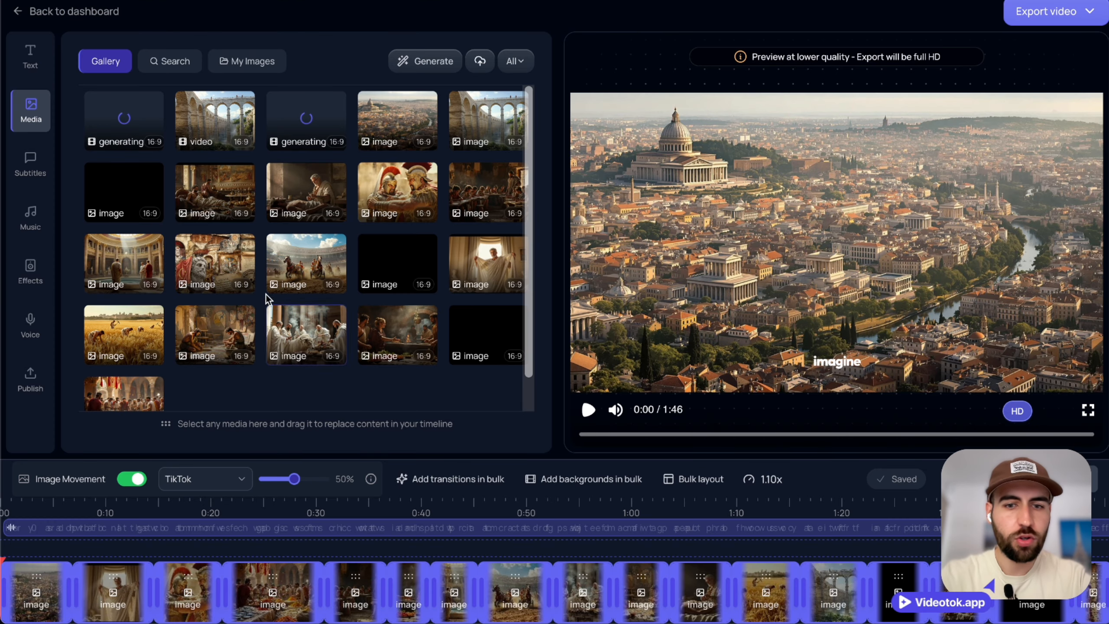
- Replace the aqueduct image clip at 1:19 on the timeline with the generated aqueduct video and check the frame there
left_click(833, 504)
mouse_move(834, 603)
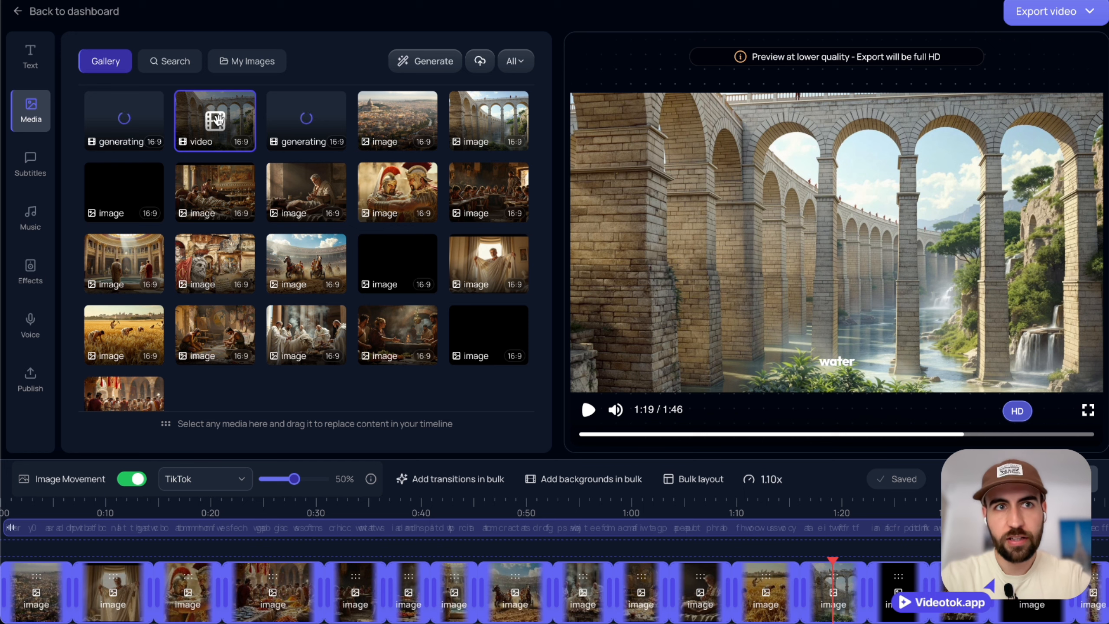
left_click_drag(217, 118, 830, 520)
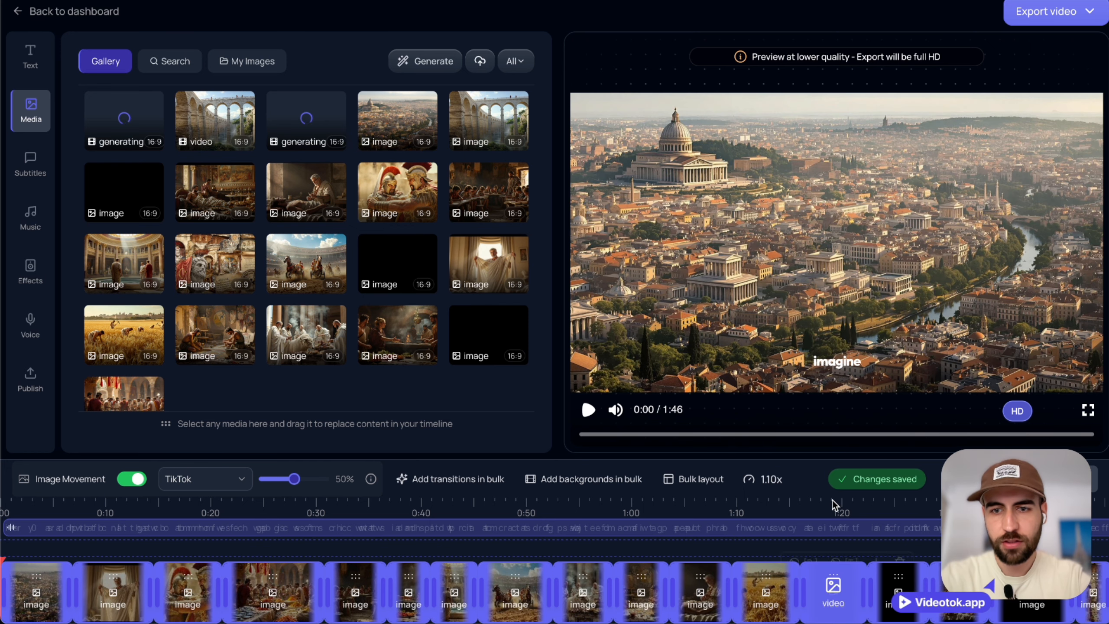
left_click(831, 500)
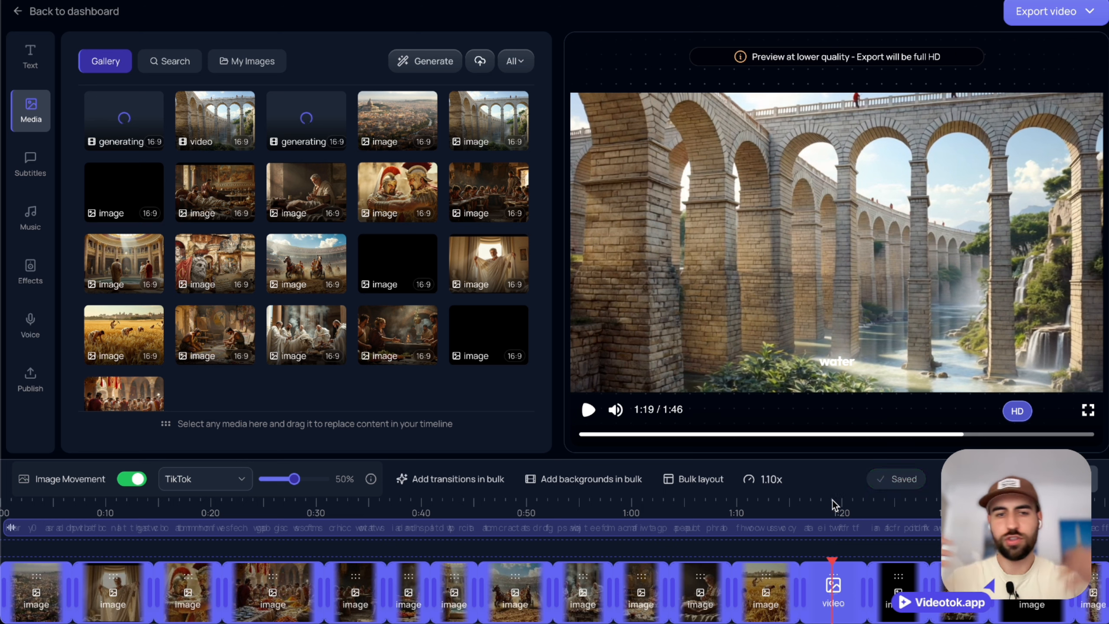
- Shorten the first four timeline clips one after another, leaving an empty slot before the classroom clip
mouse_move(131, 601)
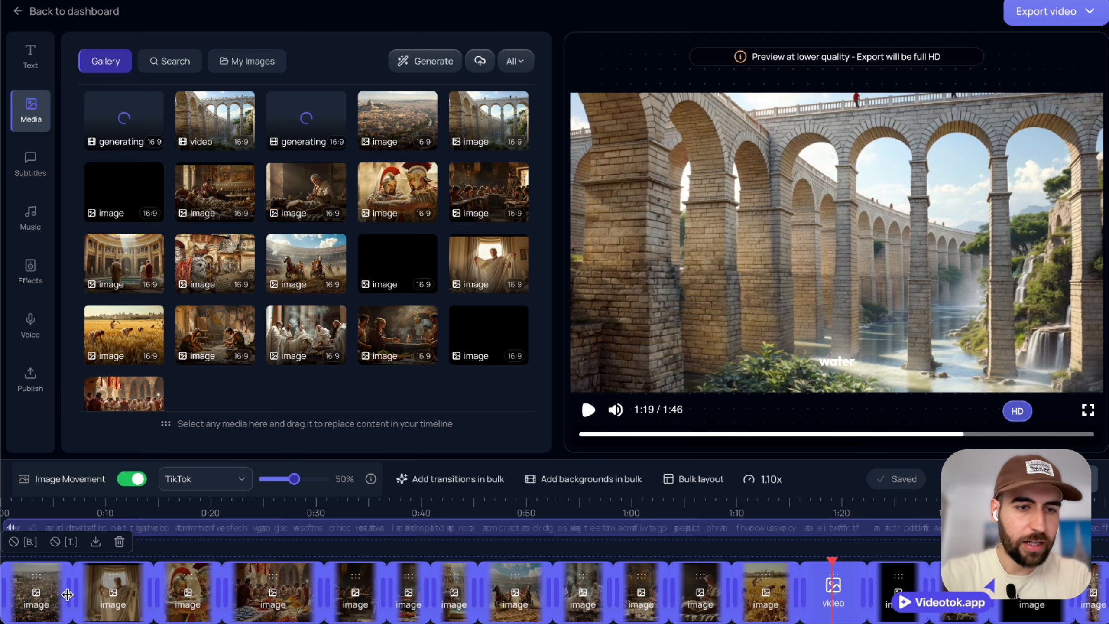
mouse_move(68, 591)
left_mouse_down()
mouse_move(48, 588)
mouse_move(57, 592)
left_mouse_up()
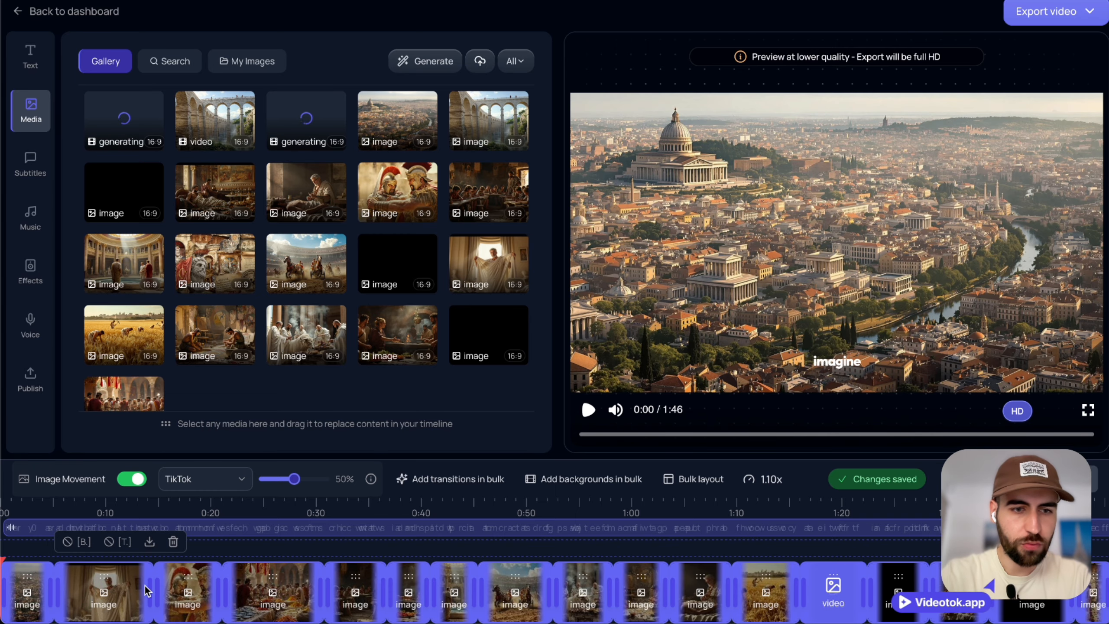
left_click_drag(149, 588, 126, 599)
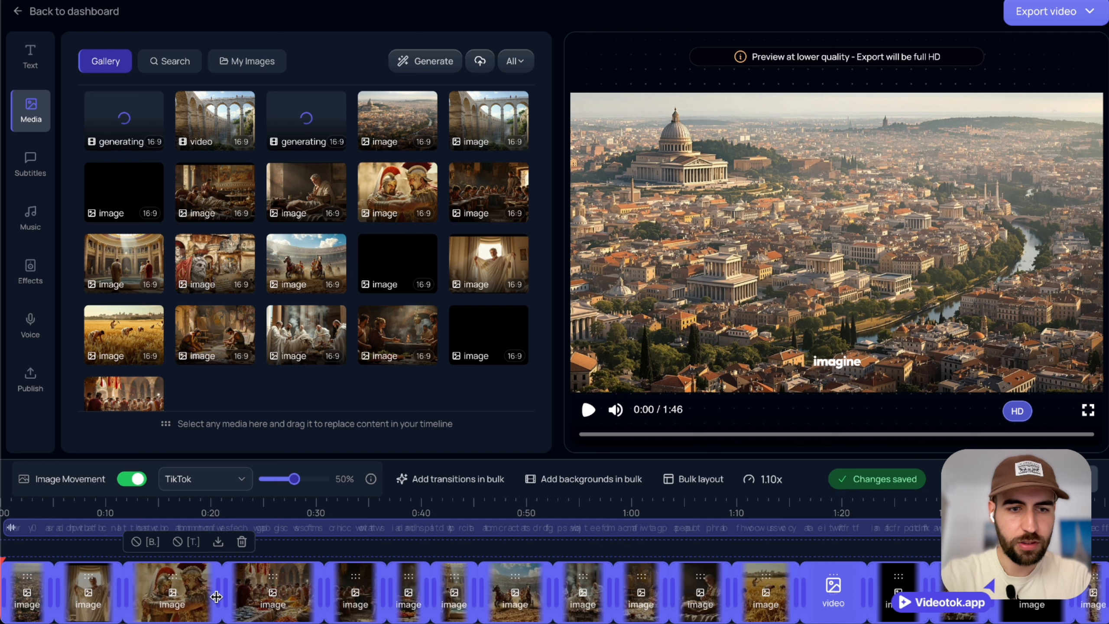
left_click_drag(216, 596, 181, 594)
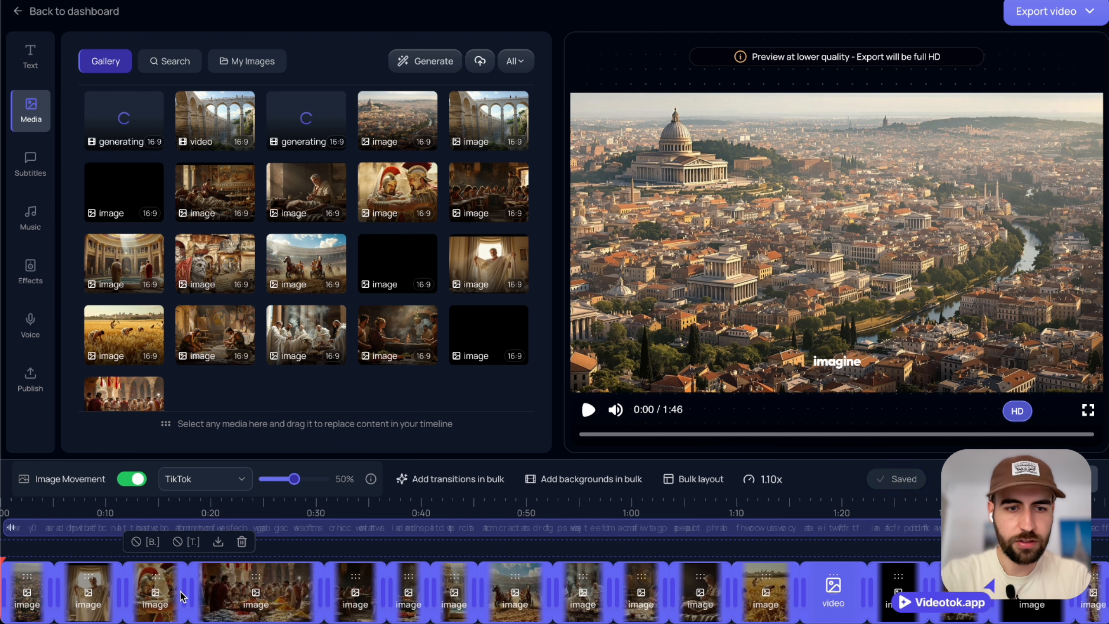
left_click_drag(322, 595, 257, 595)
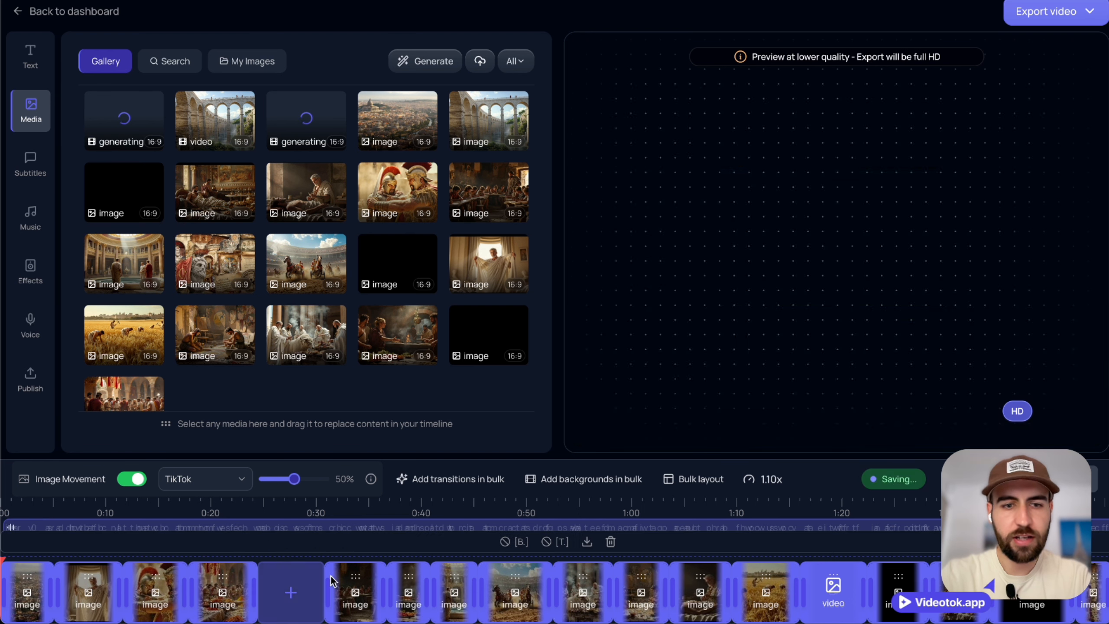
- Check the frames around the empty slot before the classroom clip on the timeline
left_click(298, 587)
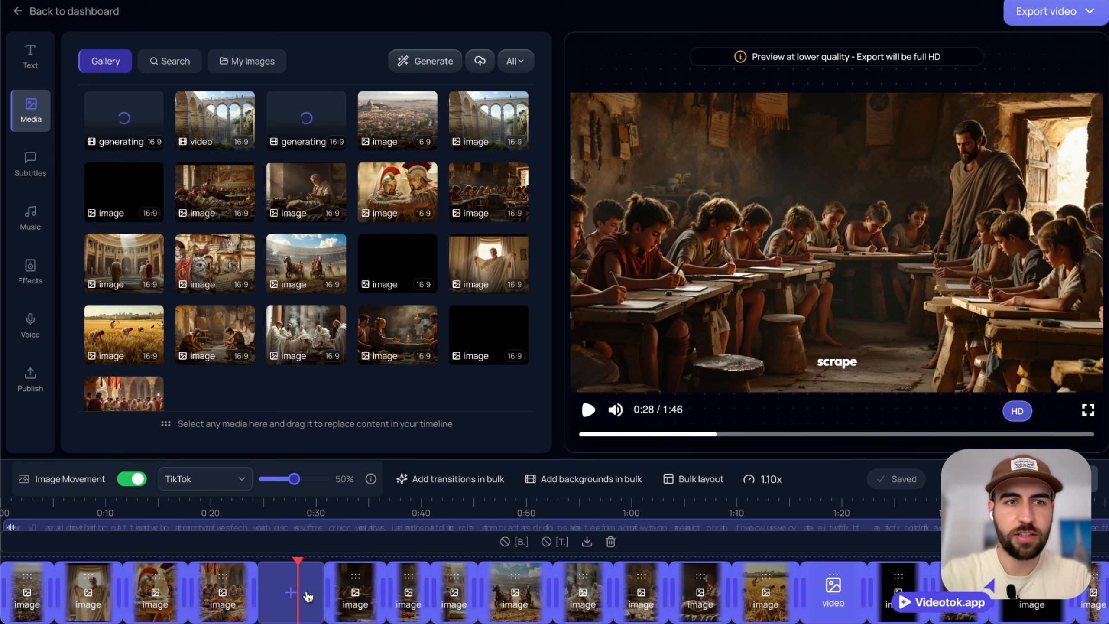
left_click(31, 63)
left_click(280, 582)
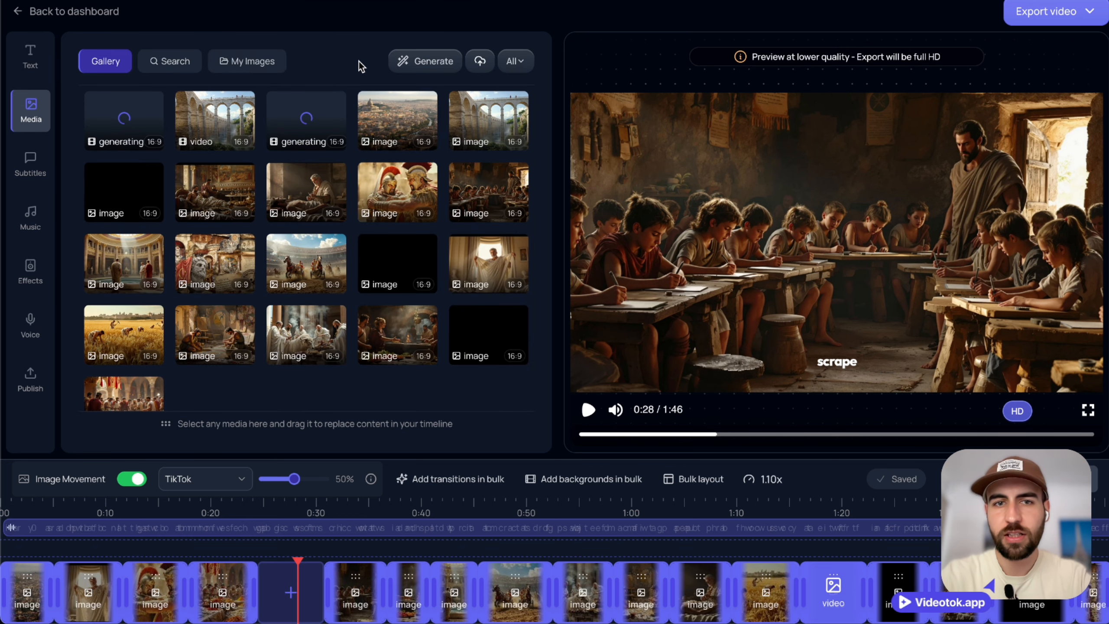
left_click(256, 506)
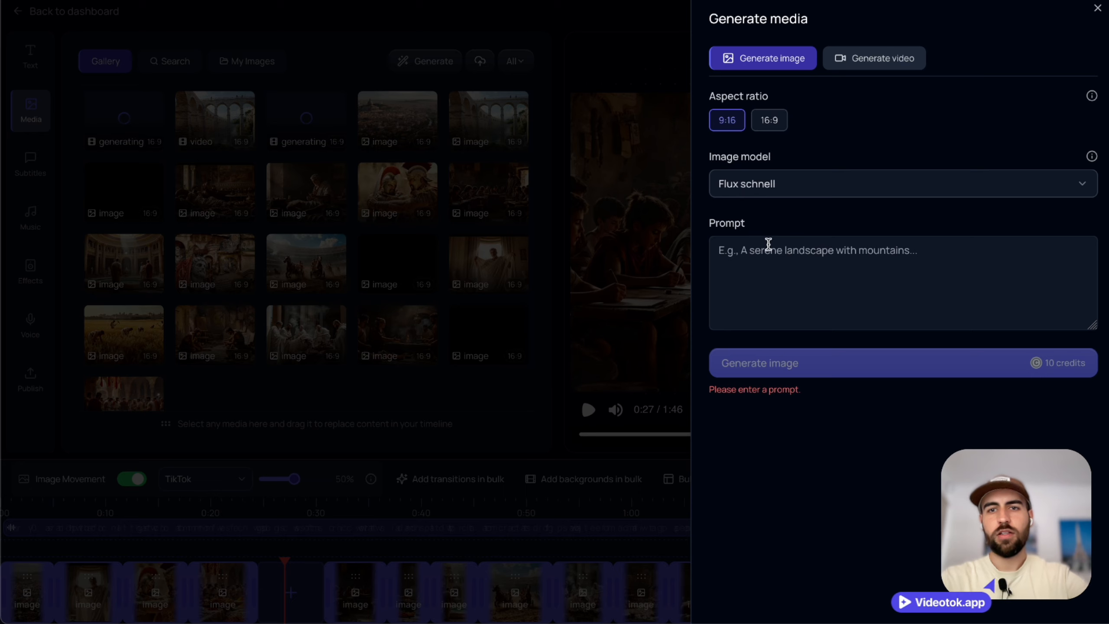
- Generate an image with Flux pro 1.1 ultra from the enhanced prompt "public bath people gossip, ancient rome year 0, ultra realistic"
left_click(425, 60)
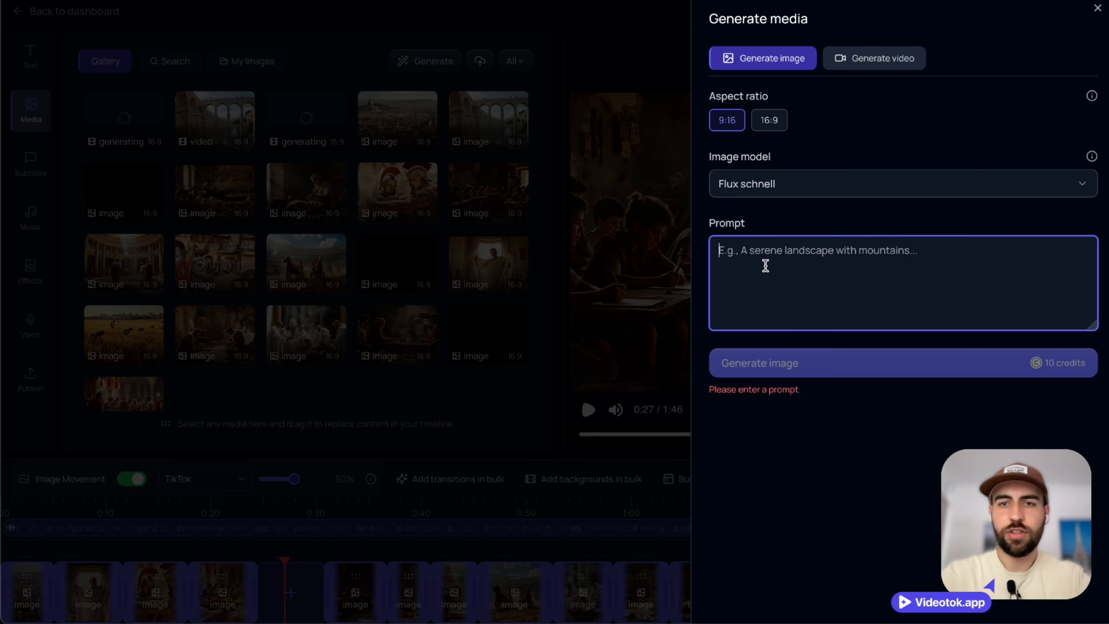
type("public bath people gossip, a")
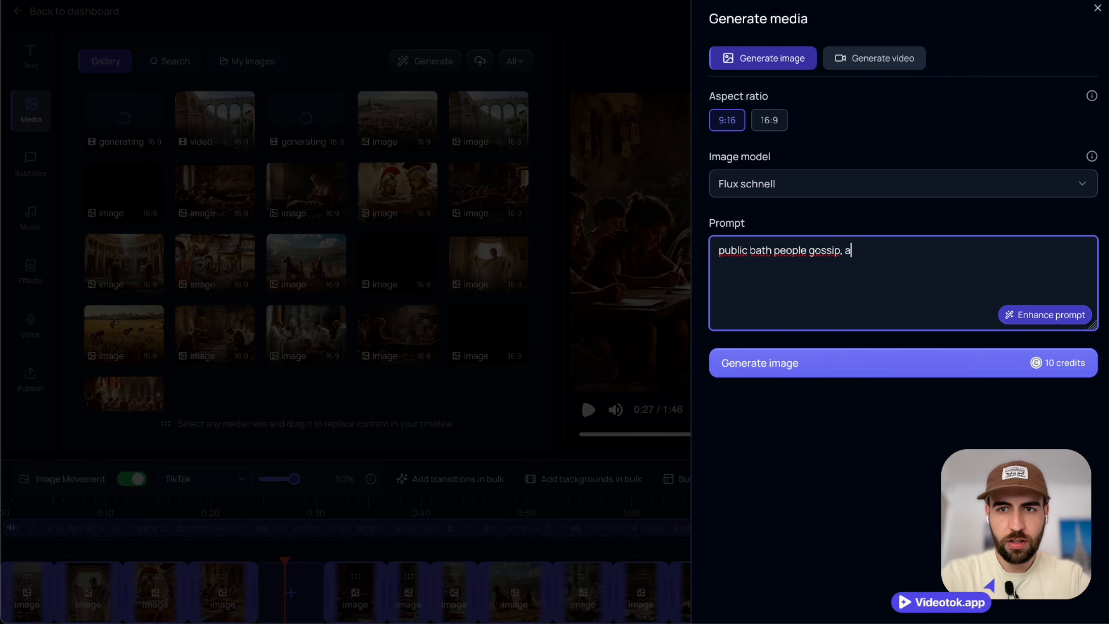
type("ncient rome year 0, ultra realistic")
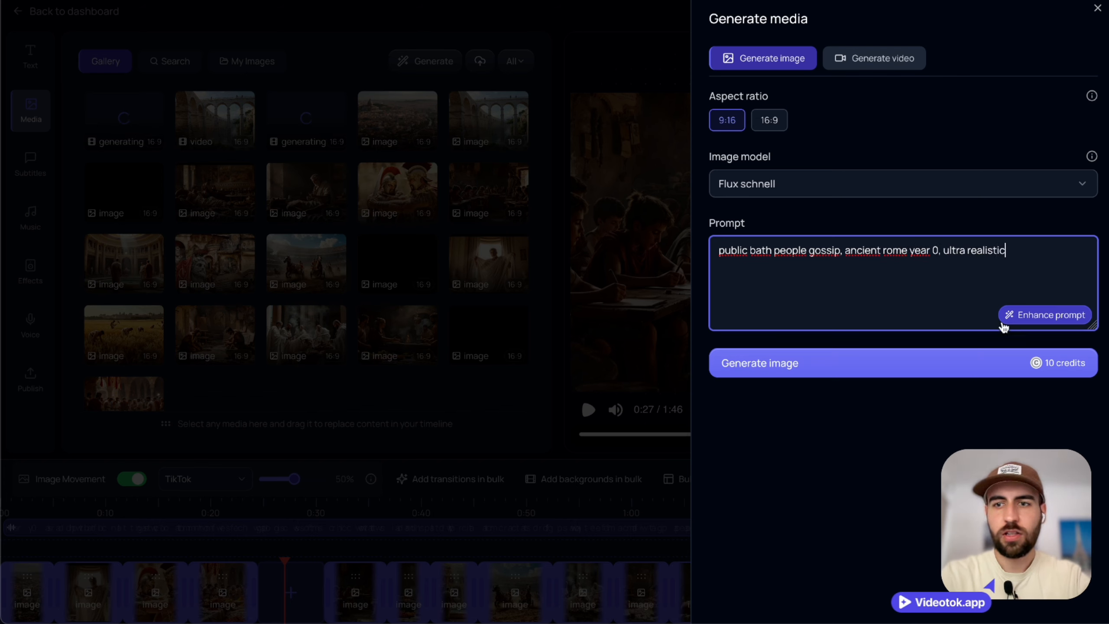
left_click(1029, 324)
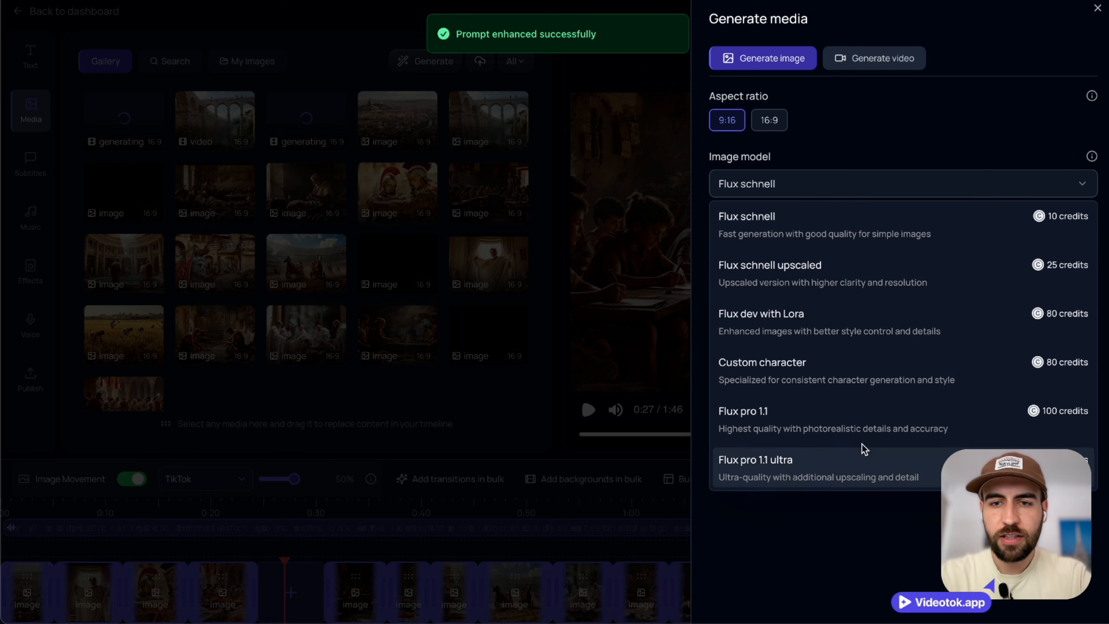
left_click(853, 455)
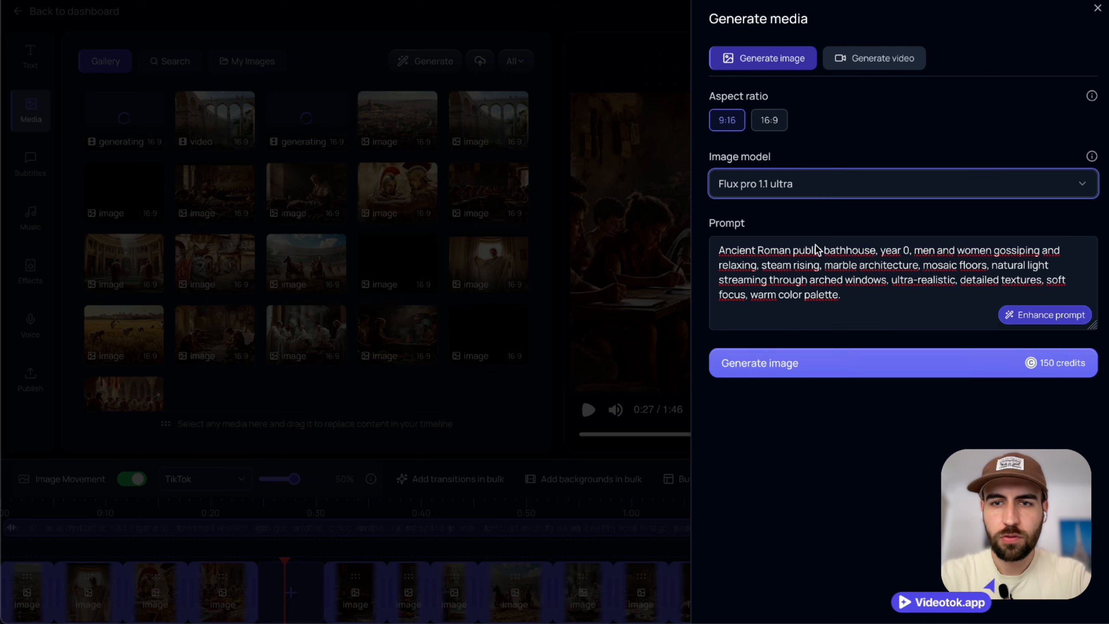
left_click(849, 365)
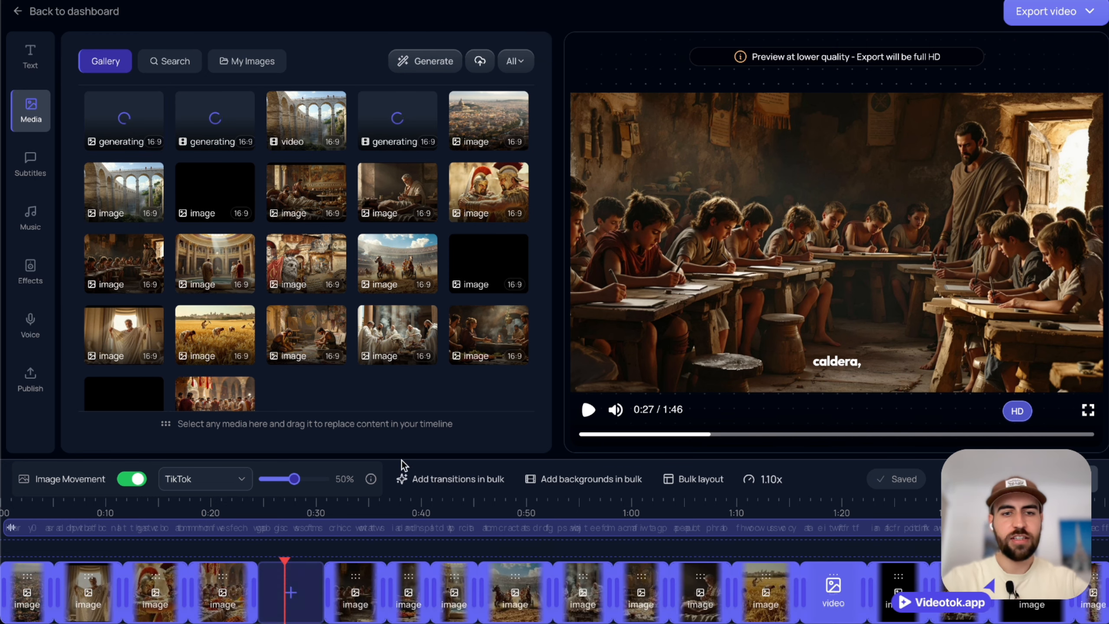
- Check the frames along the timeline from the empty slot to the aqueduct video clip at 1:19
left_click(306, 593)
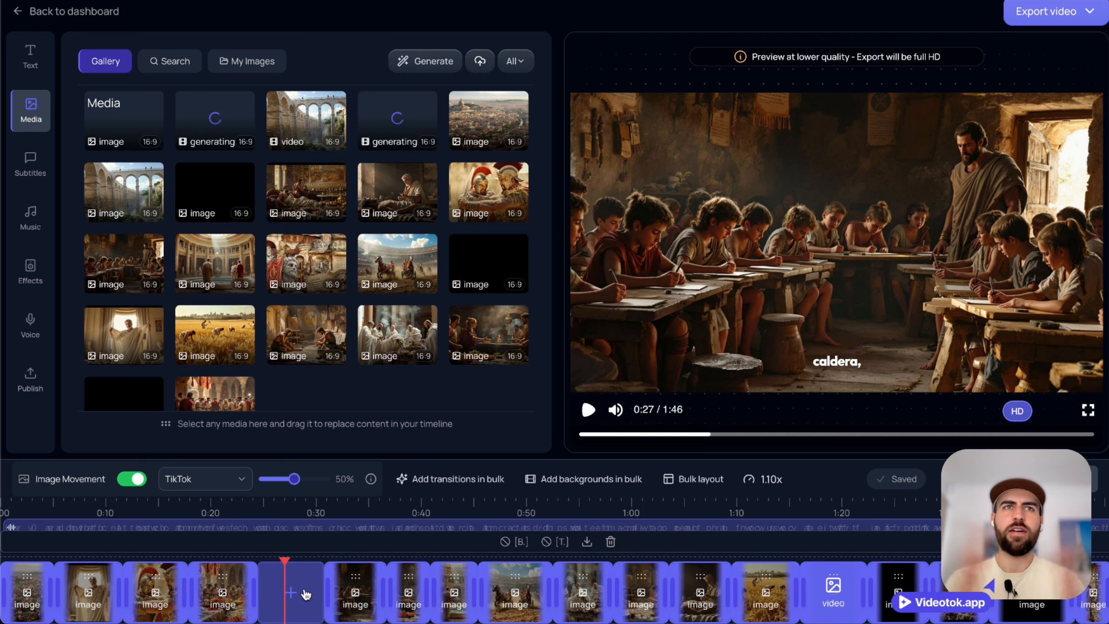
left_click(403, 506)
left_click(451, 512)
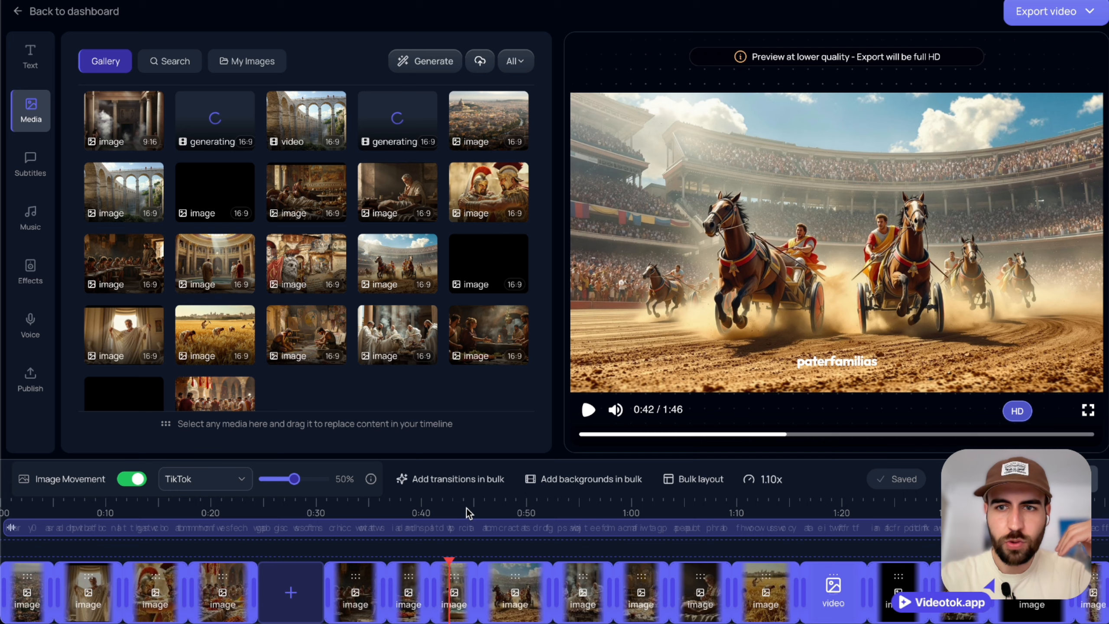
left_click(494, 514)
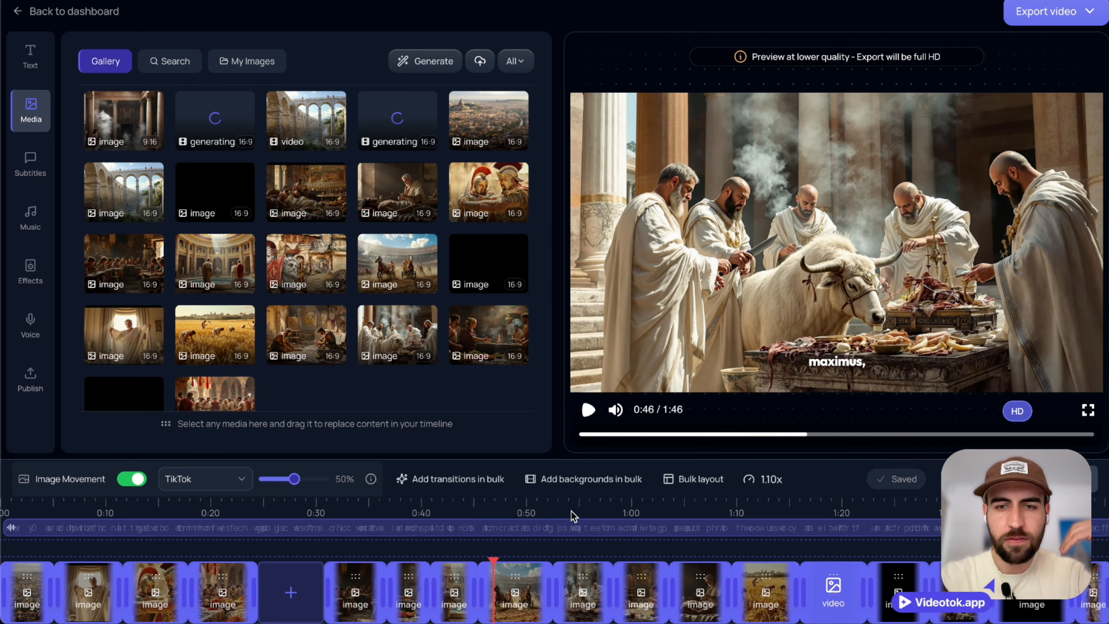
left_click(584, 500)
left_click(673, 507)
left_click(694, 512)
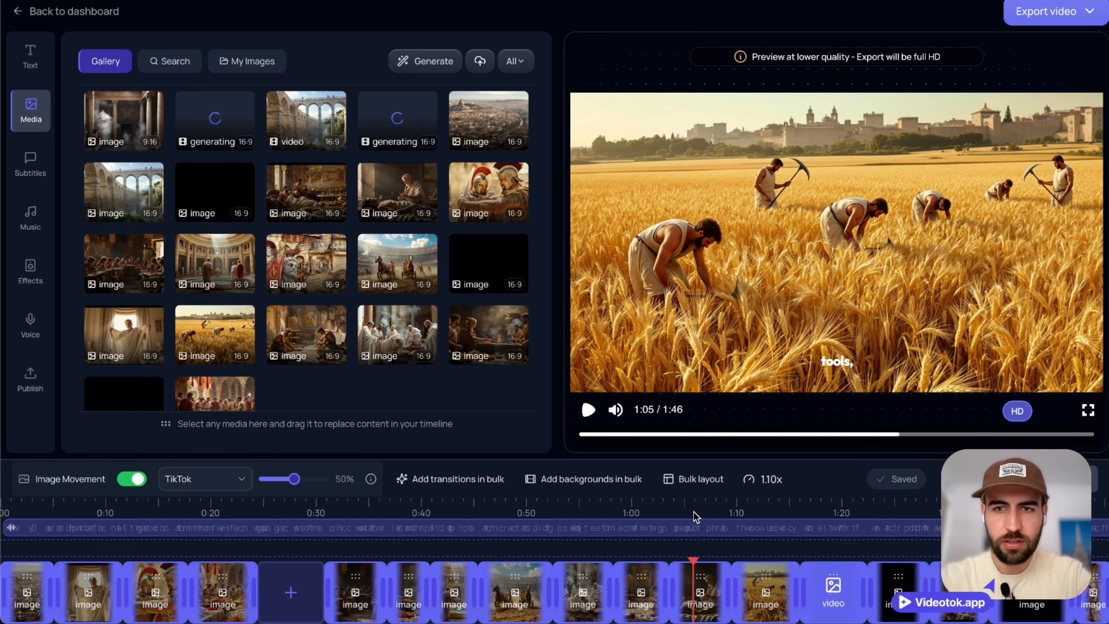
left_click(753, 511)
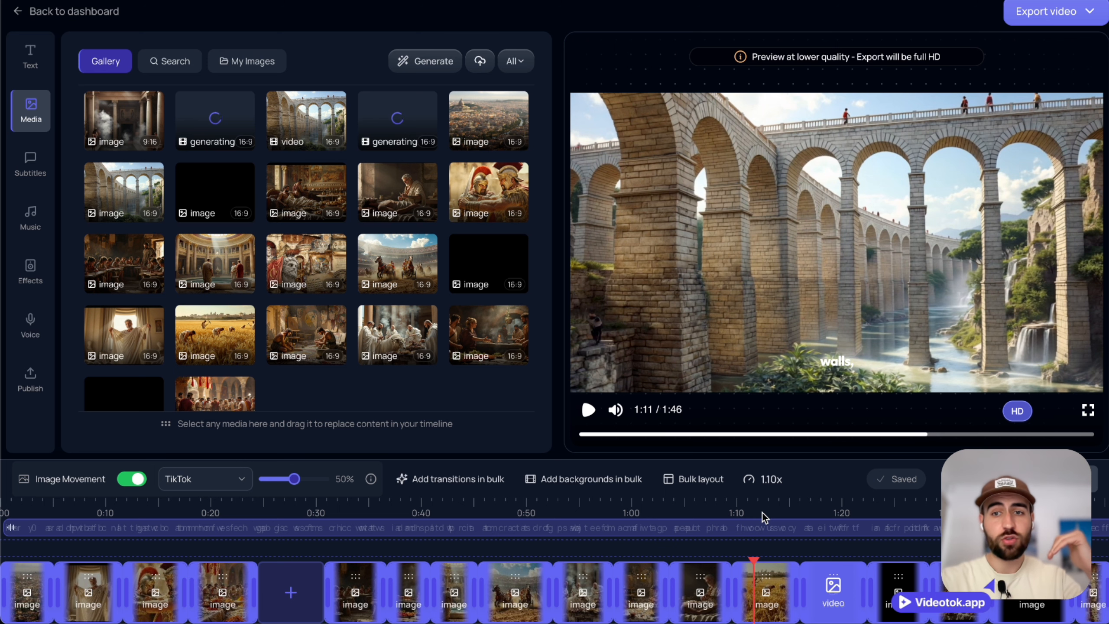
left_click(829, 514)
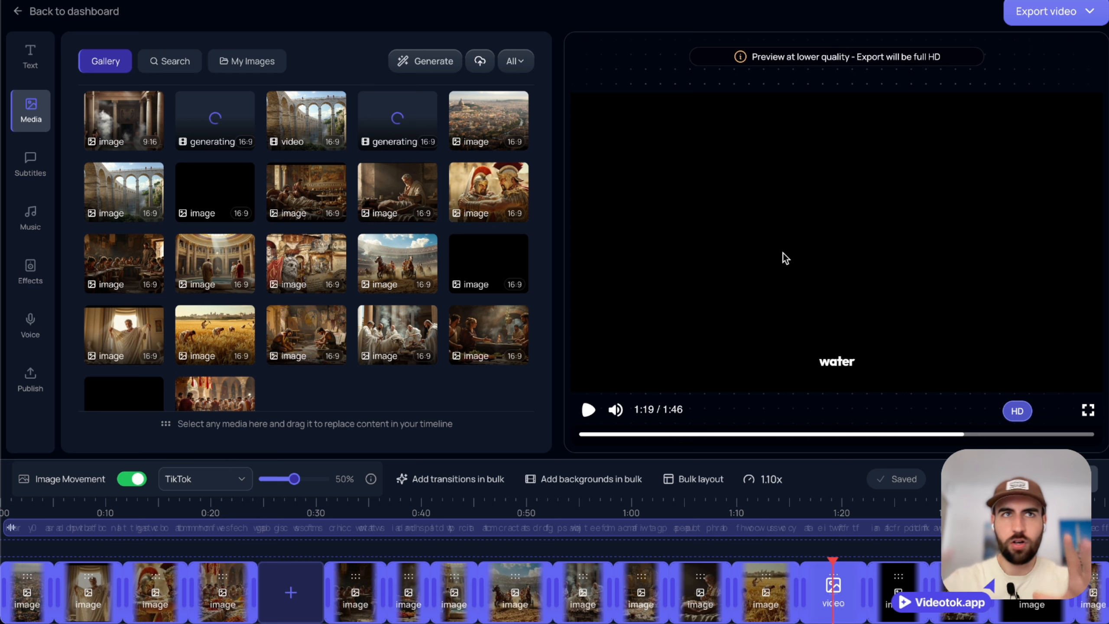
mouse_move(894, 566)
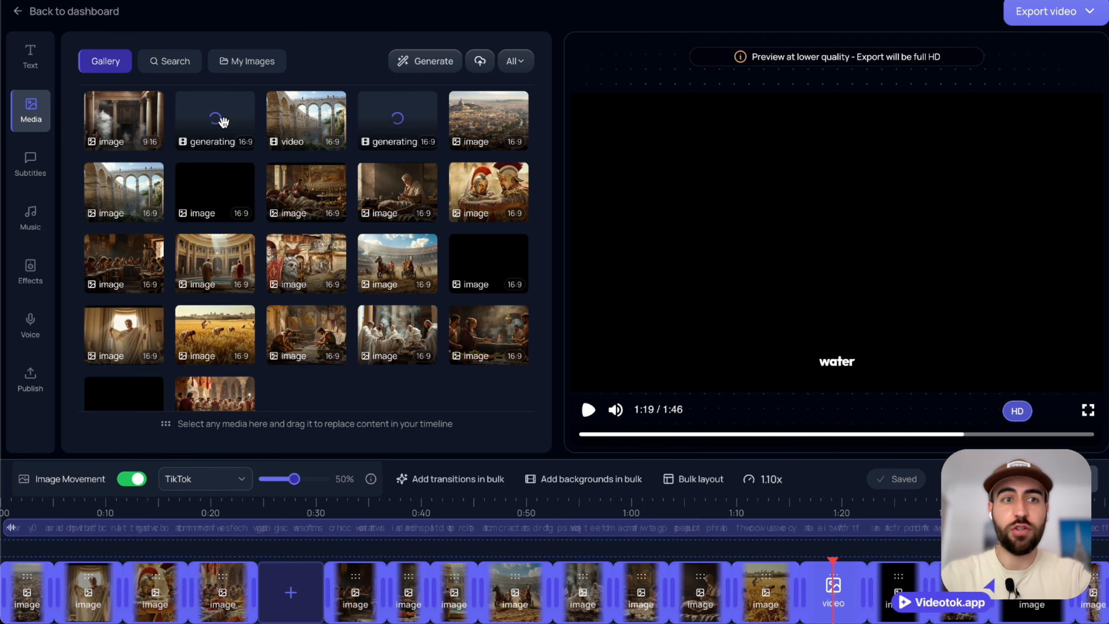
- Place the generated bathhouse image in the empty timeline slot and check it at 0:27 and in its full preview
left_click_drag(121, 108, 290, 587)
left_click(114, 119)
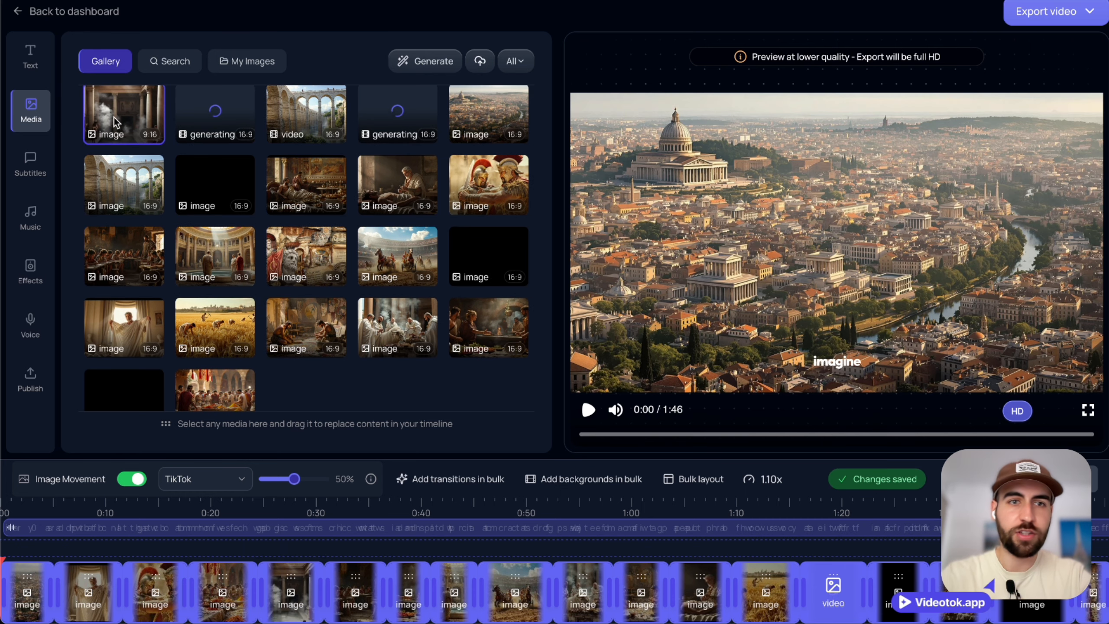
key("Escape")
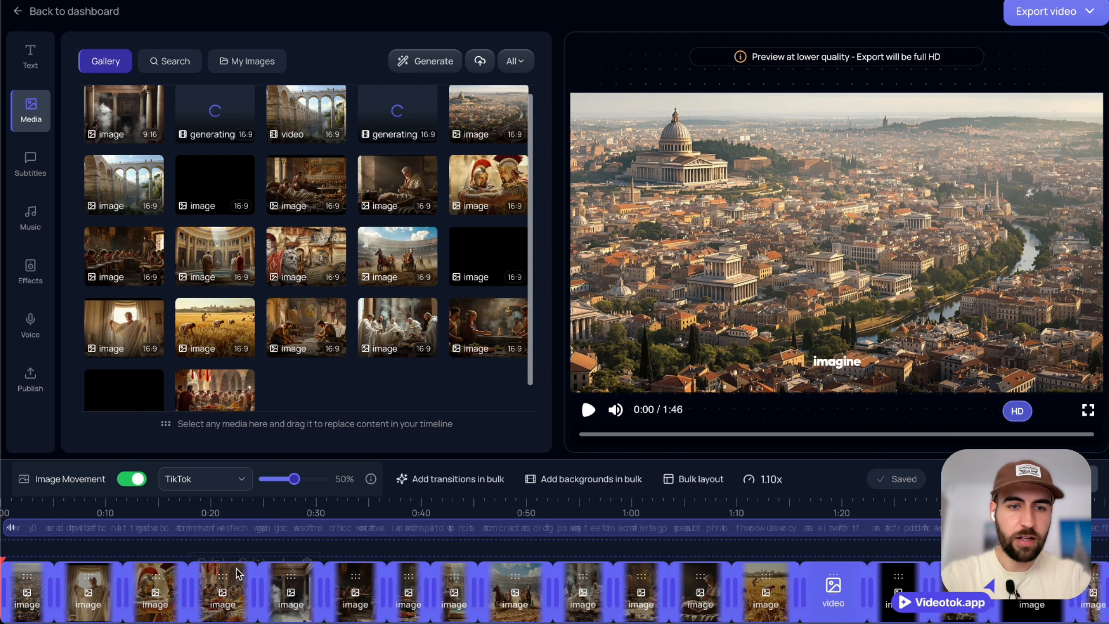
left_click(303, 609)
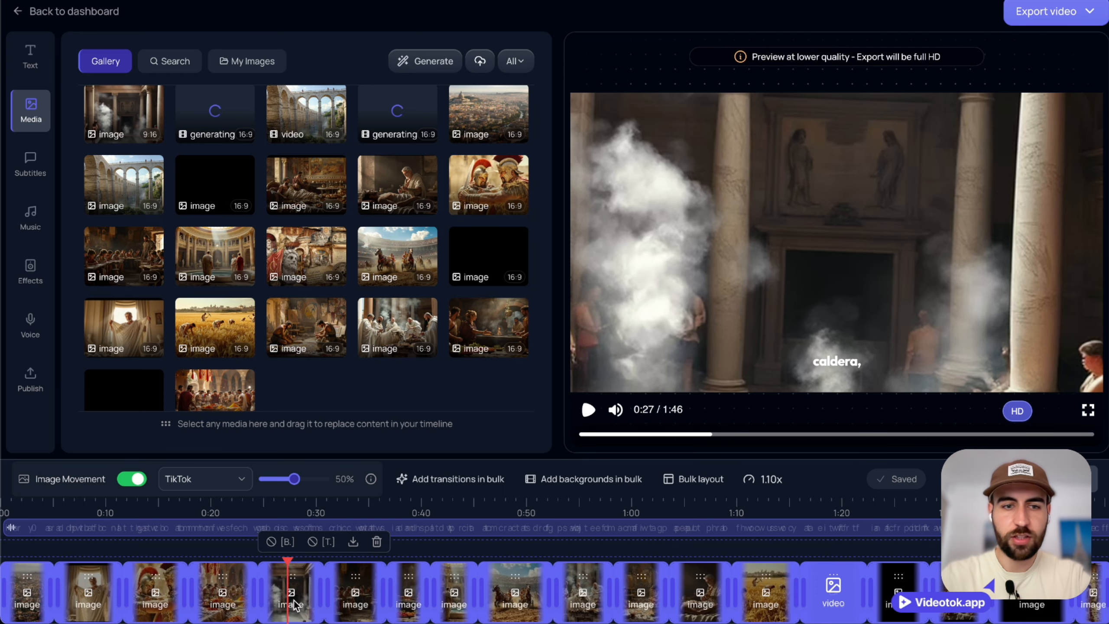
left_click(122, 115)
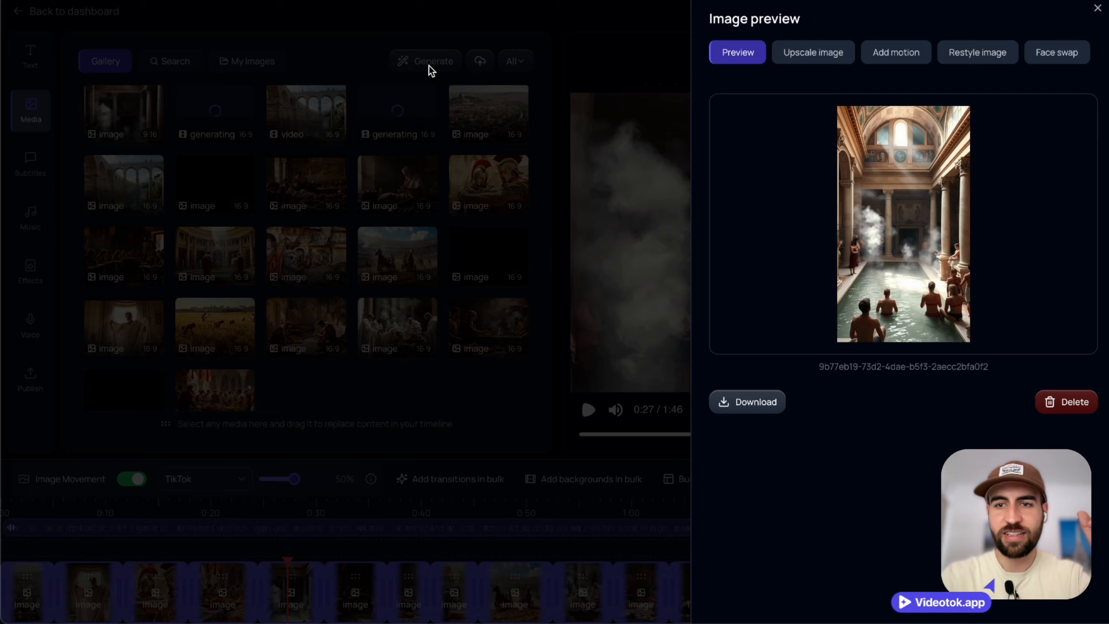
left_click(429, 66)
- Generate a 16:9 image with Flux pro 1.1 ultra from the enhanced prompt "public baths ancient rome ultra realitic year 0"
left_click(426, 65)
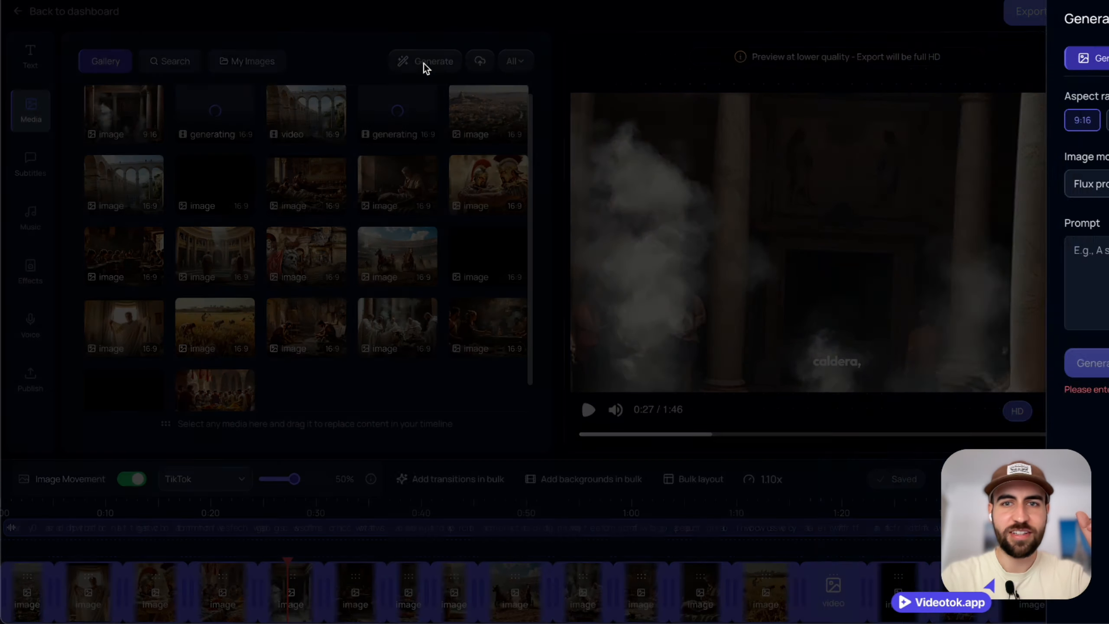
left_click(773, 127)
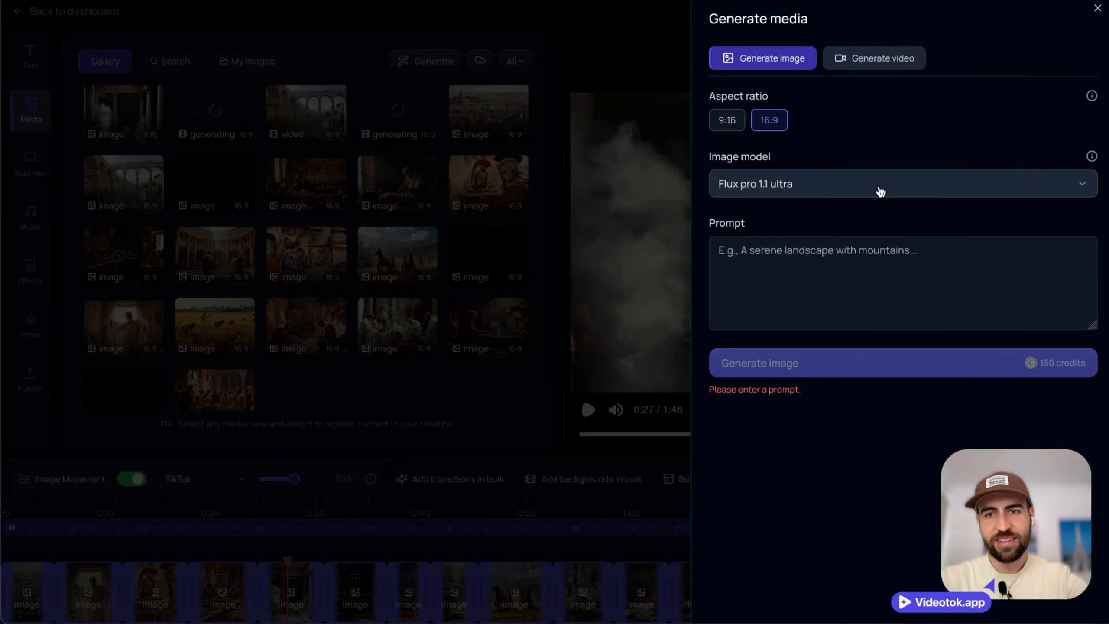
left_click(970, 507)
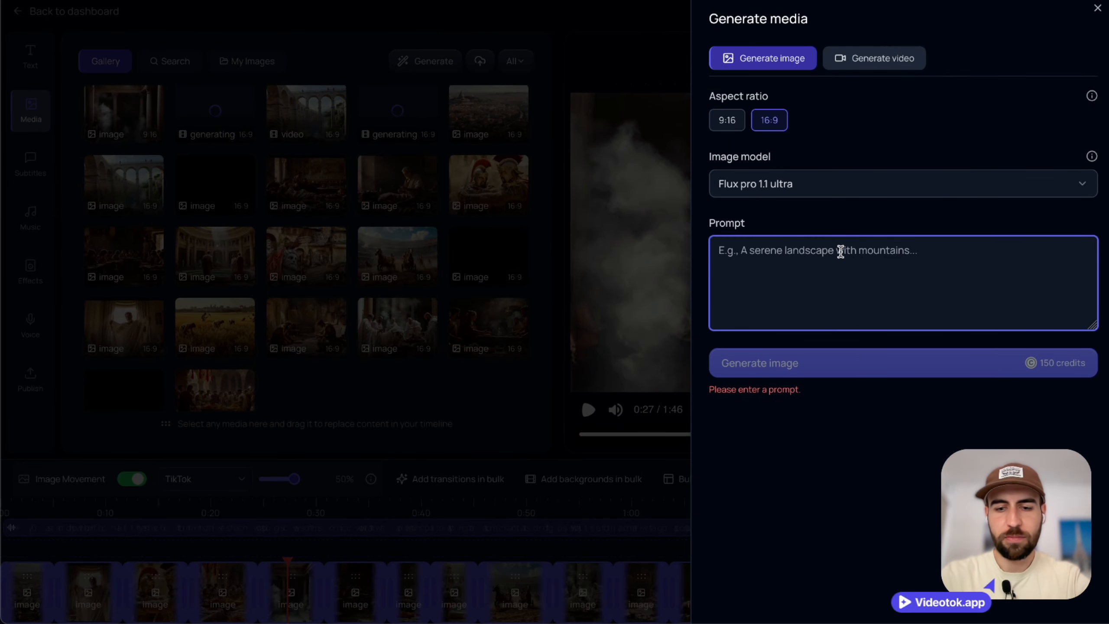
type("public baths ancient ")
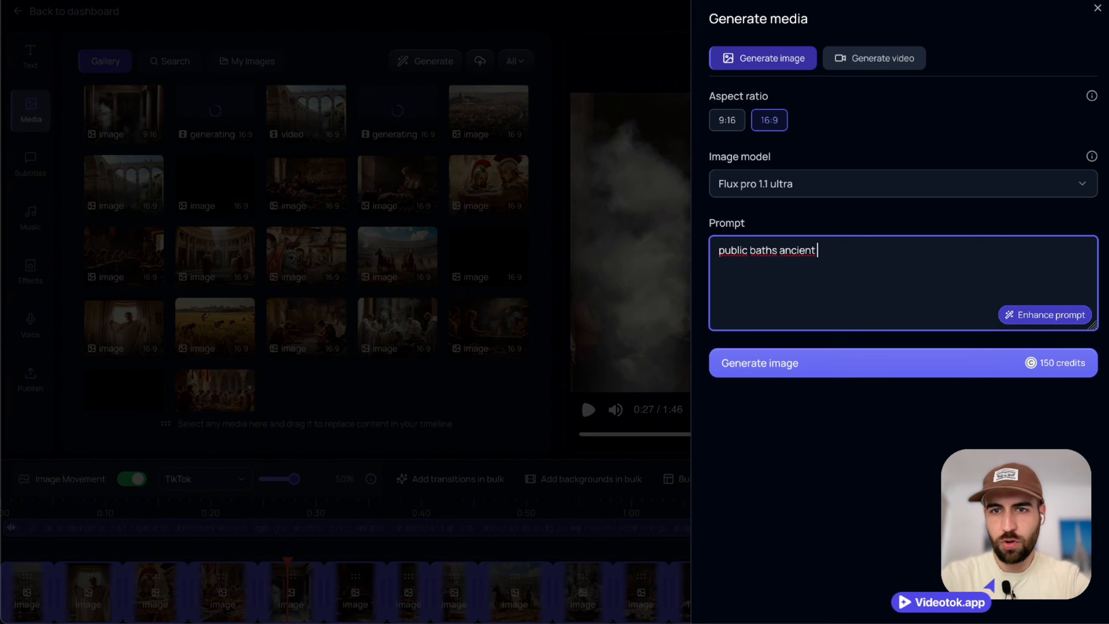
type("rome ultra realitic")
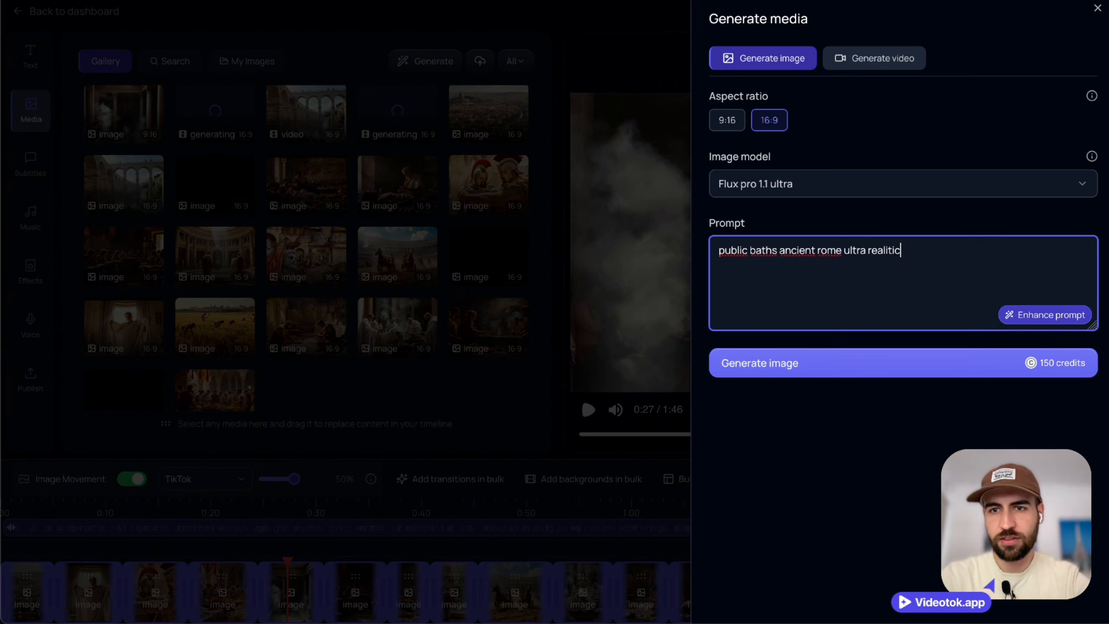
type(" year 0")
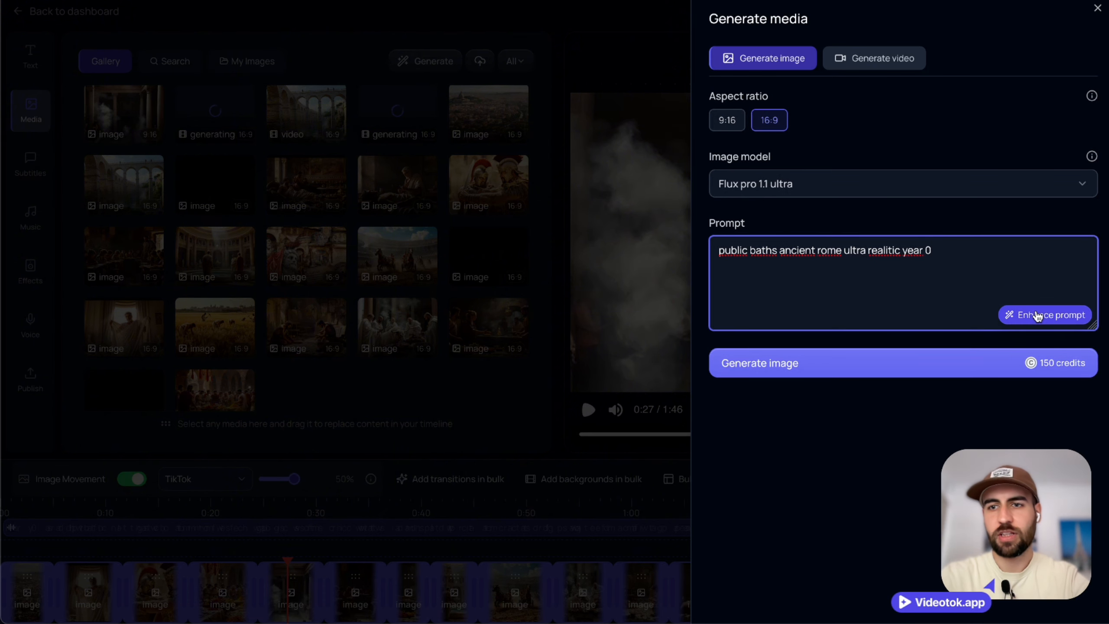
left_click(1045, 314)
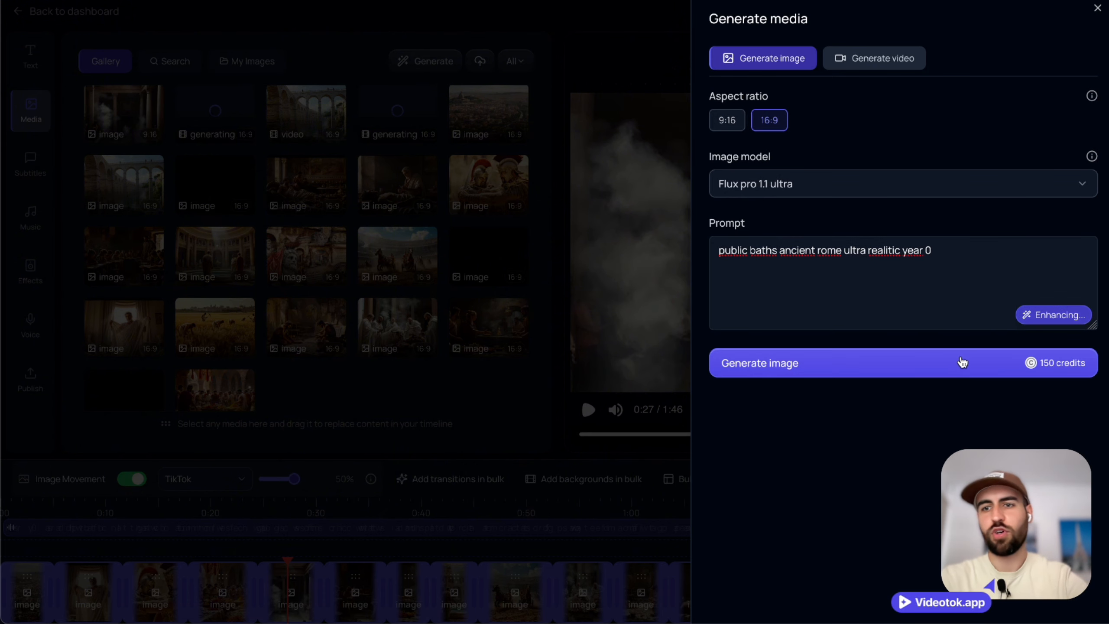
left_click(934, 365)
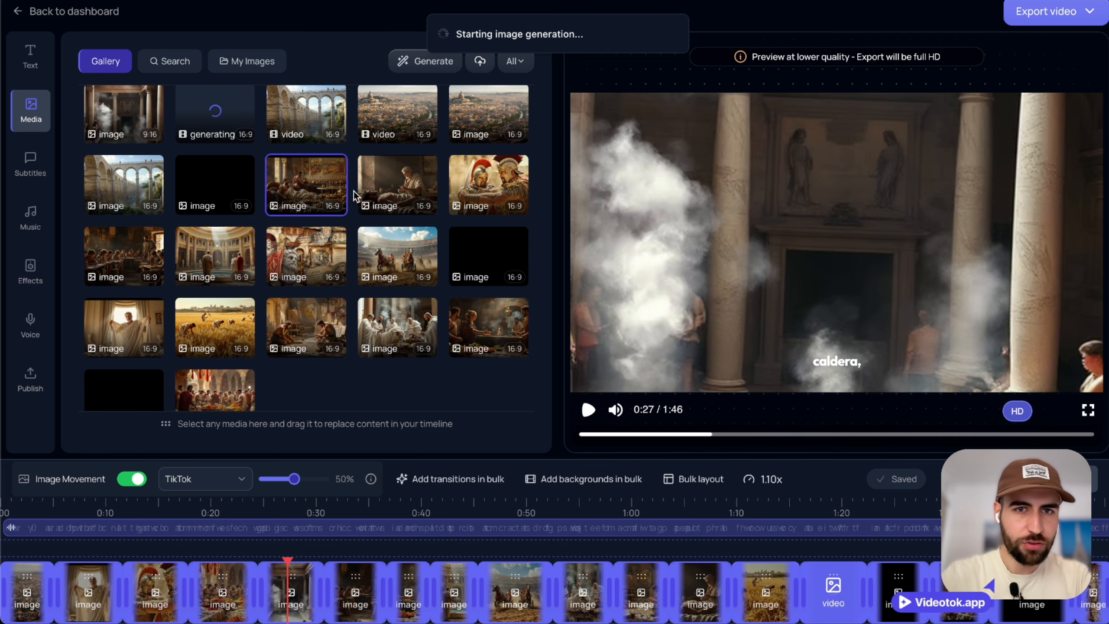
- Generate a motion video from the doctor and patient image with a prompt starting "doctor is with a pacient from"
left_click(400, 194)
left_click(891, 56)
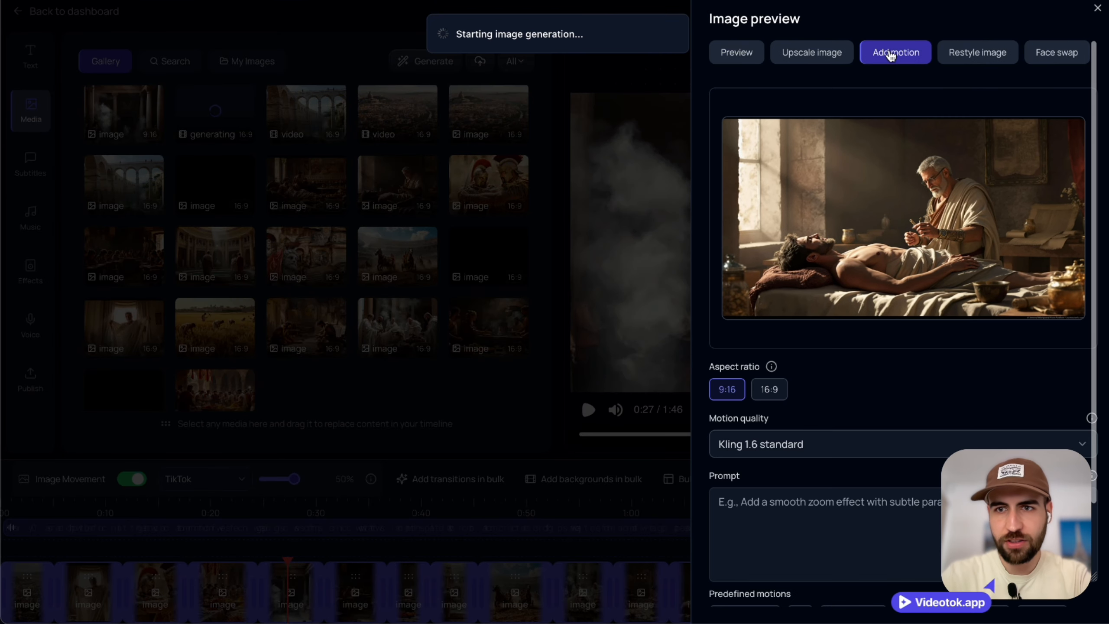
left_click(867, 527)
type("doctor i")
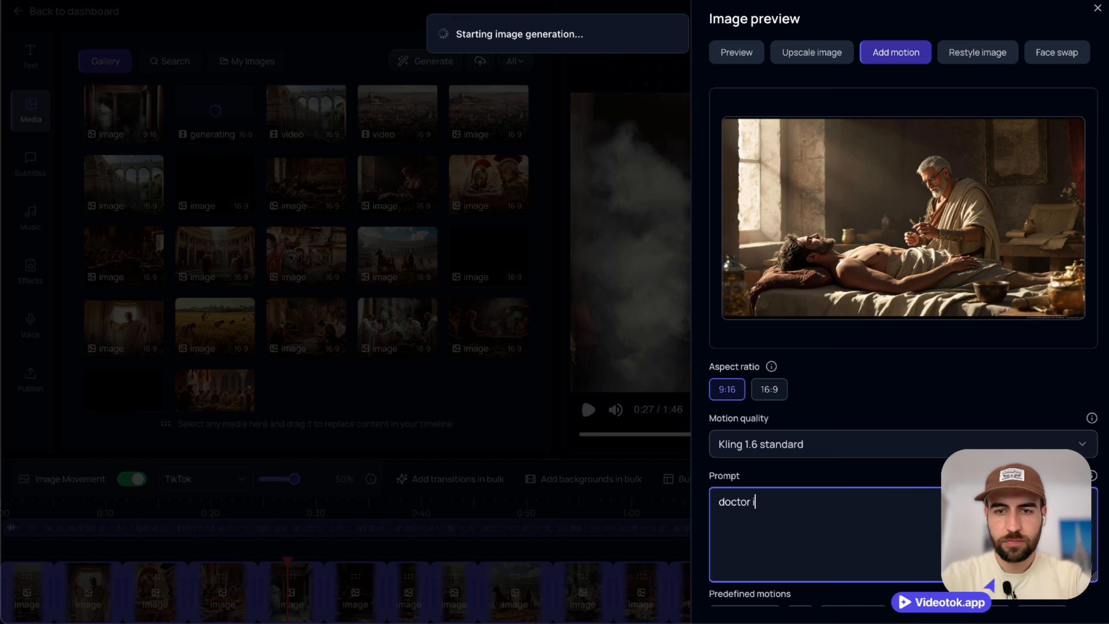
type("s with a")
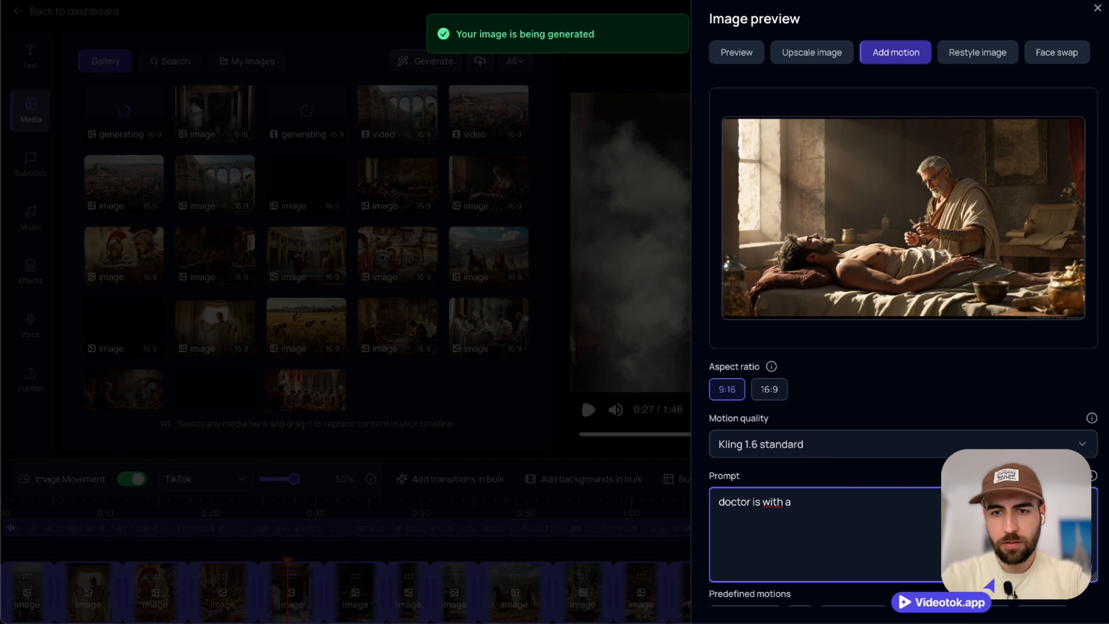
type(" pacient f")
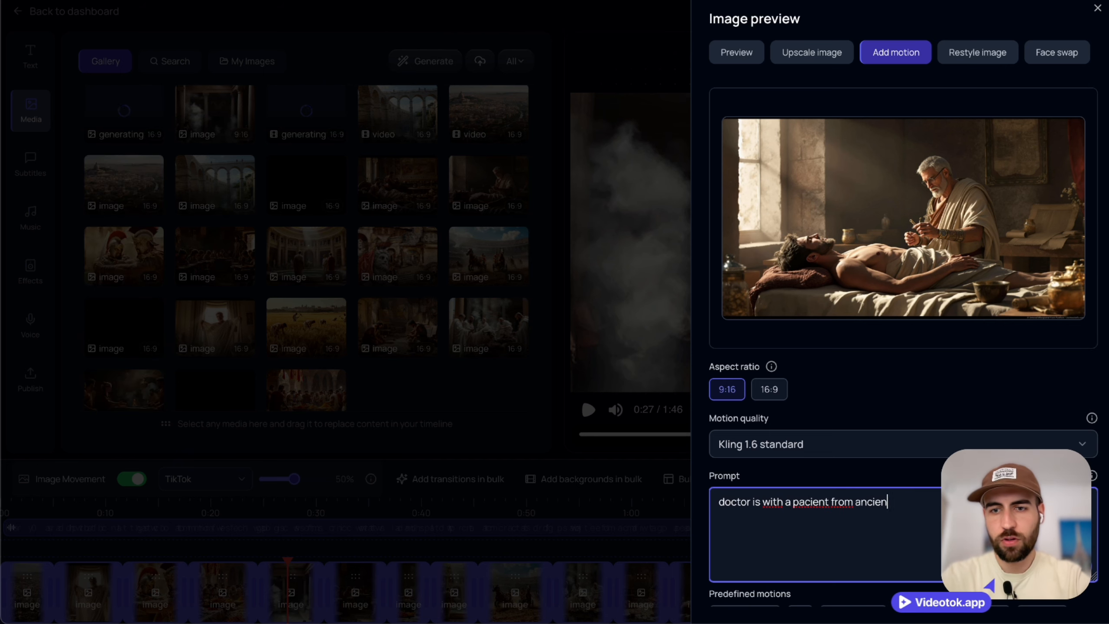
type("rom ancien")
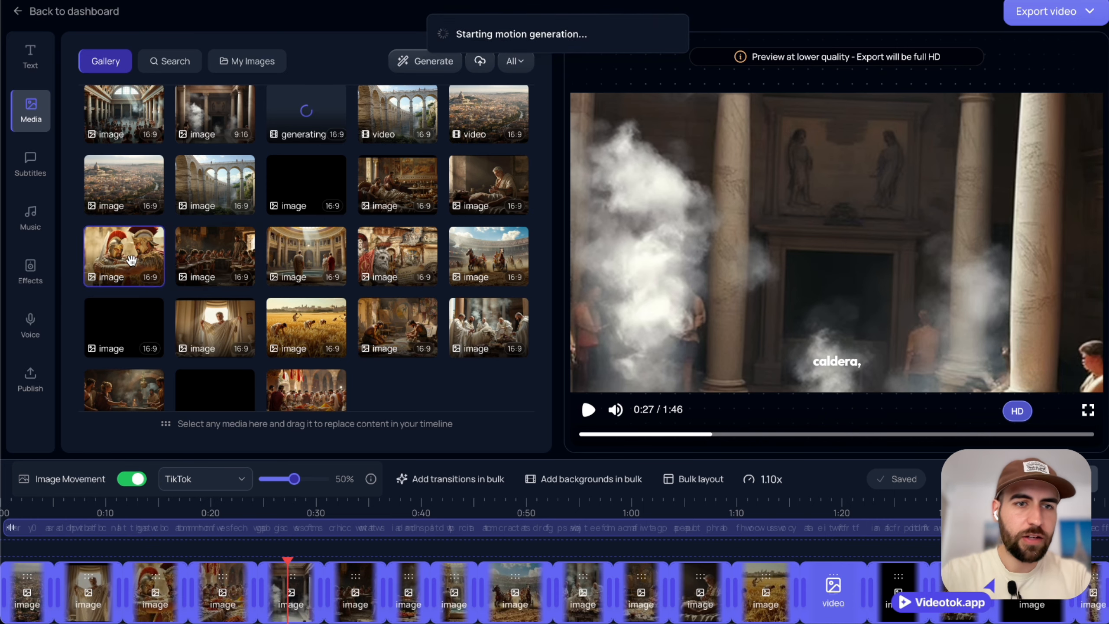
- Generate a Kling 2 master motion video from the two Roman soldiers image with the prompt "romes training battle"
left_click(131, 261)
left_click(821, 542)
type("rome")
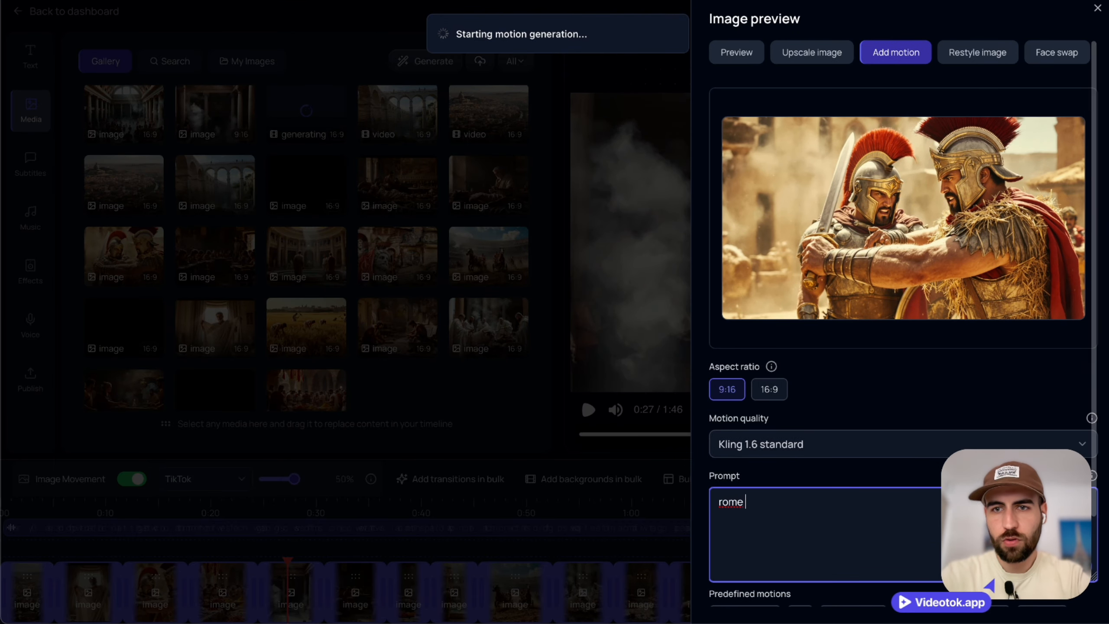
key("BackSpace")
type("s training battle")
left_click(868, 444)
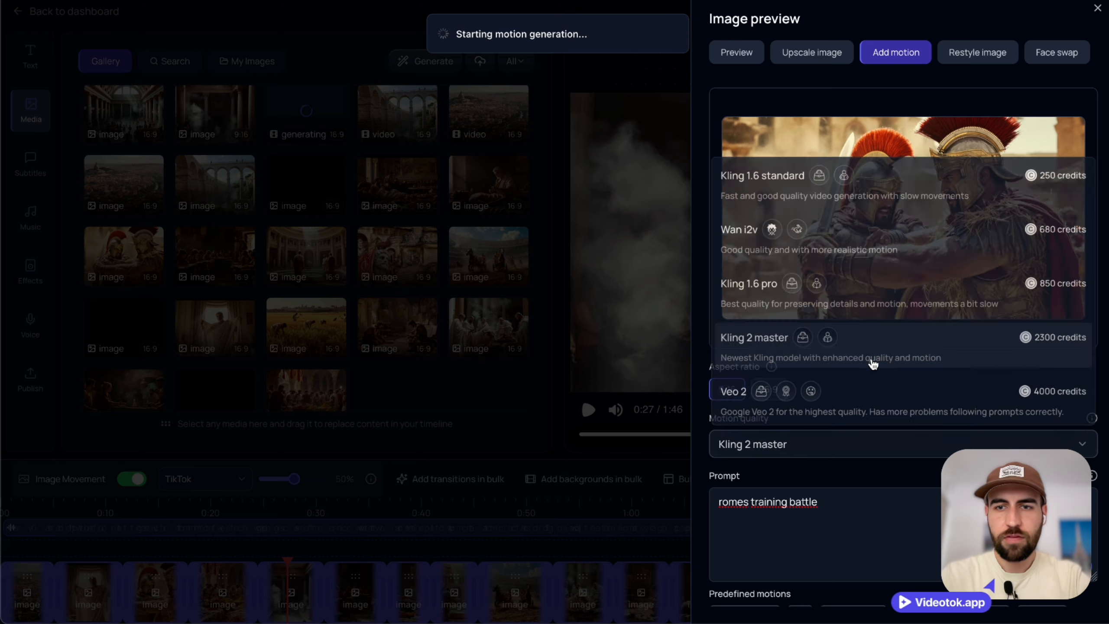
left_click(872, 345)
scroll(831, 522, "down", 2)
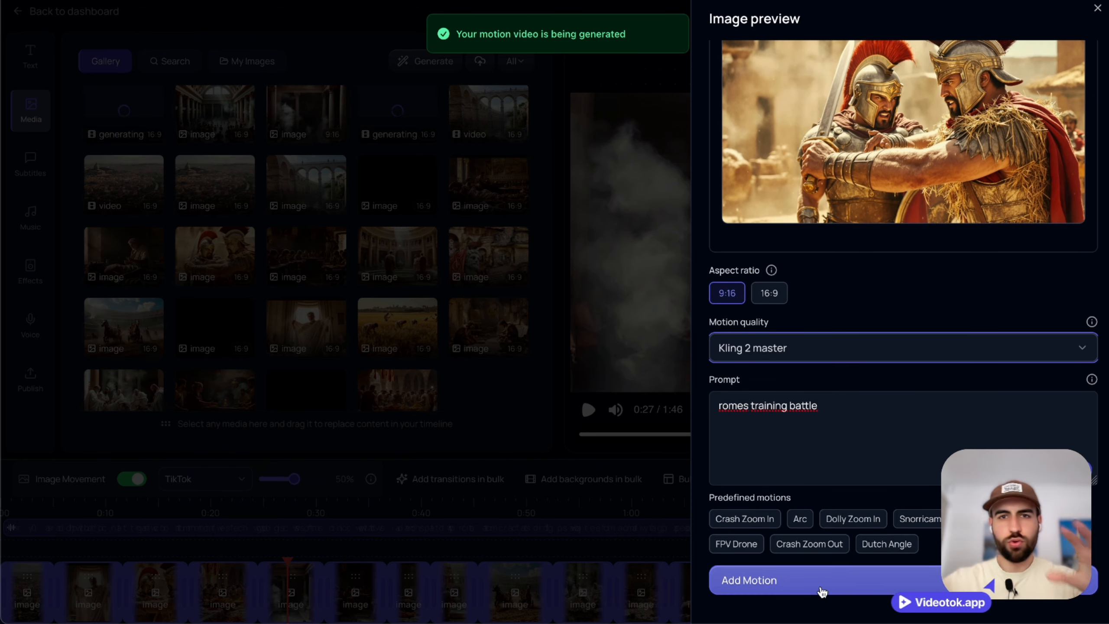
left_click(820, 580)
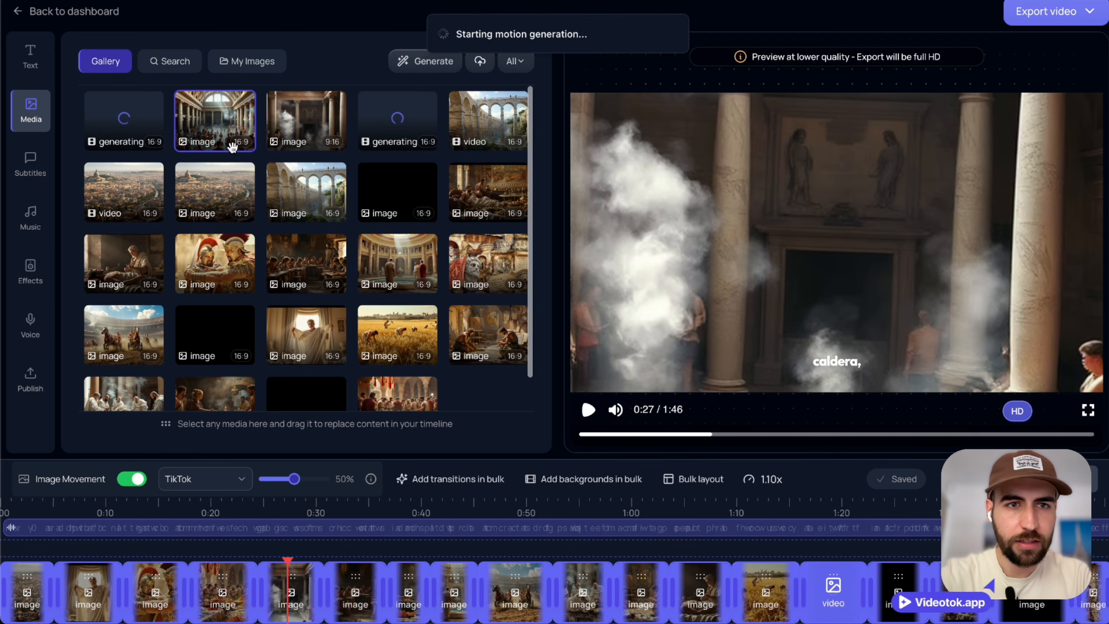
- Replace the clip at 0:27 with the newly generated 16:9 public baths image and turn off image movement
left_click(232, 147)
left_click(607, 199)
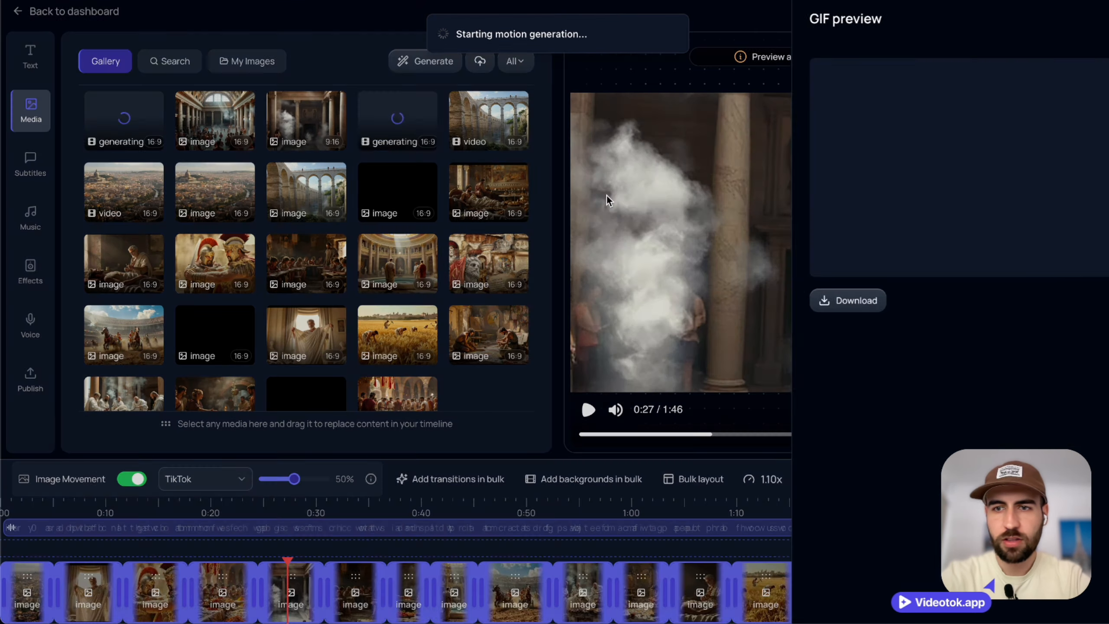
left_click_drag(216, 120, 284, 586)
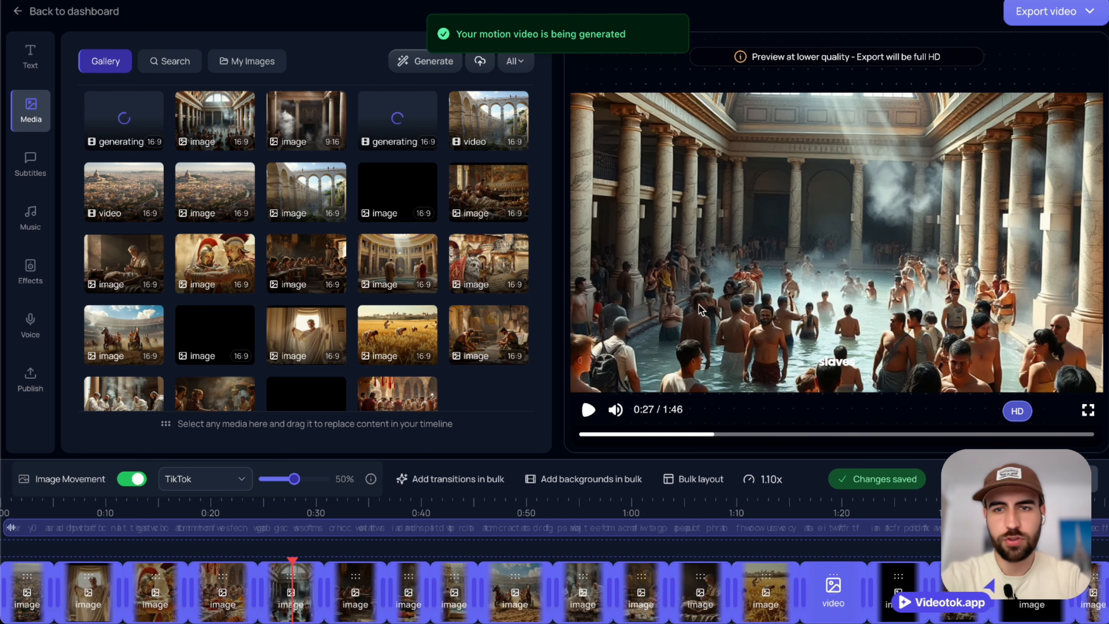
left_click(131, 479)
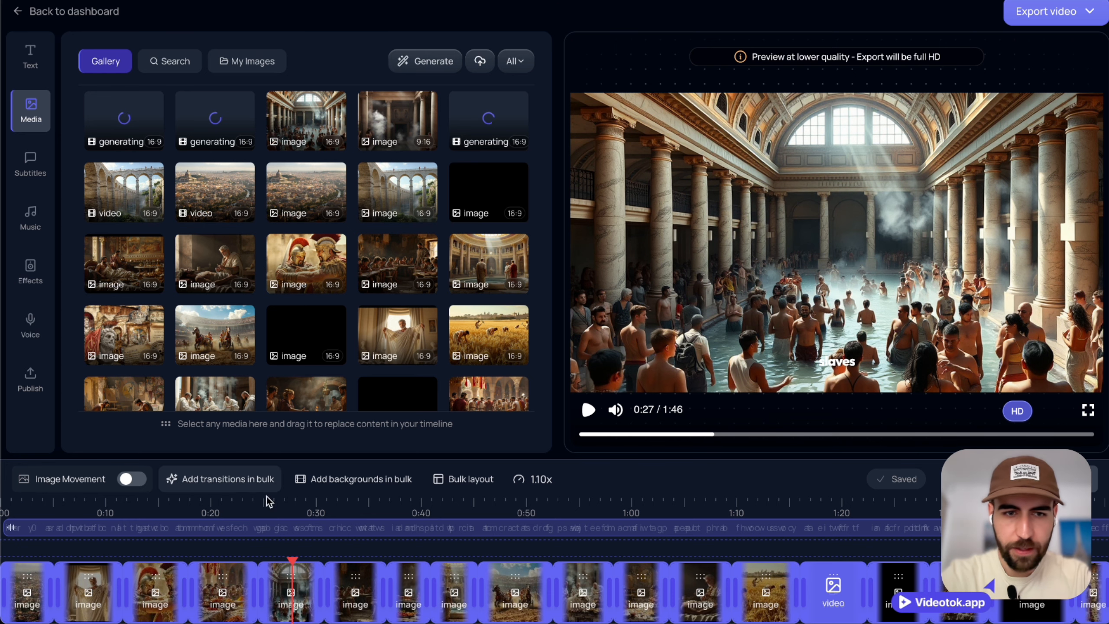
- Review the bulk layout styles and the bulk transition options without applying any
left_click(362, 478)
left_click(365, 474)
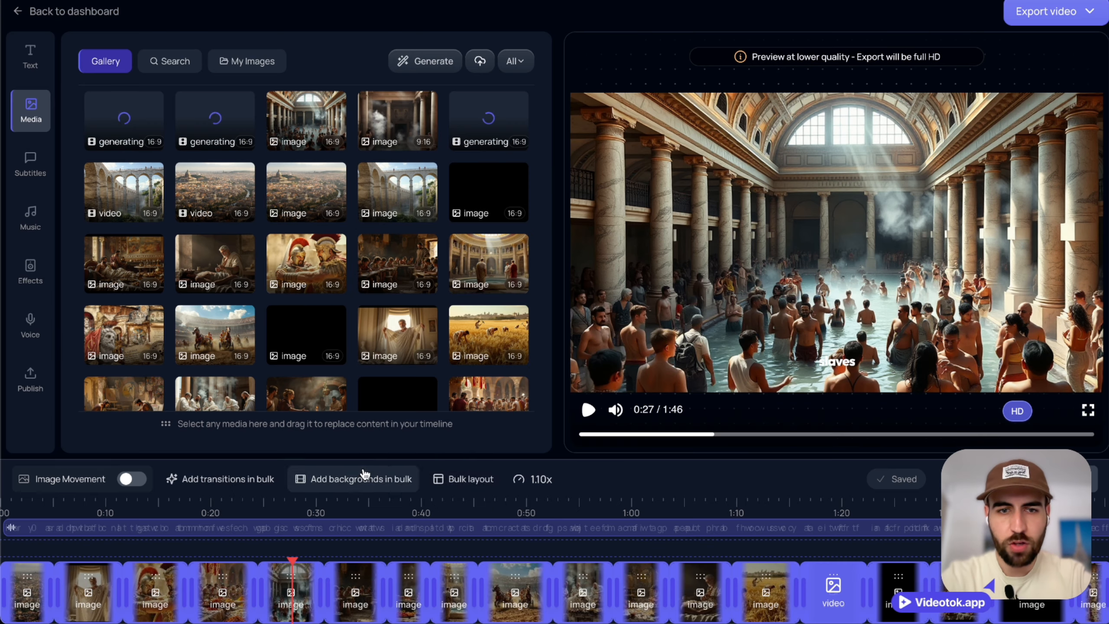
left_click(454, 479)
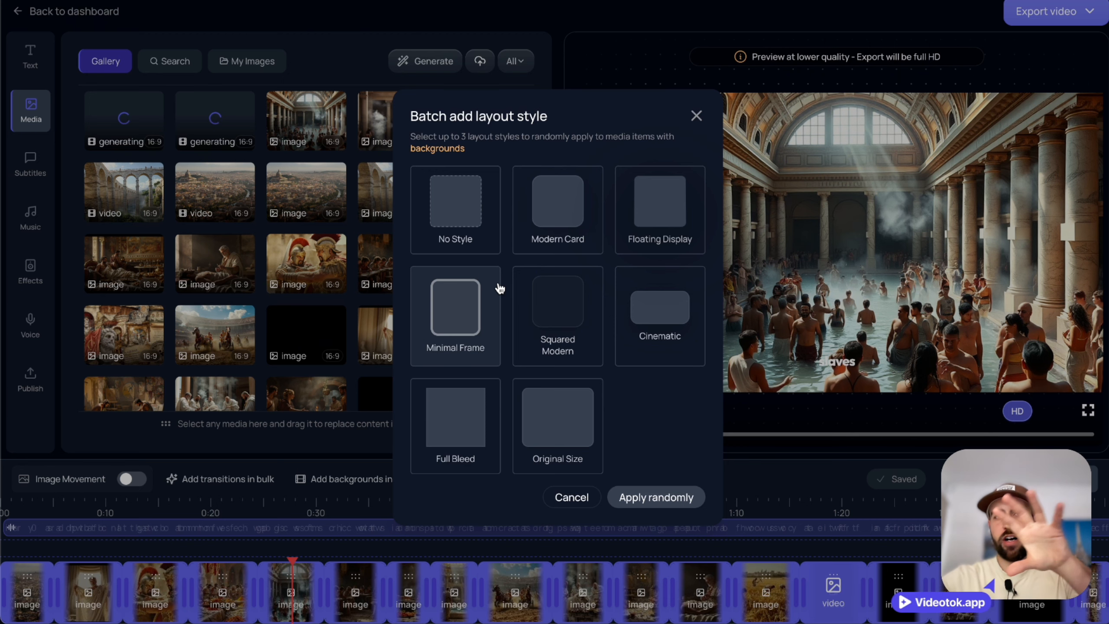
key("Escape")
left_click(220, 471)
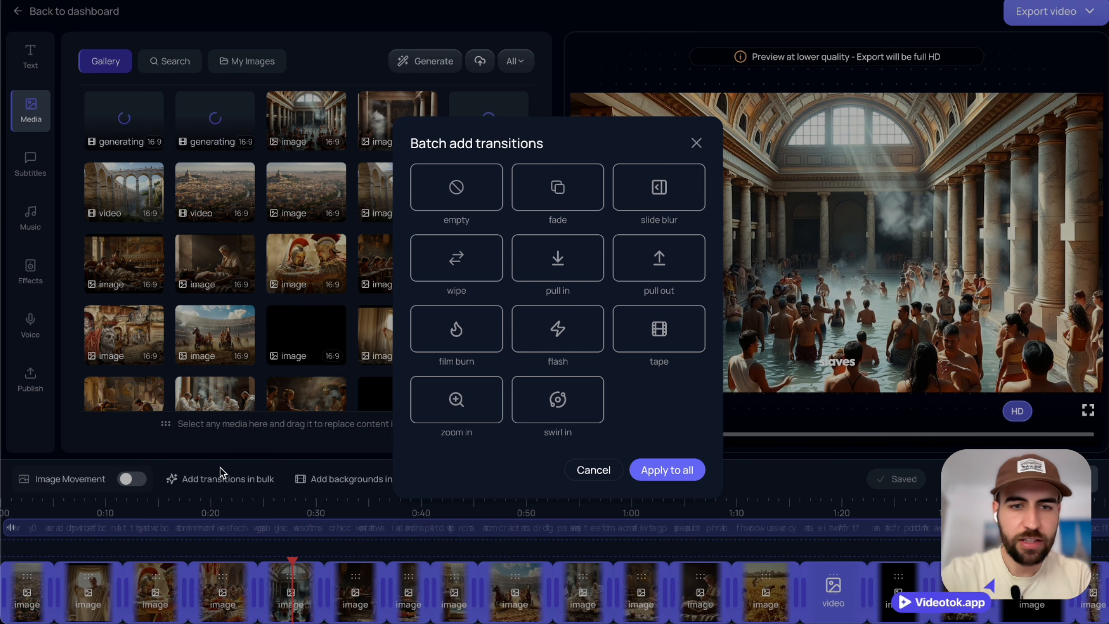
key("Escape")
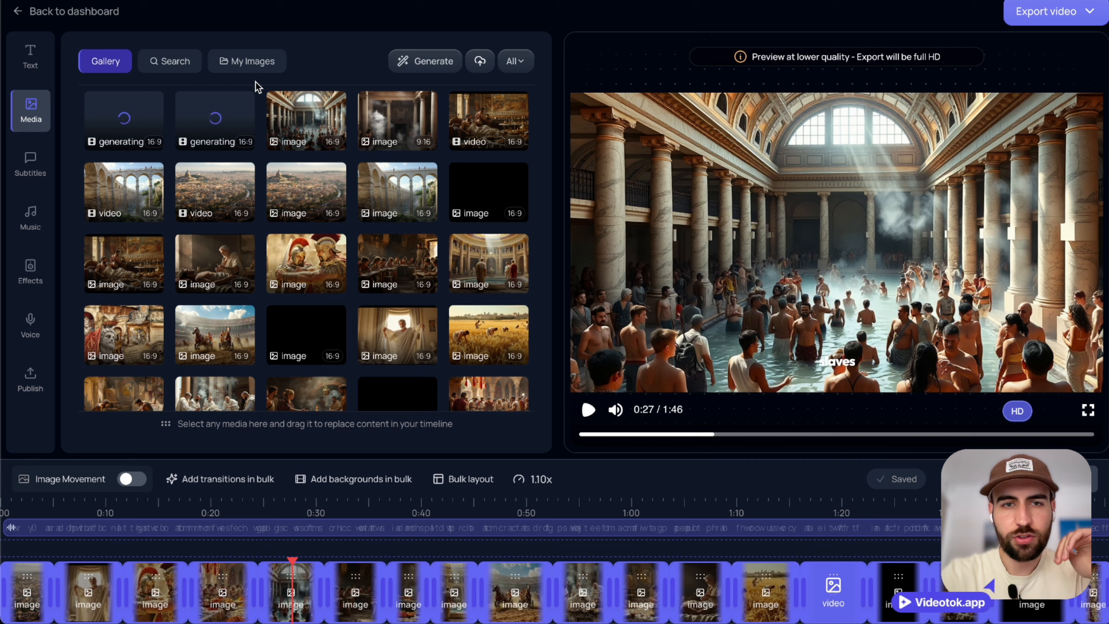
- Preview the generated Roman banquet motion video through to its end
left_click(476, 136)
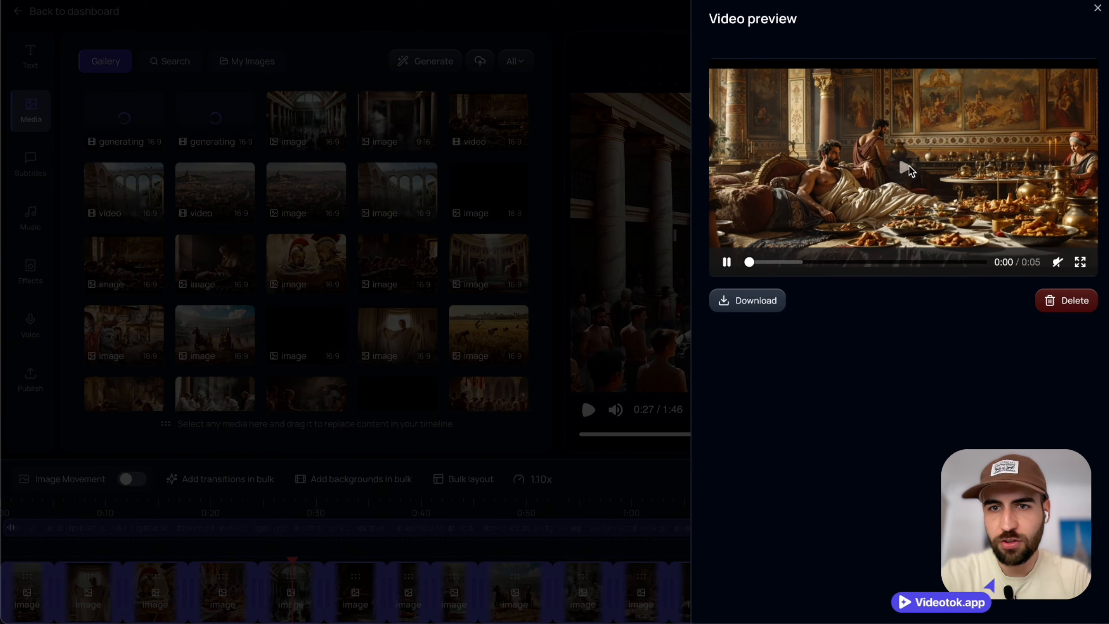
left_click(930, 262)
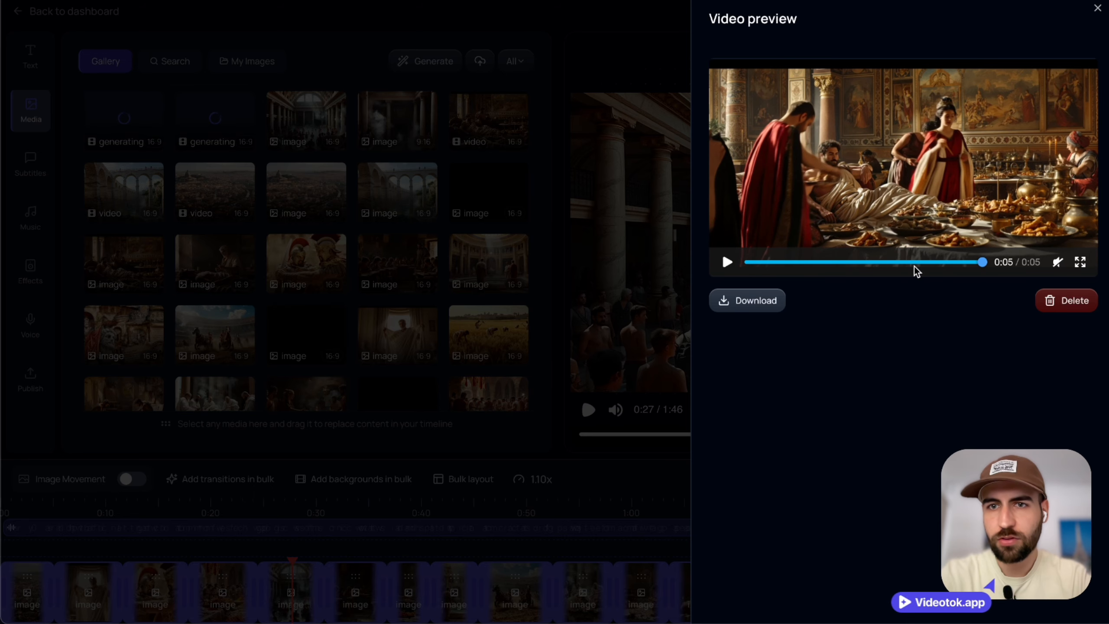
left_click(644, 189)
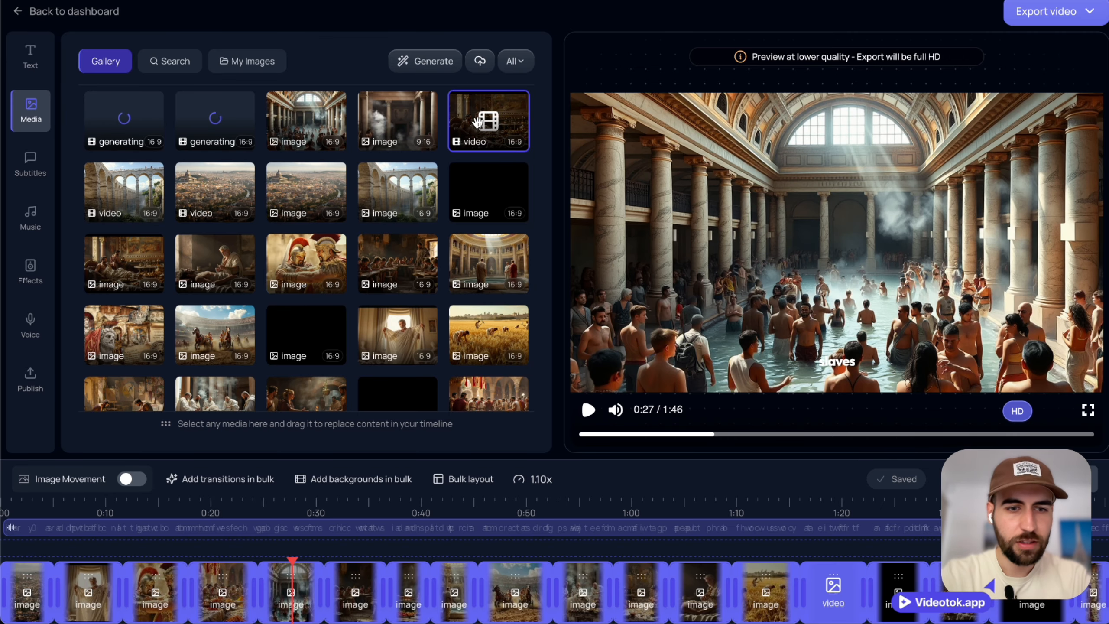
- Locate the banquet scene at 1:30 on the timeline and replace its clip with the generated banquet video
left_click(221, 505)
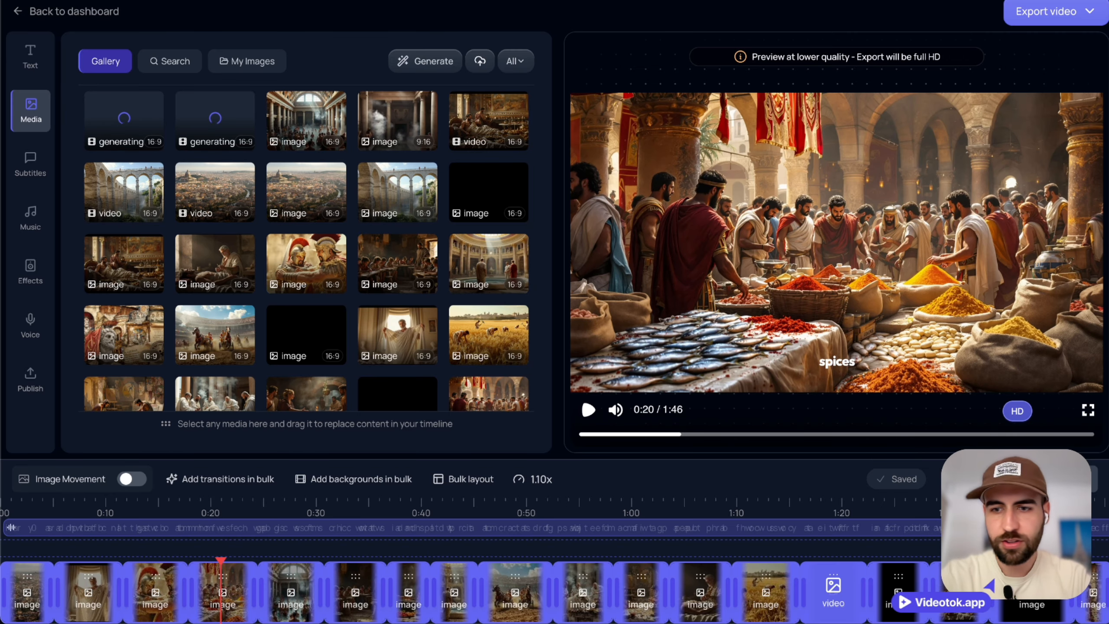
left_click(945, 507)
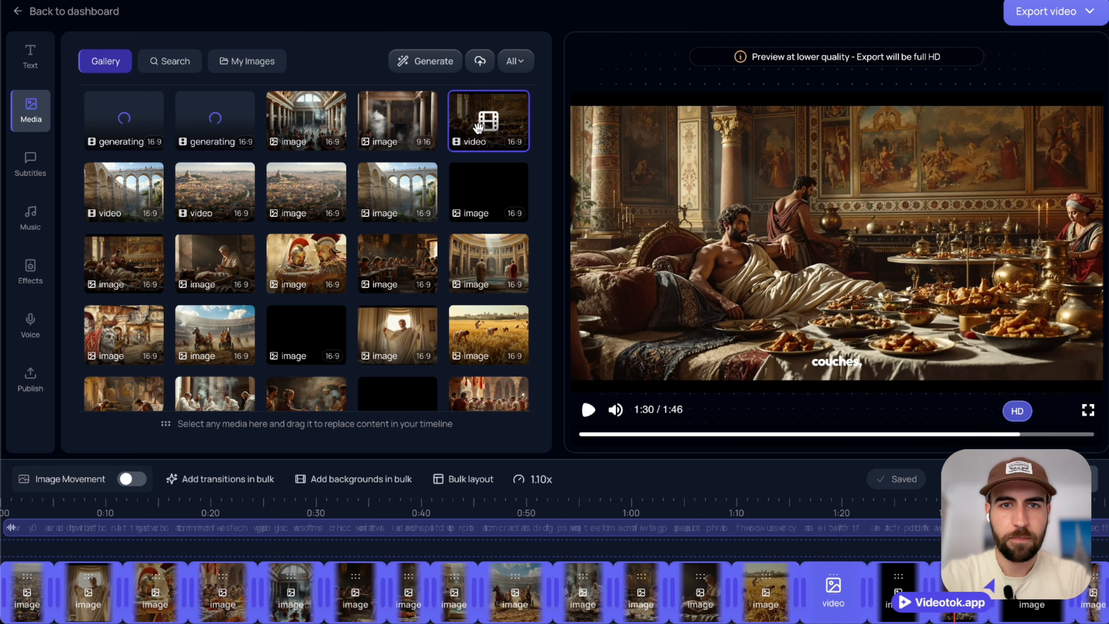
left_click_drag(479, 127, 941, 580)
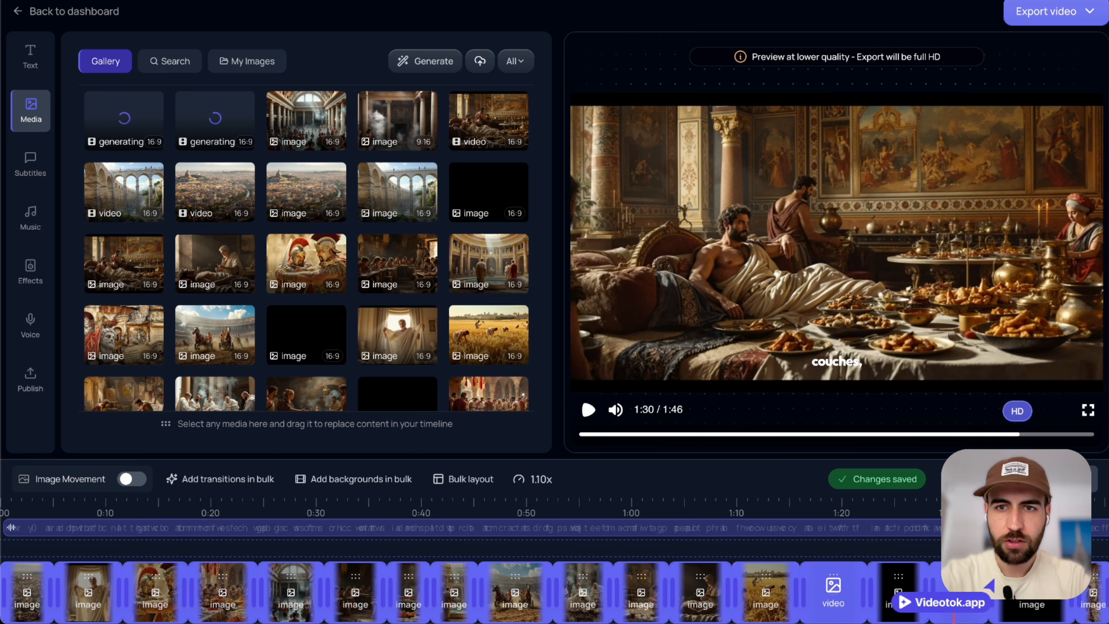
- Check the timeline around the aqueduct clip at 1:19, the empty slots and the banquet clip at 1:30
left_click(923, 501)
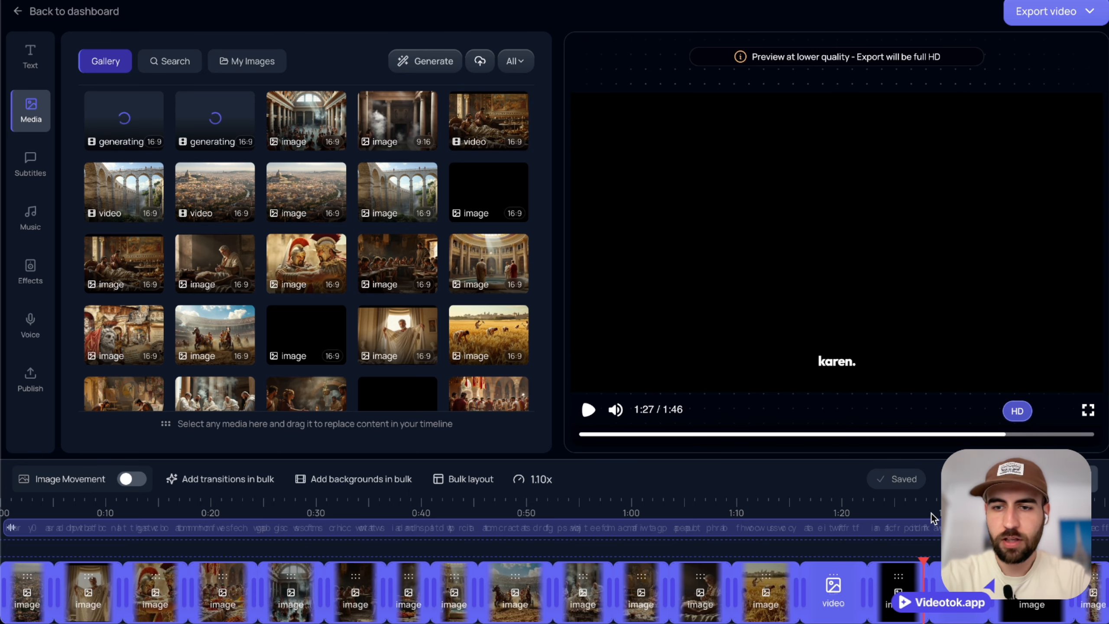
left_click(927, 513)
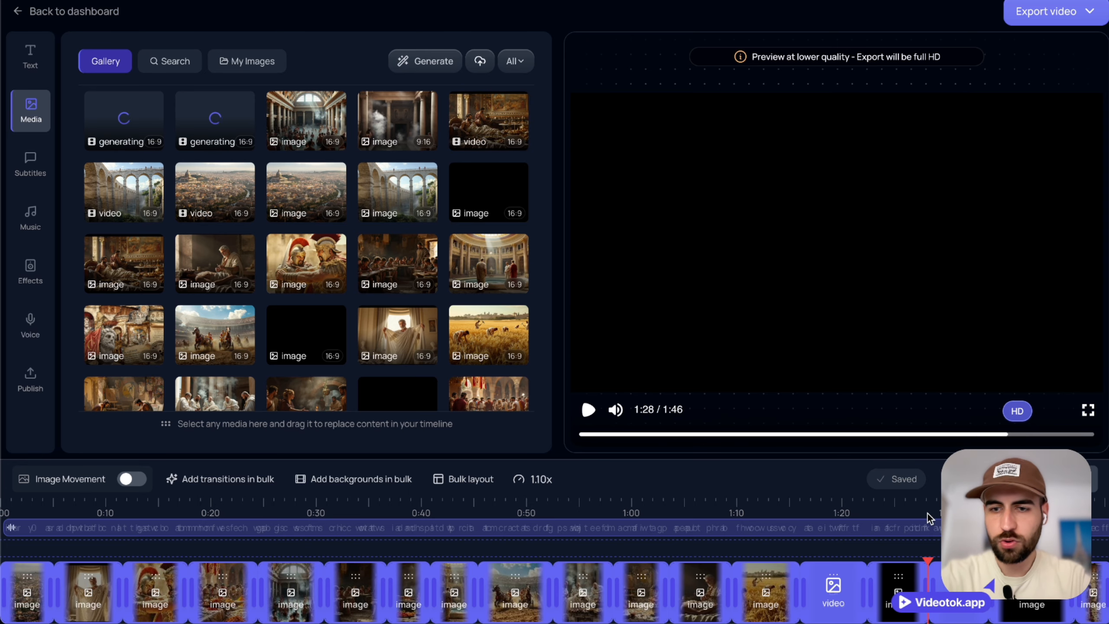
left_click(792, 501)
left_click(587, 410)
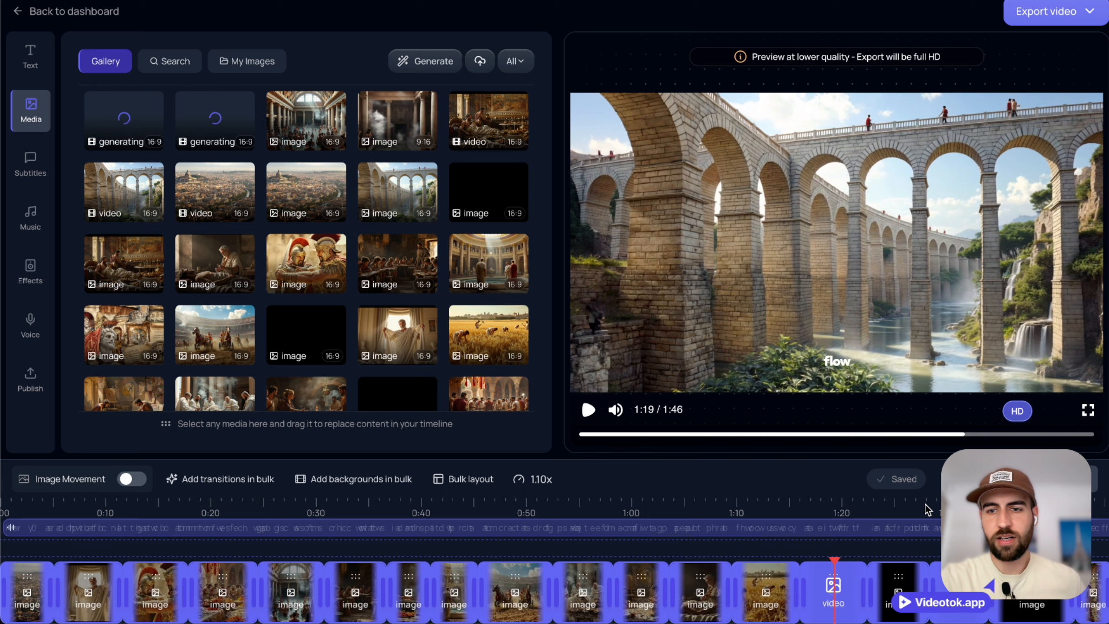
left_click(589, 411)
left_click(591, 419)
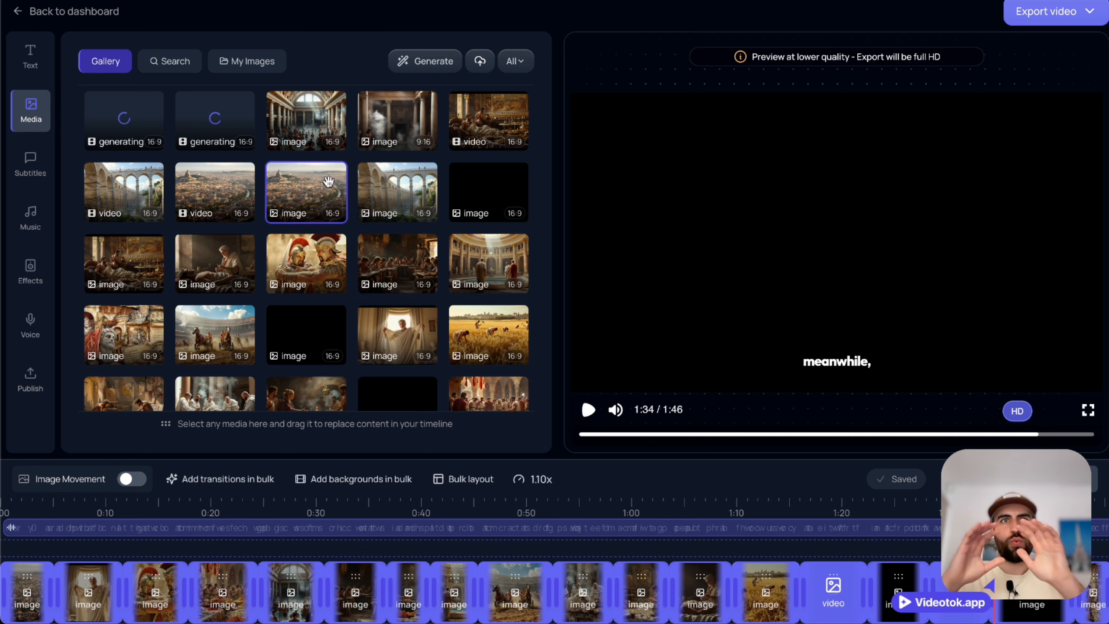
left_click(951, 506)
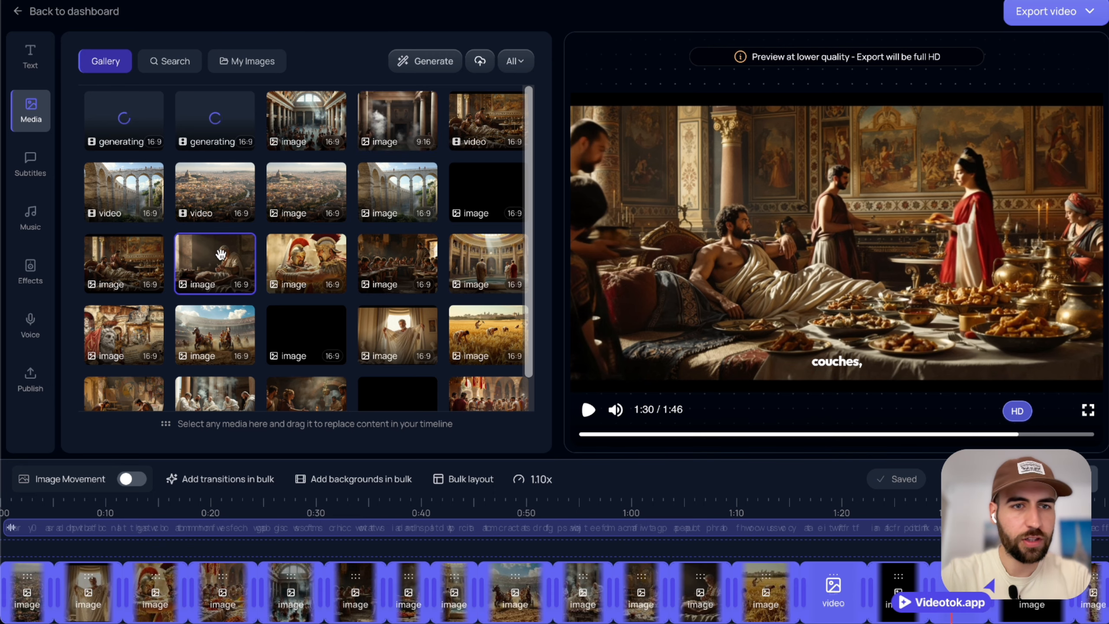
- Generate a Kling 1.6 standard motion video from the classroom image with the prompt "kids in ancient rome are studying"
left_click(316, 263)
left_click(316, 262)
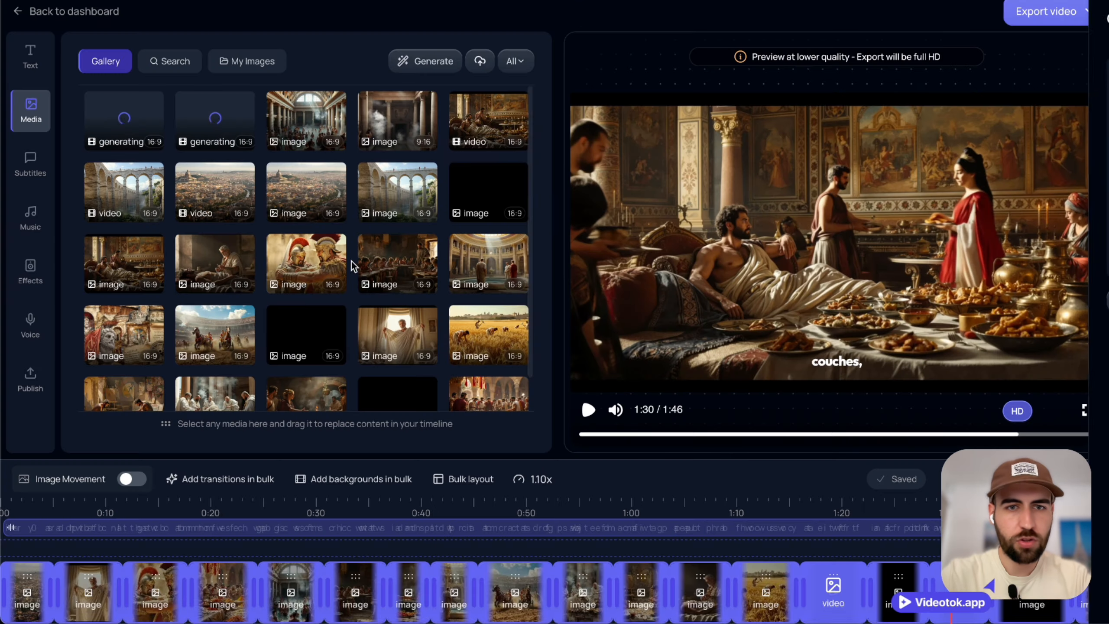
left_click(382, 261)
left_click(844, 57)
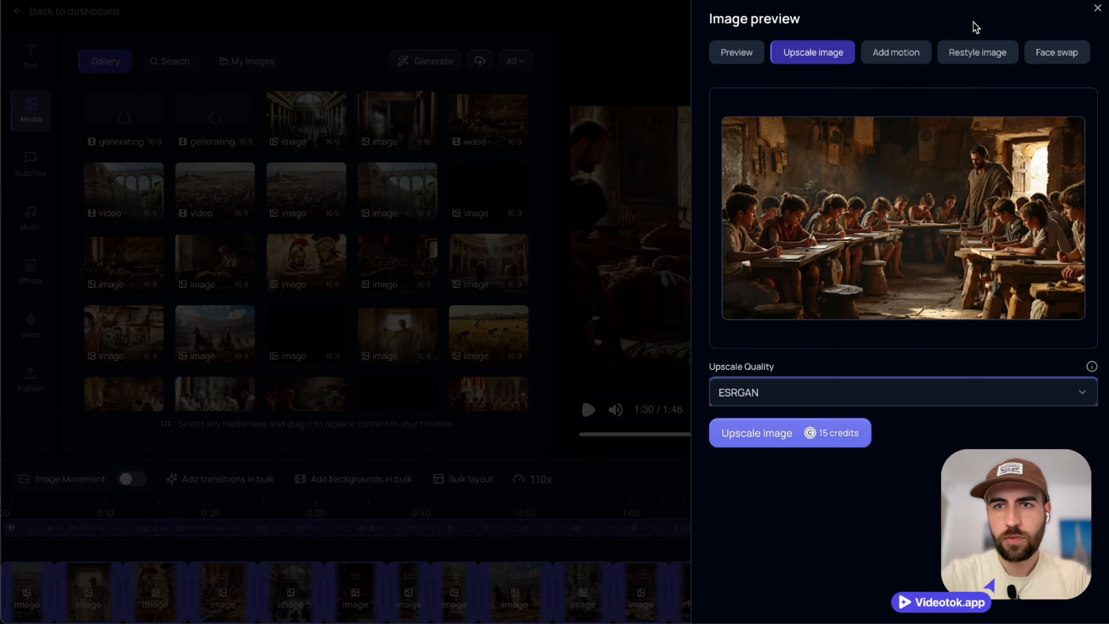
left_click(903, 49)
type("kids in anc")
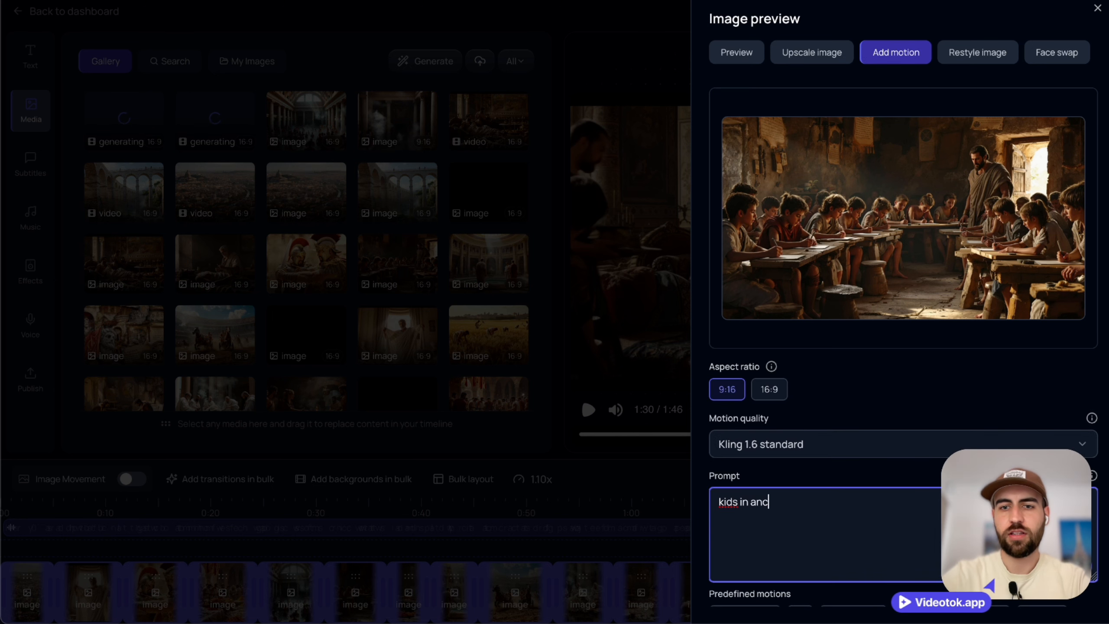
type("ient rome are st")
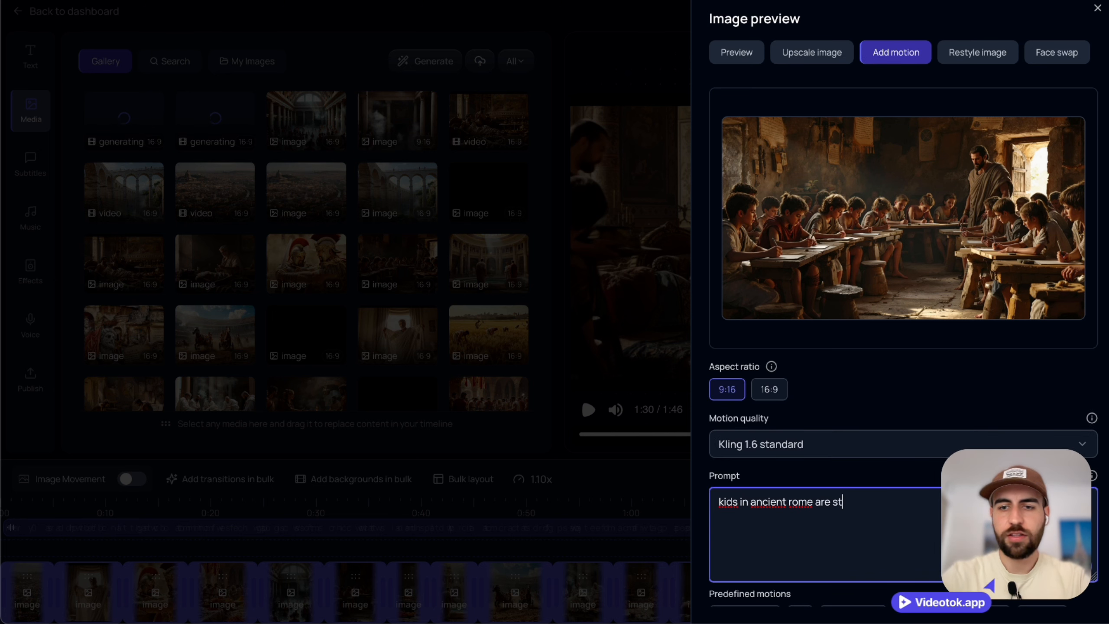
type("udying")
scroll(904, 323, "down", 2)
left_click(825, 578)
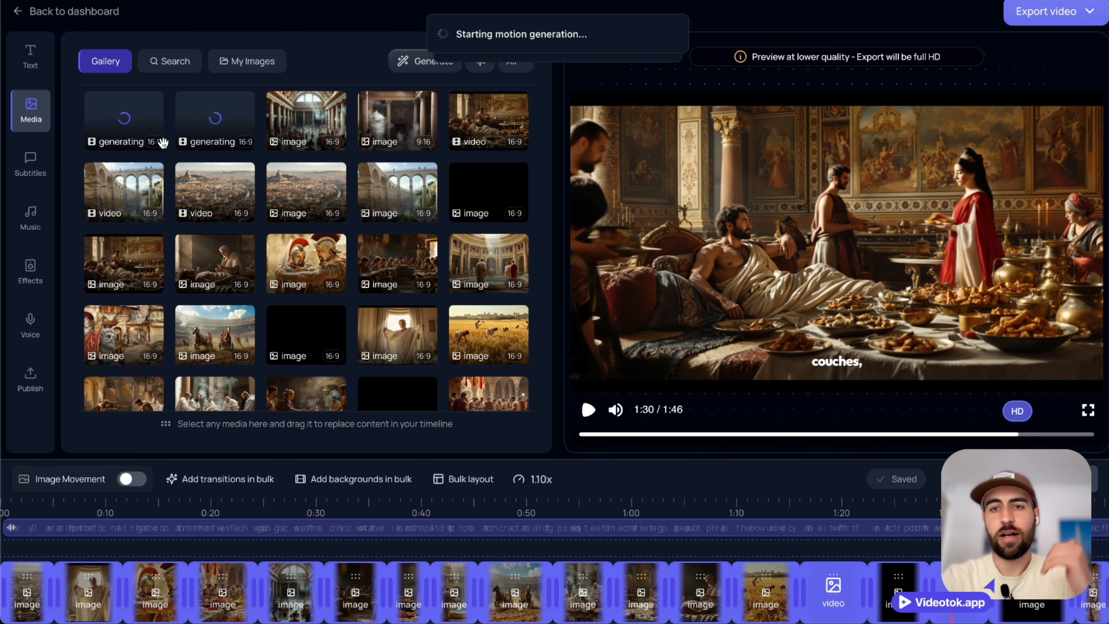
- Turn off the video's captions and deactivate the voice-over
left_click(32, 161)
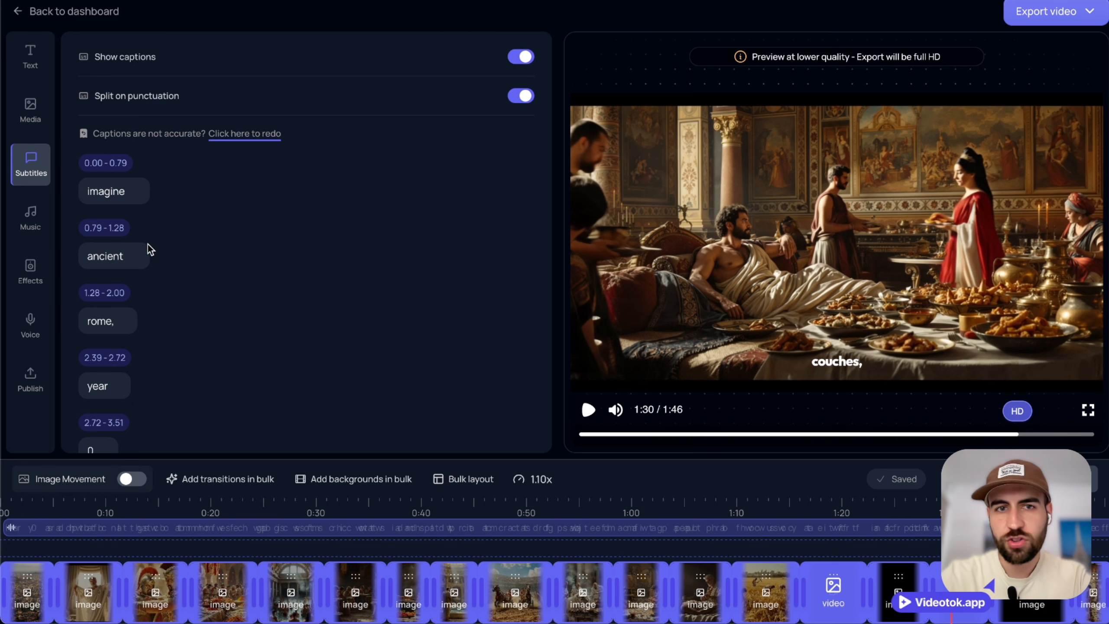
left_click(519, 57)
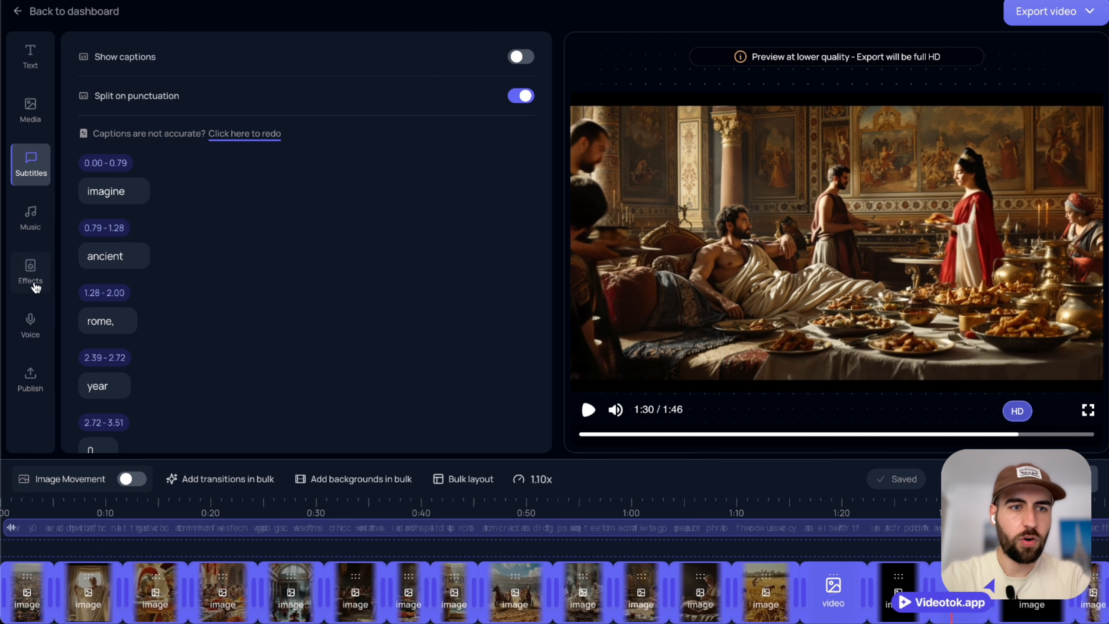
left_click(35, 334)
scroll(323, 437, "down", 2)
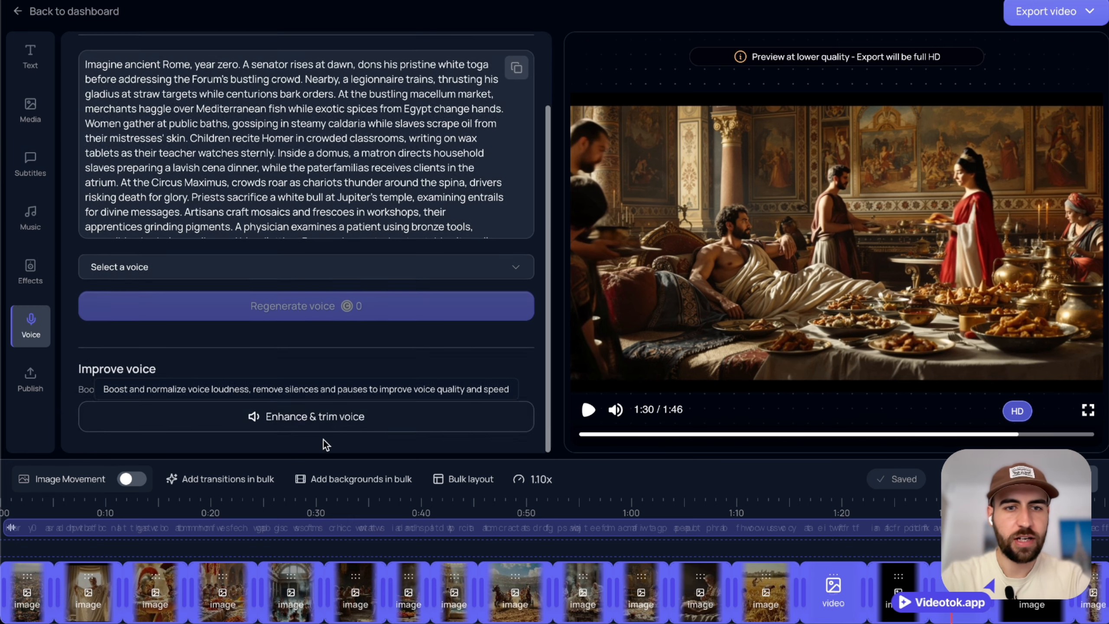
scroll(332, 380, "up", 3)
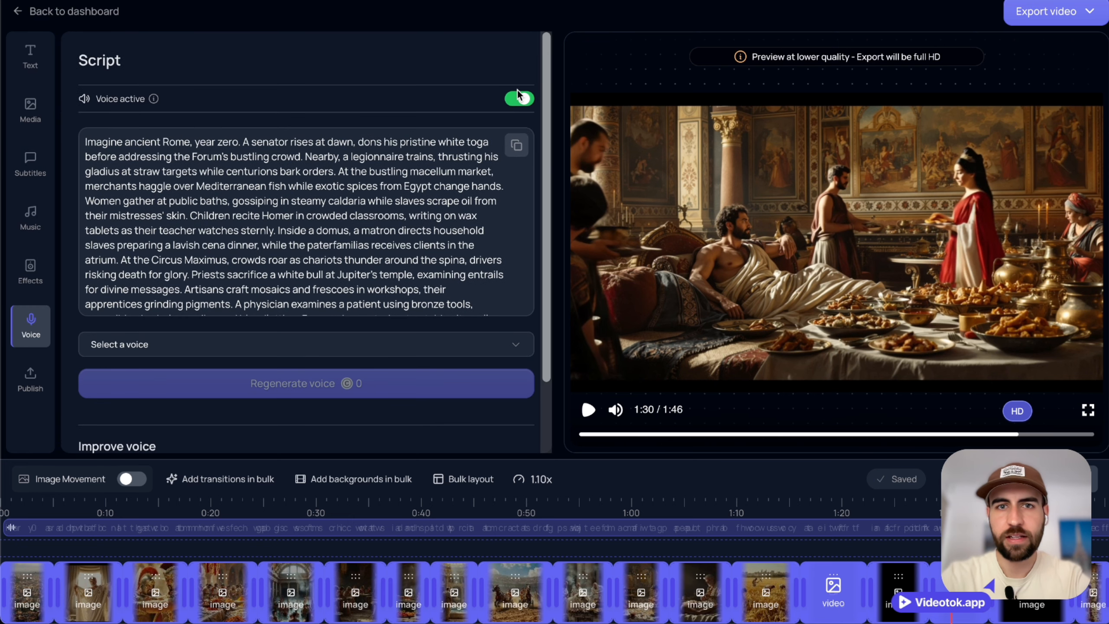
left_click(519, 102)
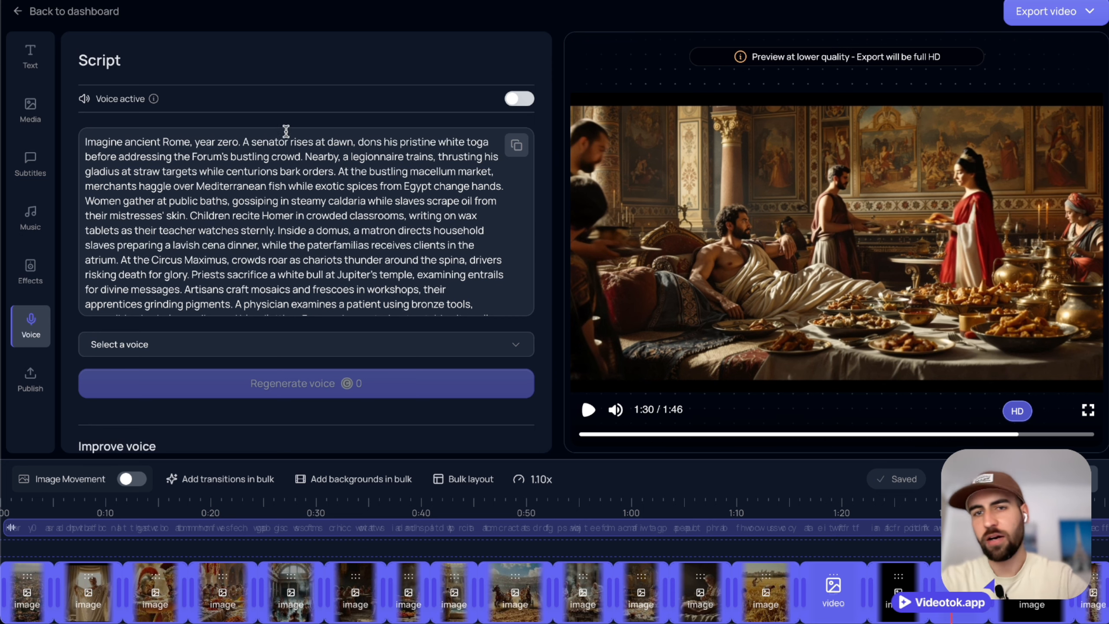
- Look over the caption style settings, return to the media gallery and check the market scene at 0:21
left_click(30, 57)
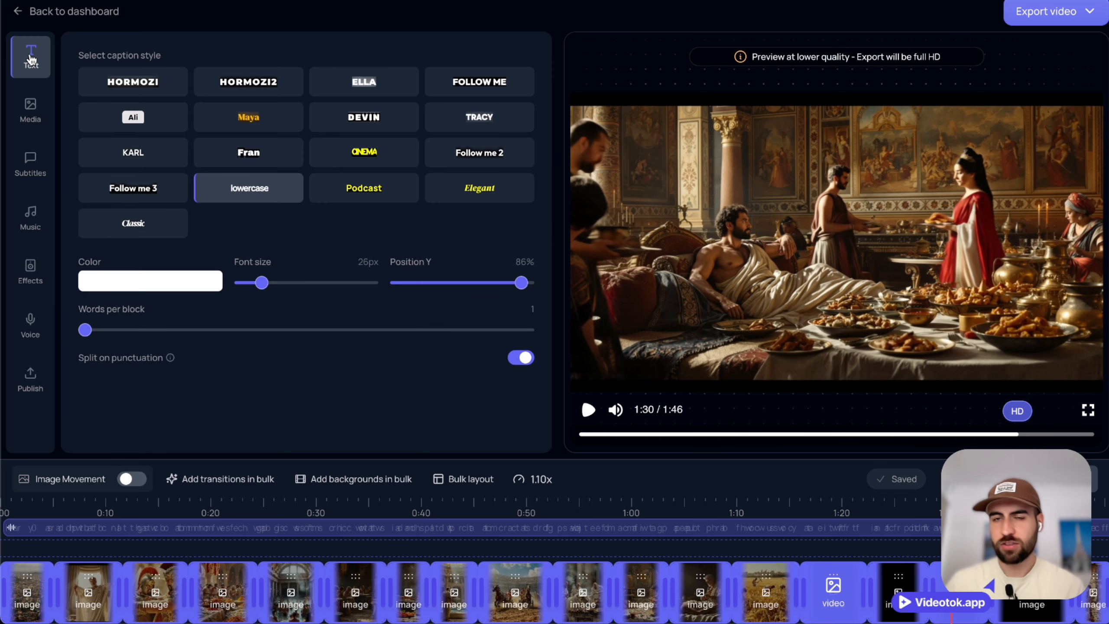
left_click(30, 109)
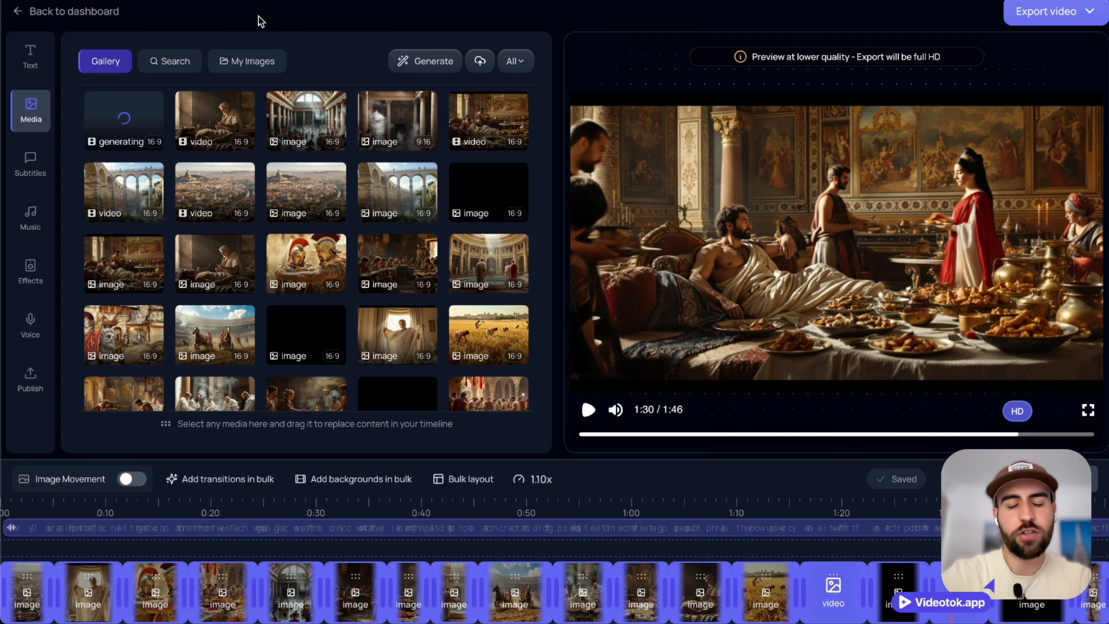
left_click(229, 505)
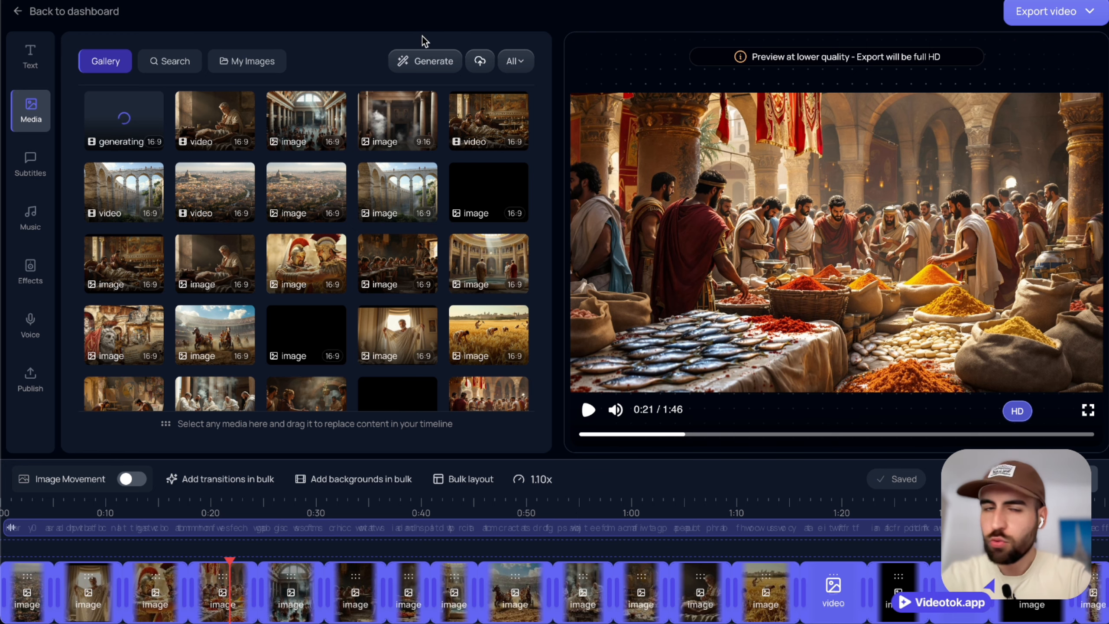
- Review the motion models available for the vertical Roman bath image, from Kling 1.6 standard to Veo 2, and close its preview
left_click(400, 112)
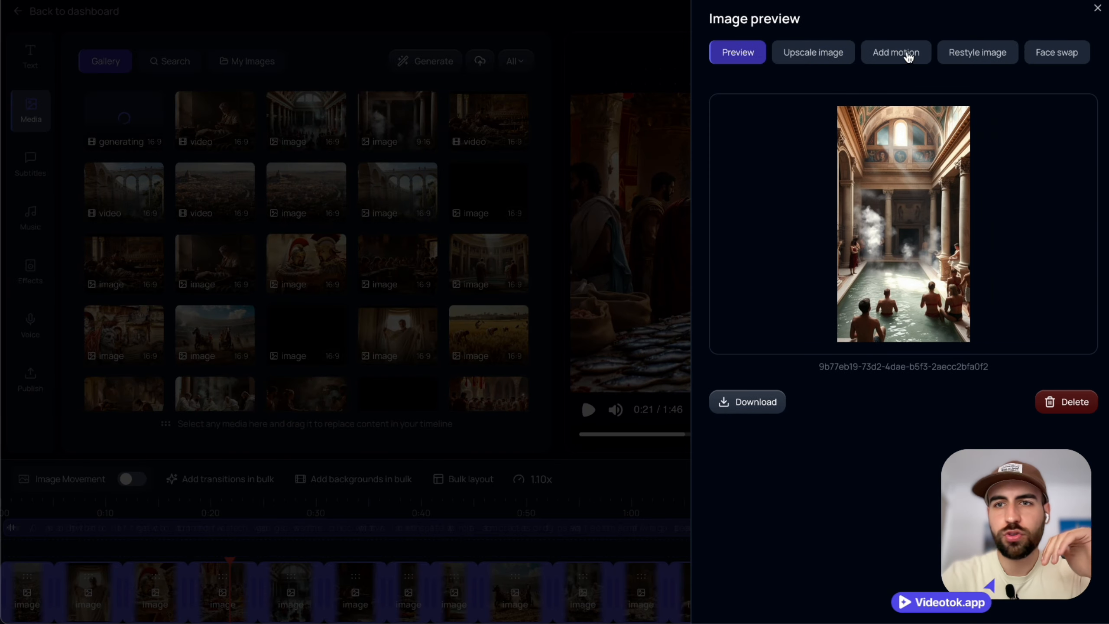
left_click(906, 55)
left_click(877, 455)
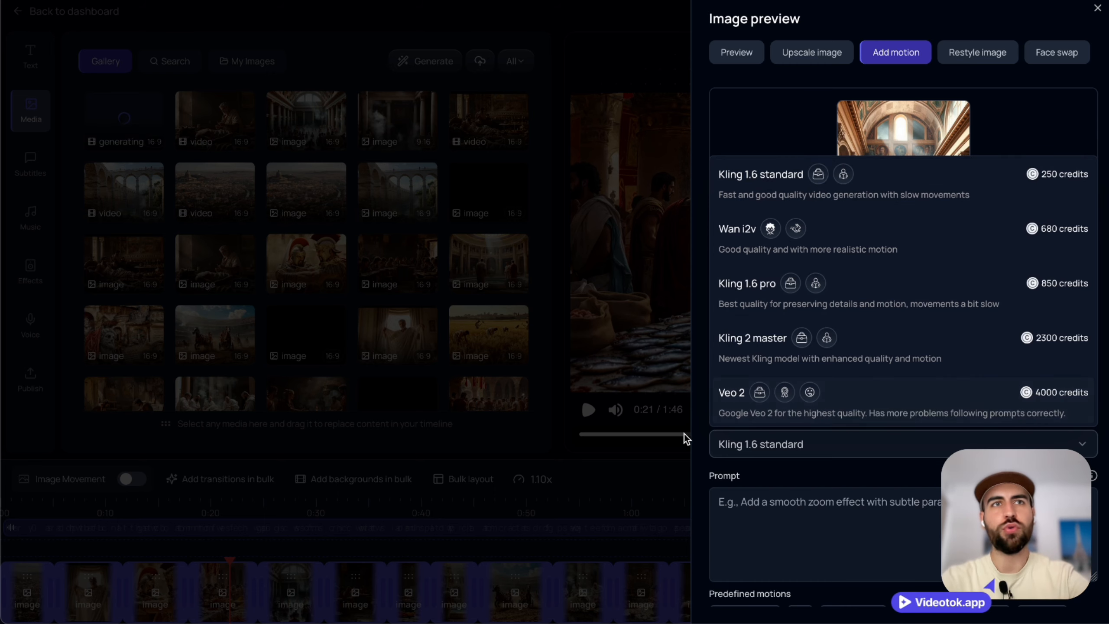
left_click(648, 409)
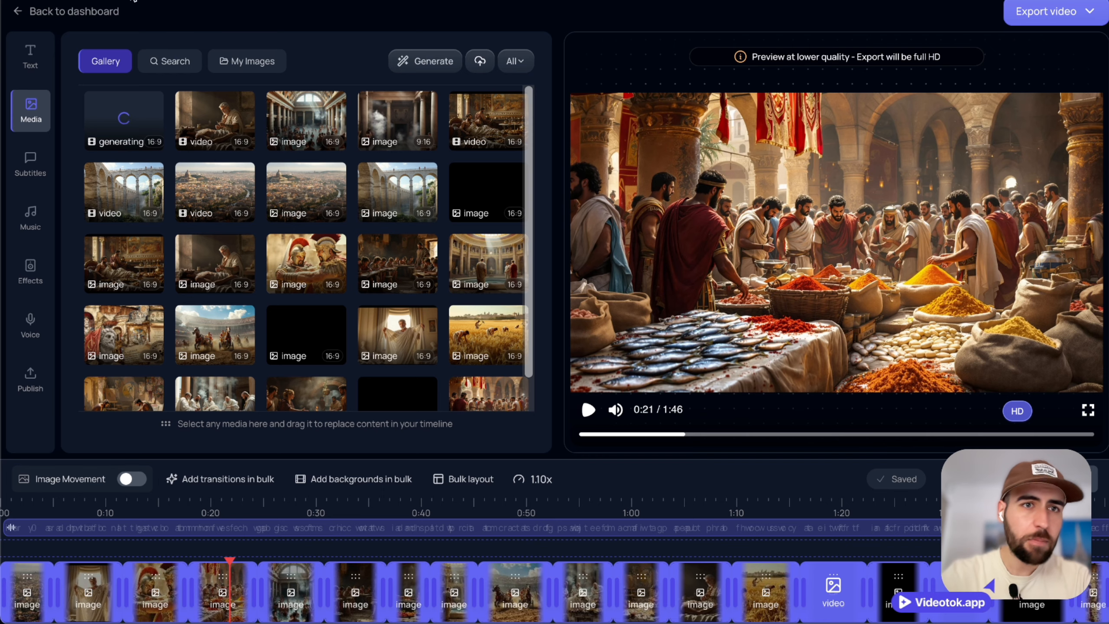
- Return to the dashboard, open the "Welcome to Mars, year 3100." video and set its speed to 1.50x
left_click(69, 12)
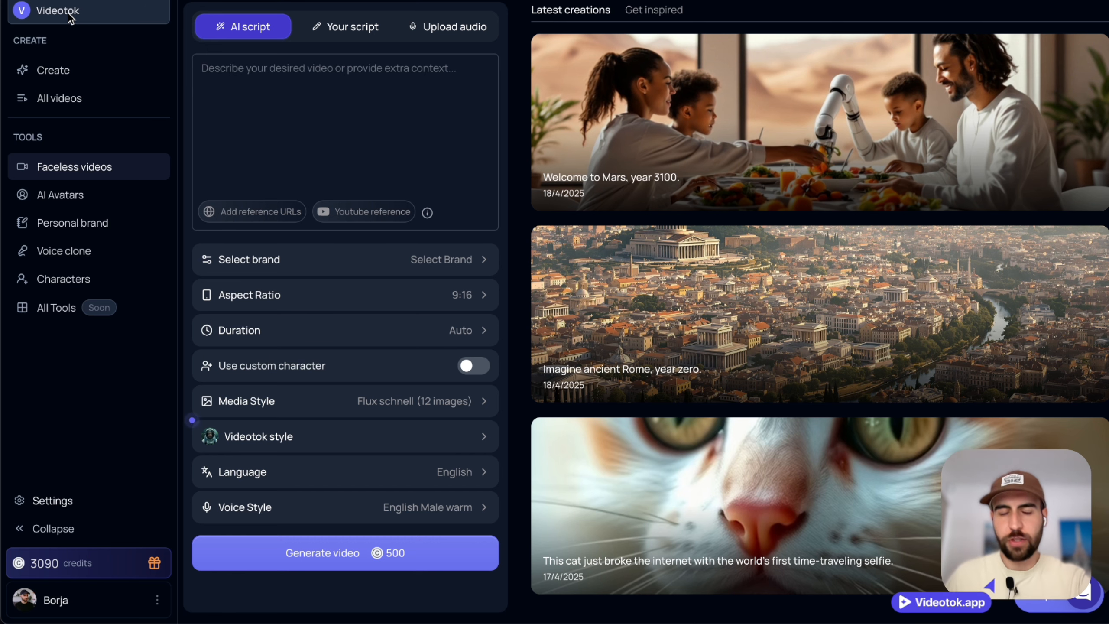
mouse_move(827, 137)
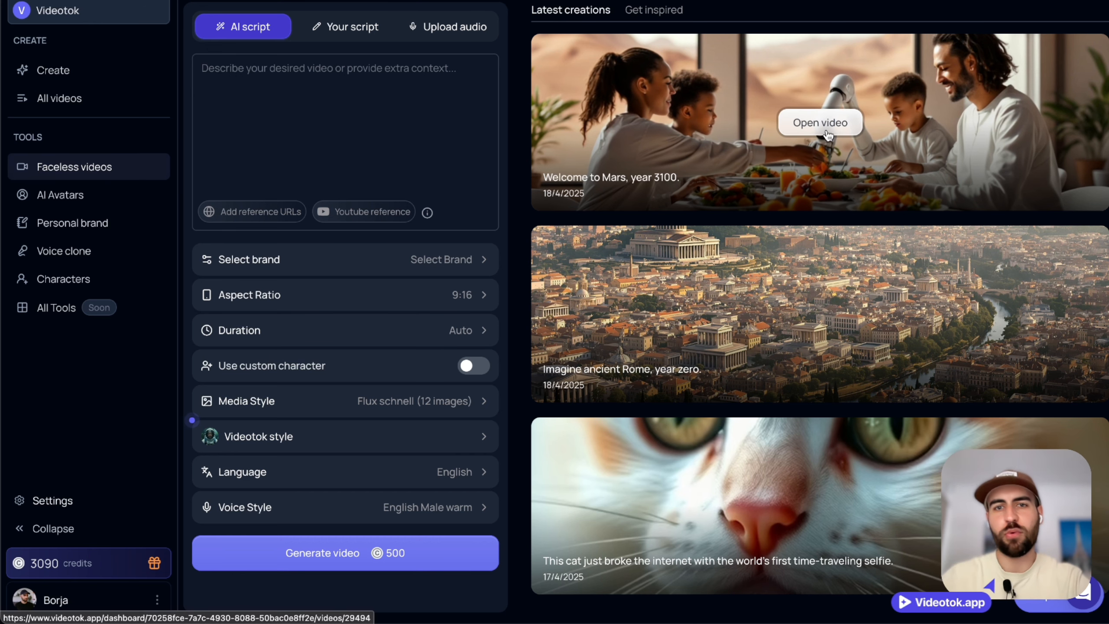
left_click(828, 137)
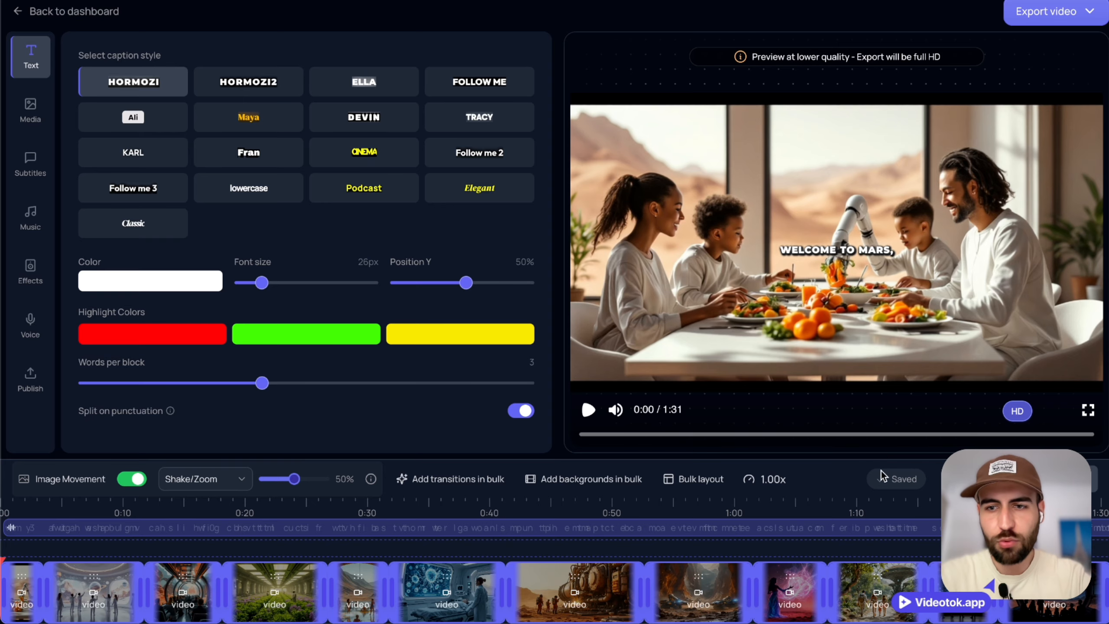
left_click(756, 479)
left_click(892, 514)
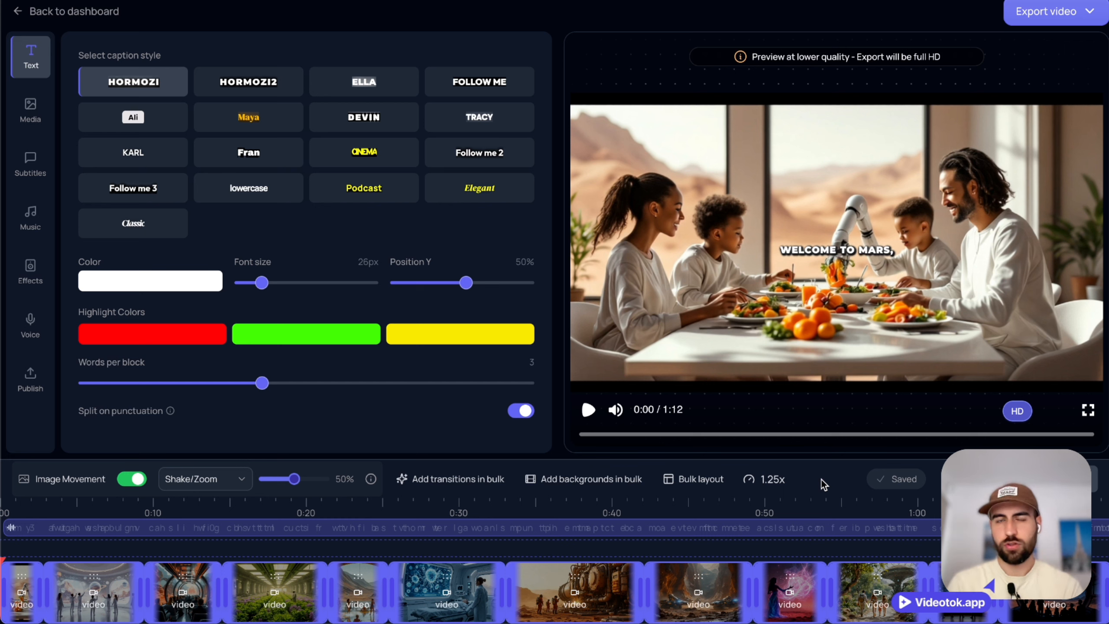
left_click(785, 485)
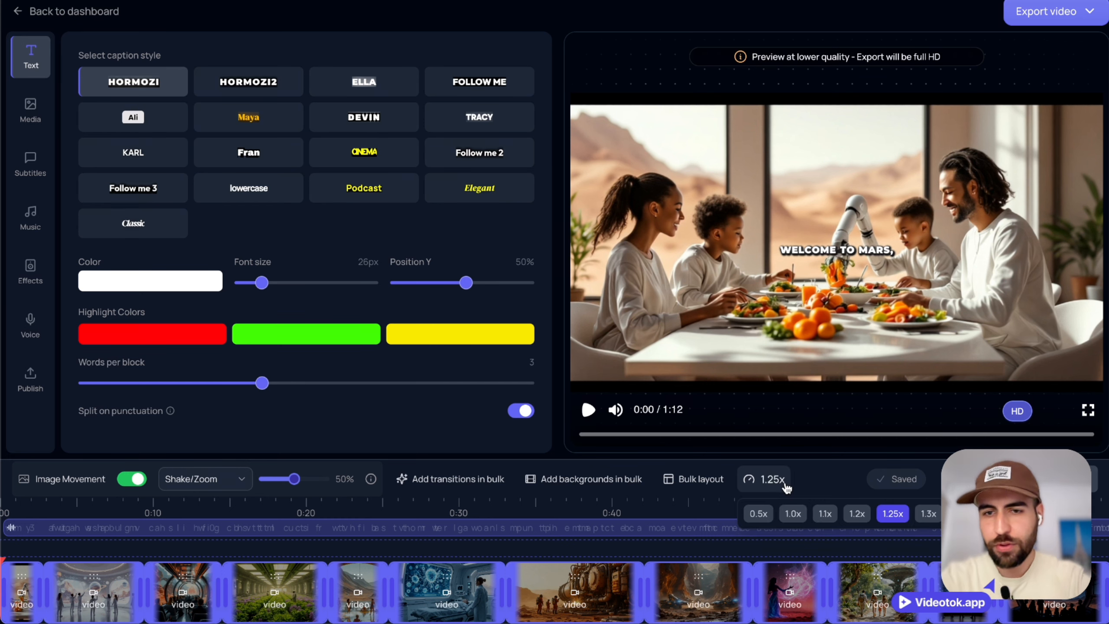
left_click(927, 514)
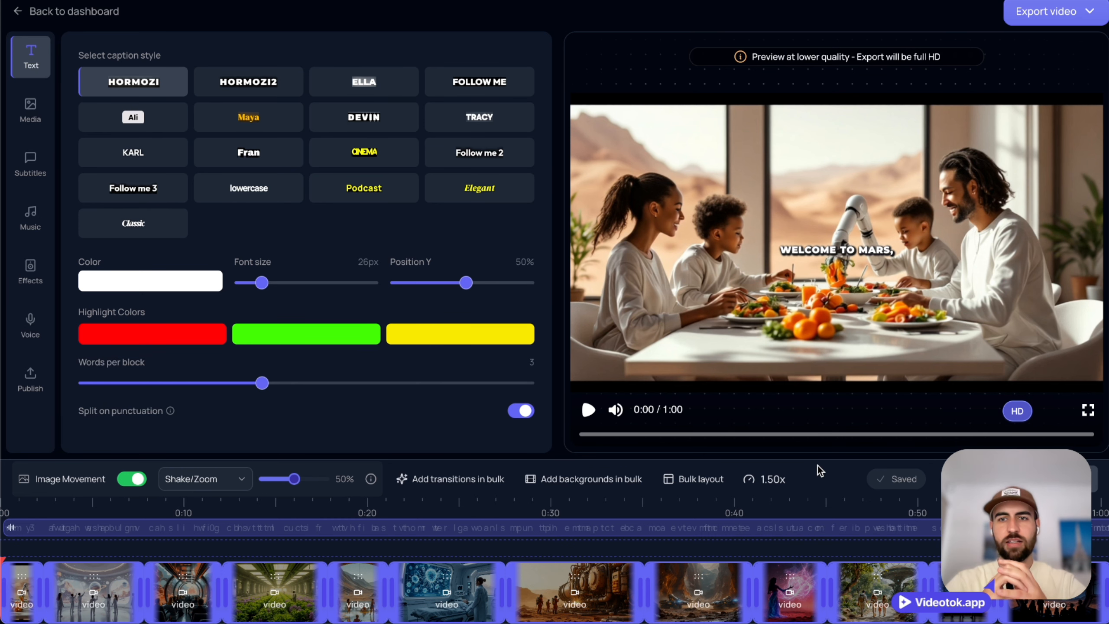
- Apply the Podcast caption style to the Mars video and set the captions' vertical position to 85%
left_click(258, 189)
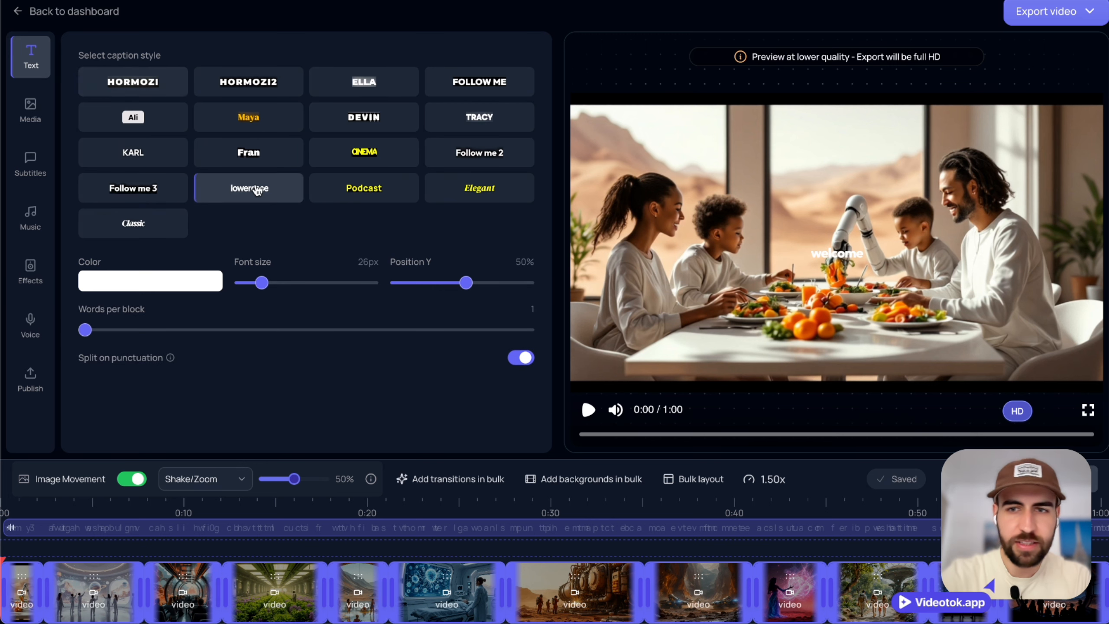
left_click(382, 193)
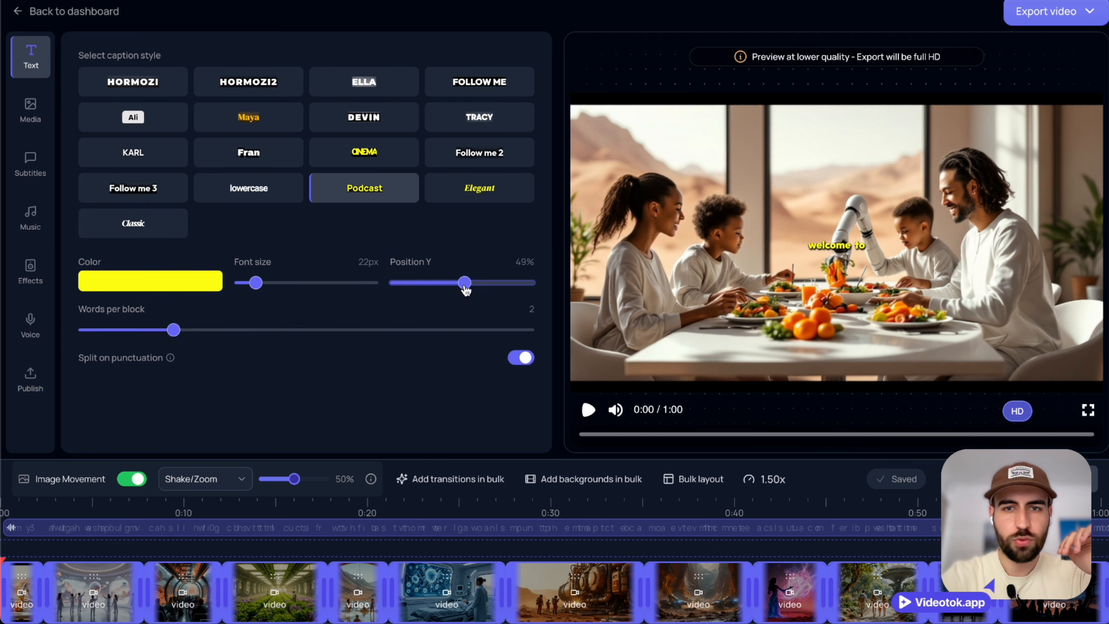
left_click_drag(465, 283, 520, 283)
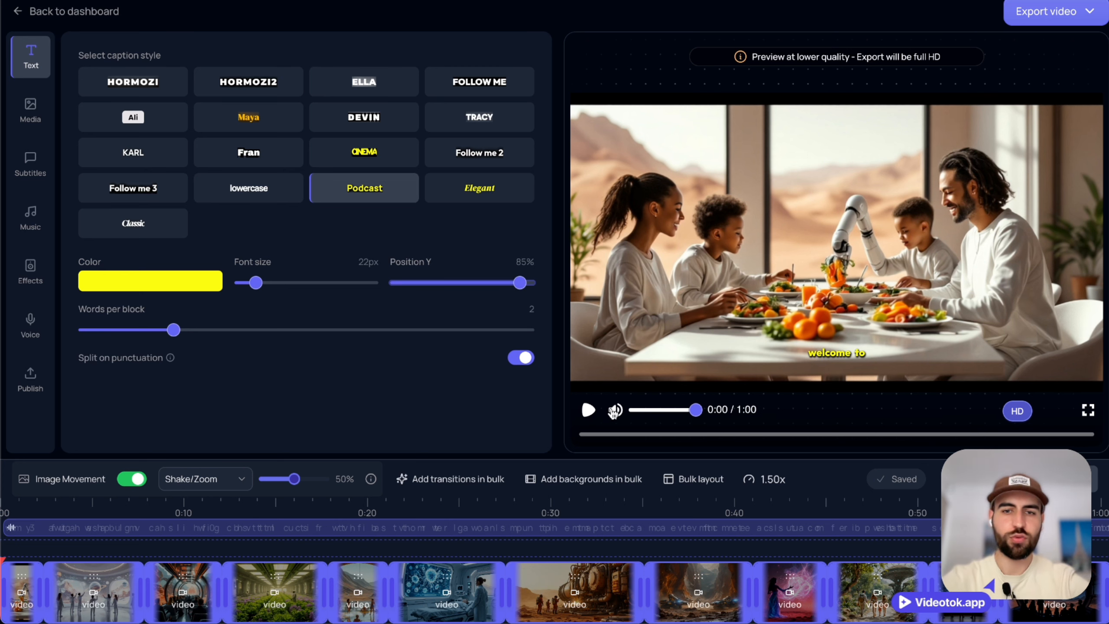
- Play the Mars video preview, and check the train scene at 0:10 on the timeline
left_click(588, 411)
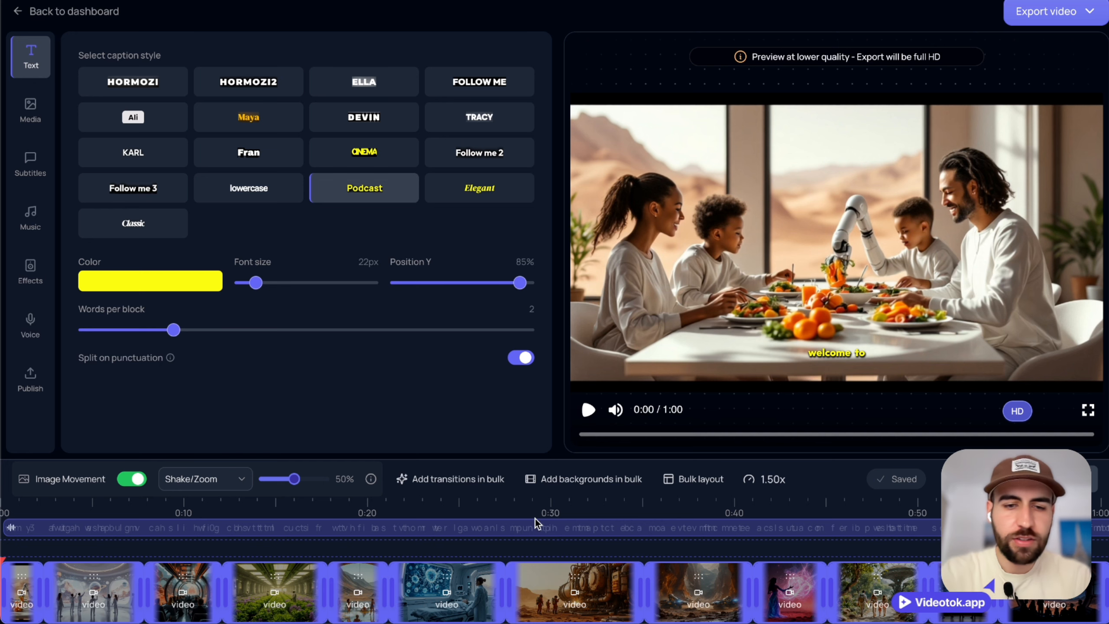
left_click(206, 504)
left_click(187, 506)
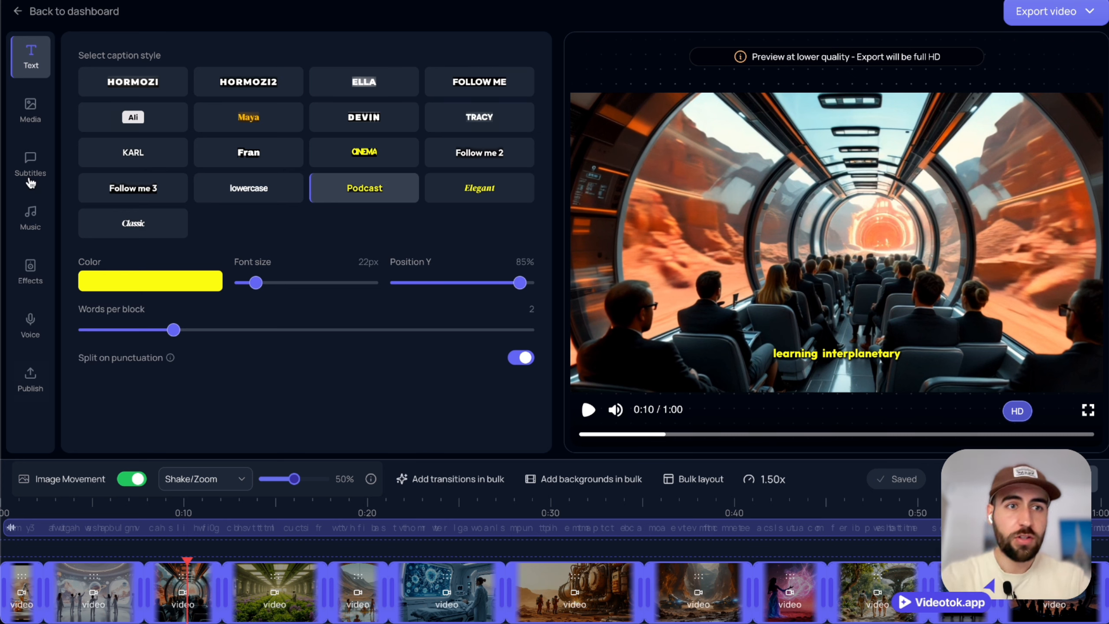
- Show the media gallery and adjust the second to sixth clips' edges to shift them later, leaving an empty slot of about 3 seconds after the opening clip
left_click(29, 115)
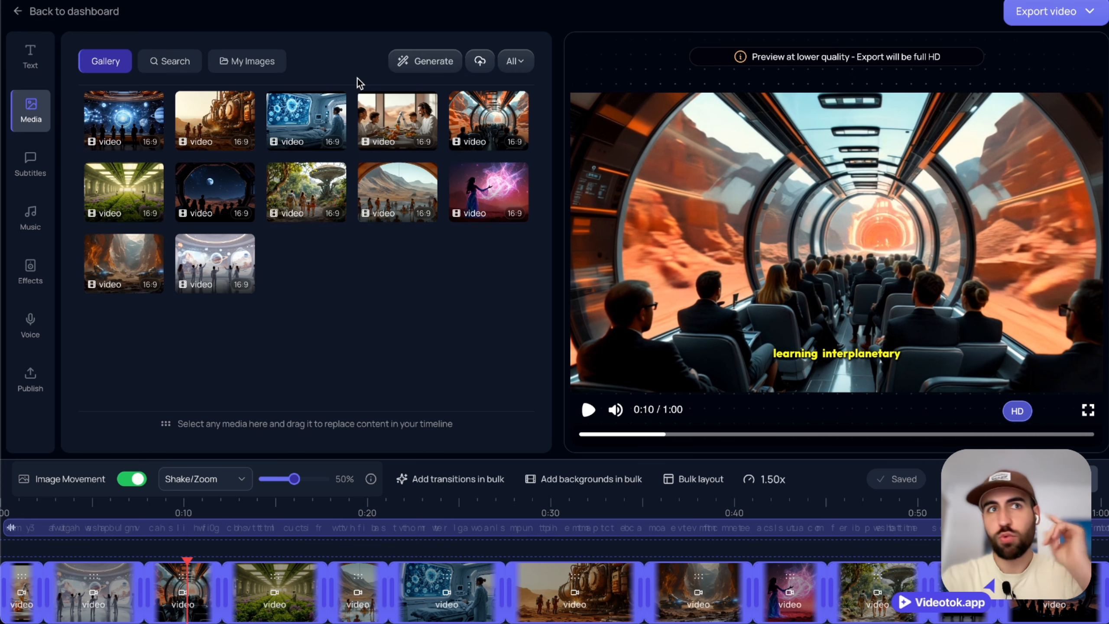
mouse_move(524, 606)
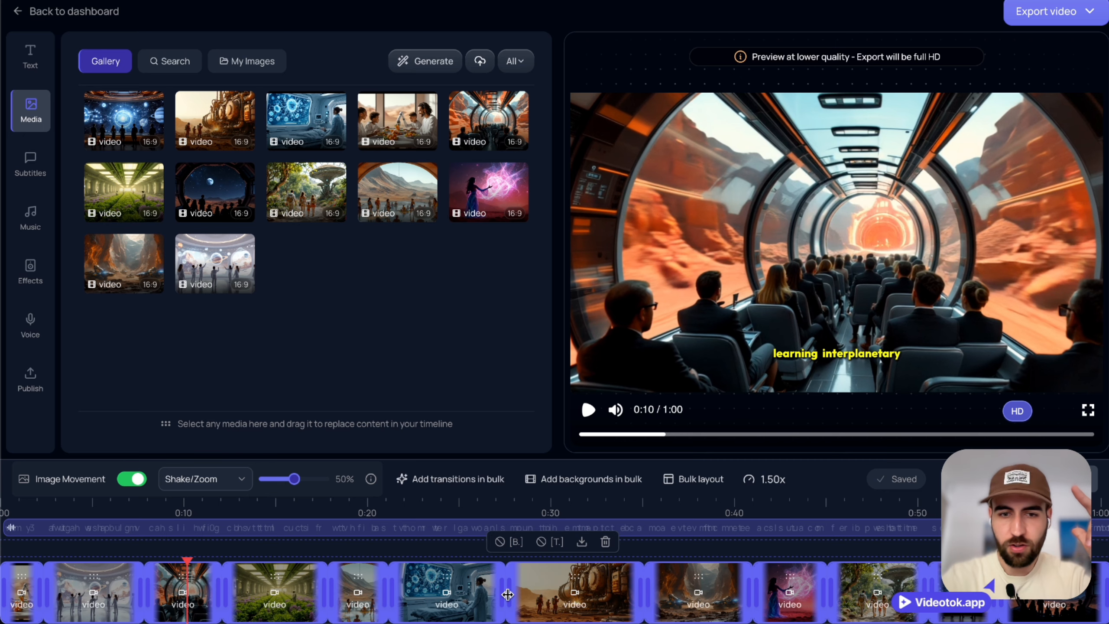
left_click_drag(507, 595, 562, 591)
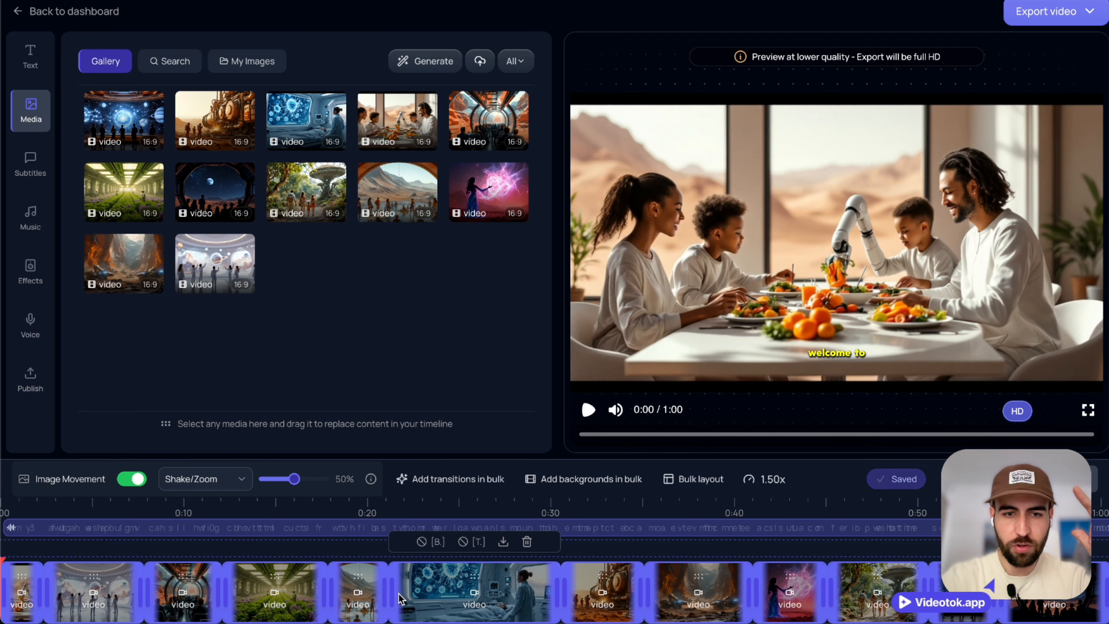
left_click_drag(392, 594, 472, 593)
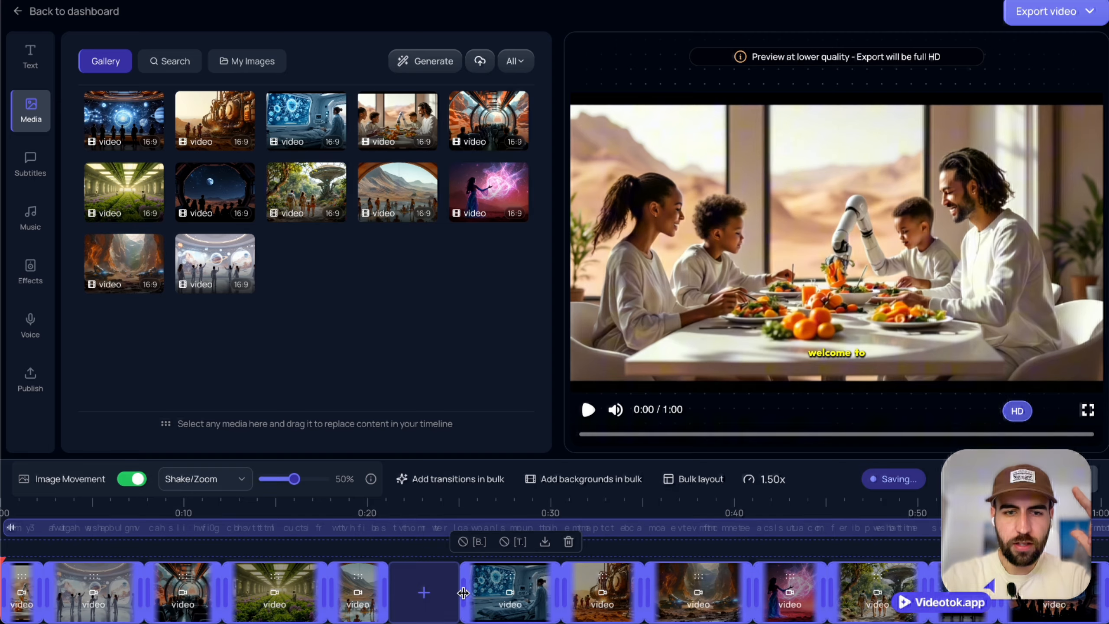
left_click_drag(334, 593, 388, 594)
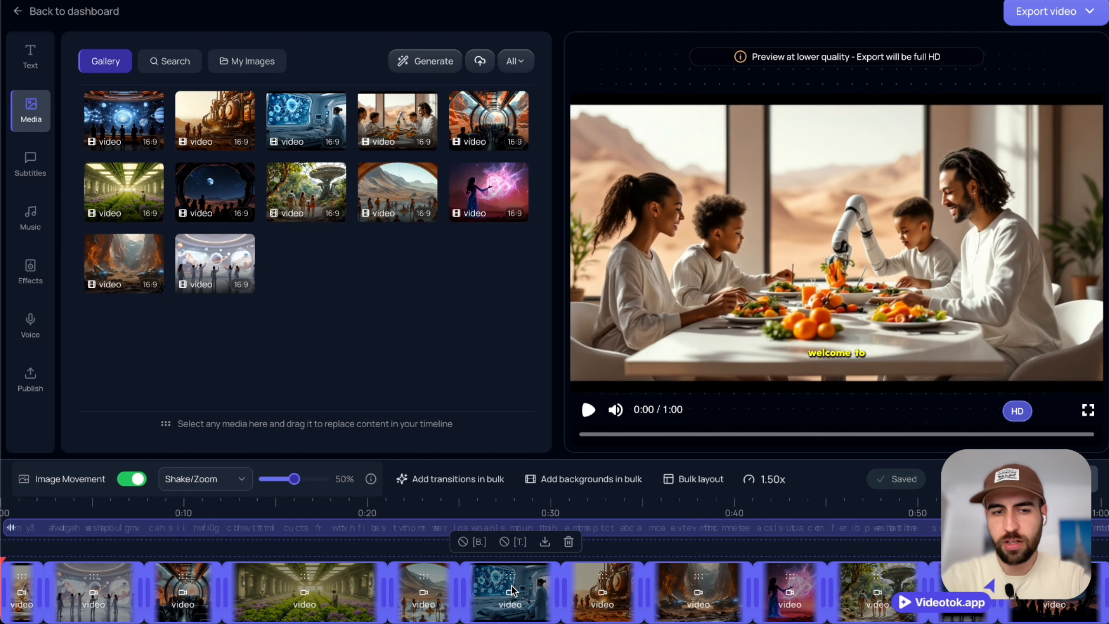
left_click_drag(226, 597, 291, 597)
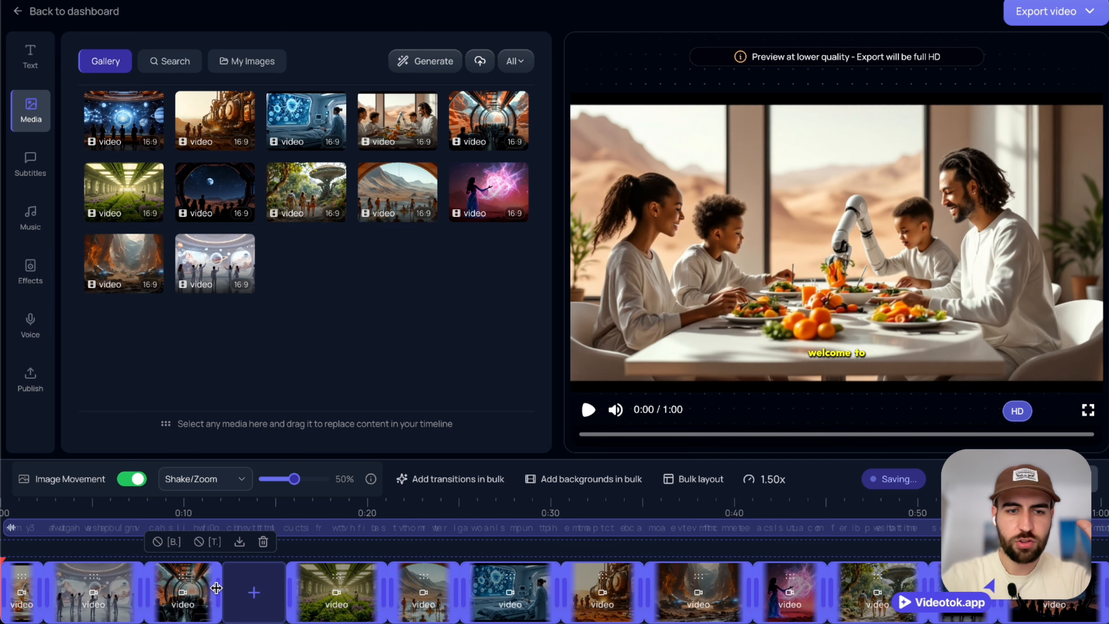
left_click_drag(149, 593, 192, 589)
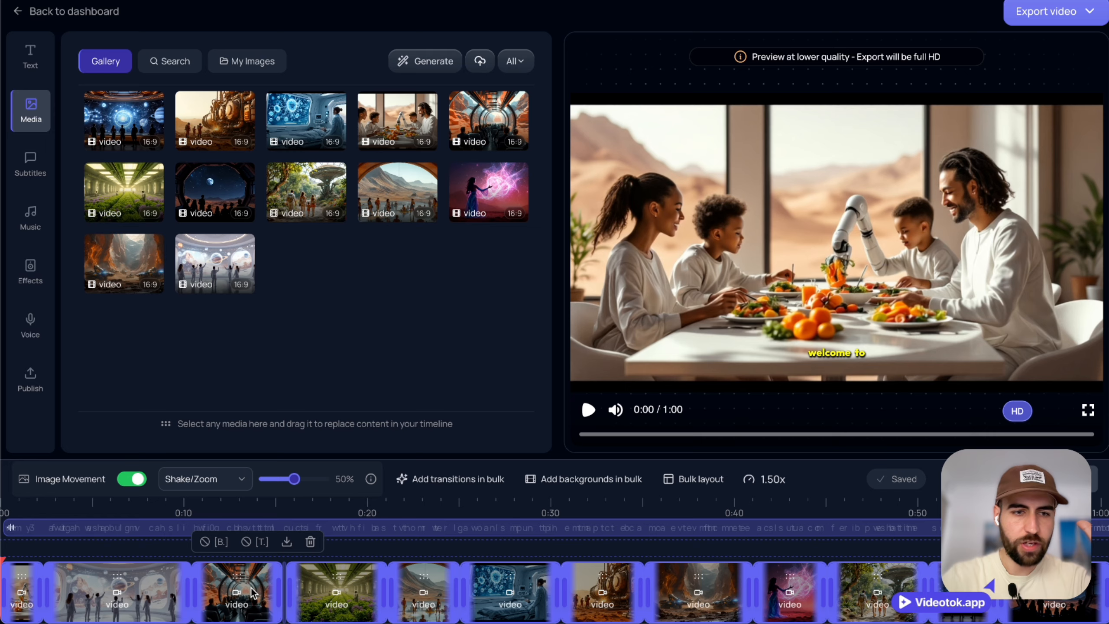
left_click_drag(45, 592, 106, 592)
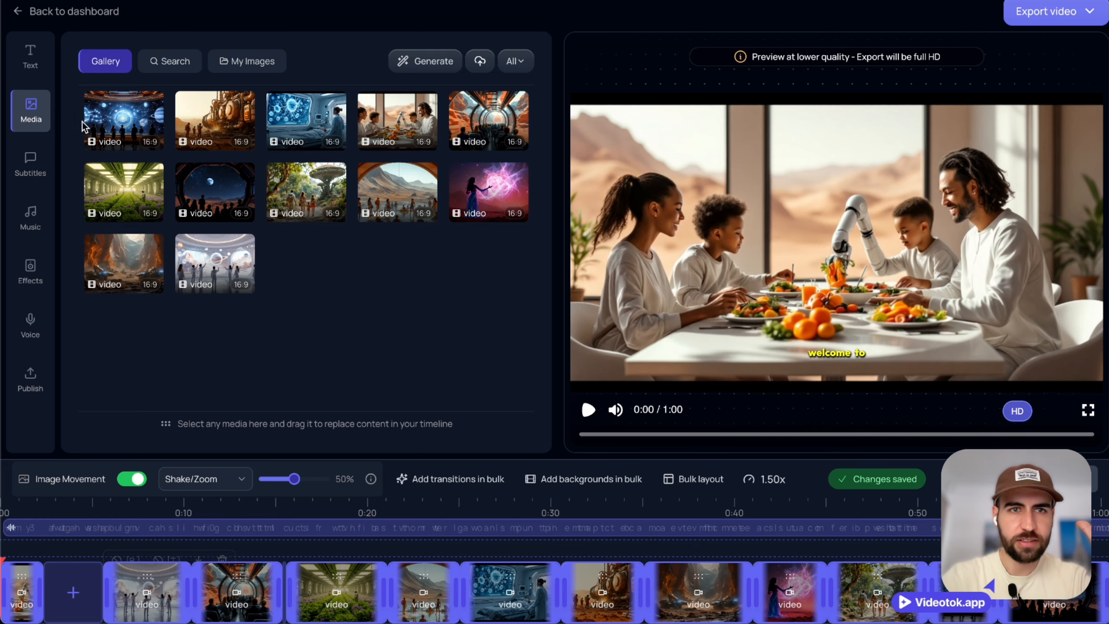
- Look over the image generation form and the export resolution options without generating or rendering anything
left_click(432, 64)
left_click(737, 262)
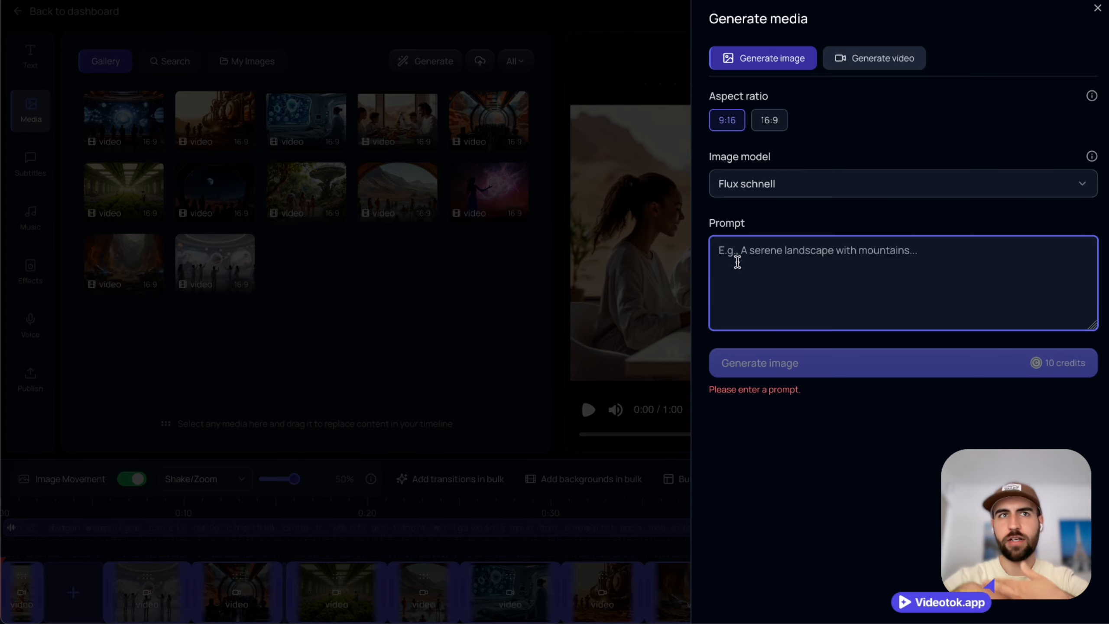
left_click(603, 270)
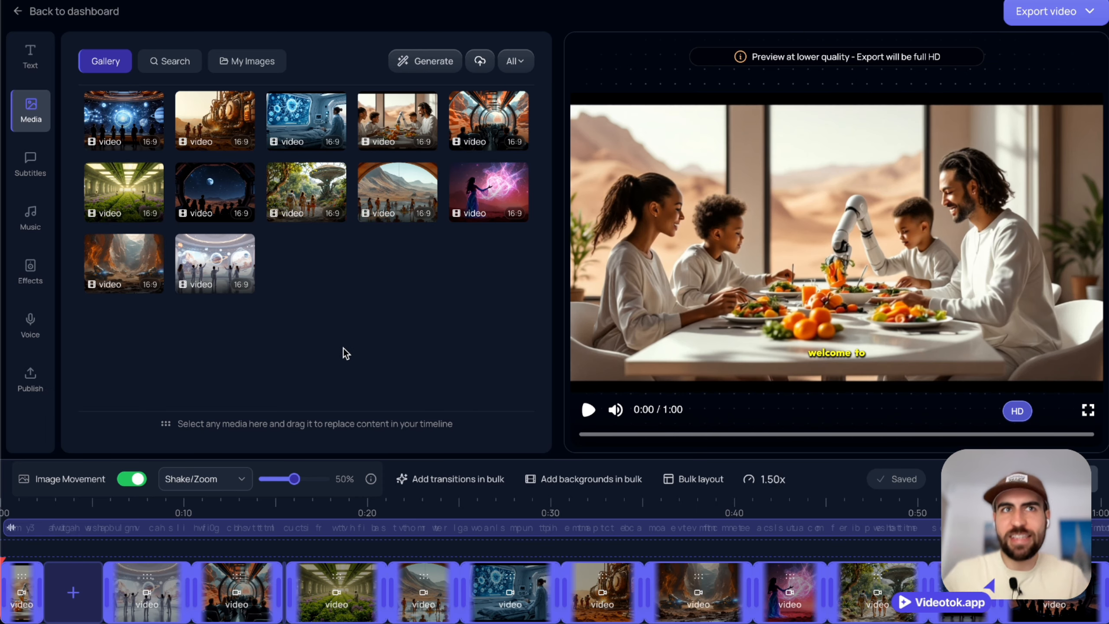
left_click(1065, 12)
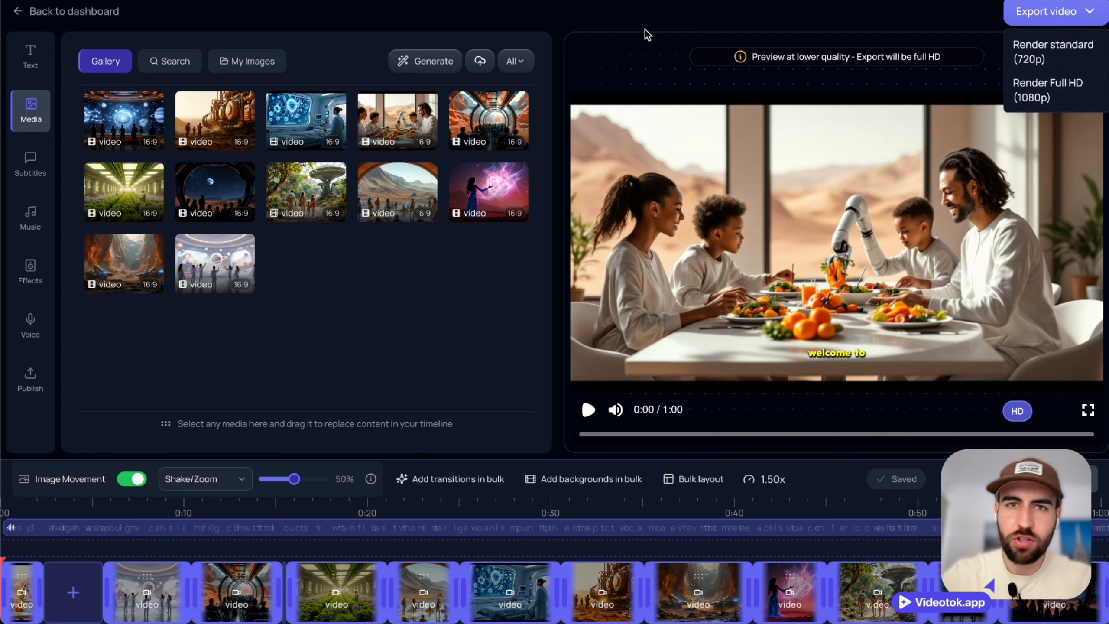
left_click(626, 18)
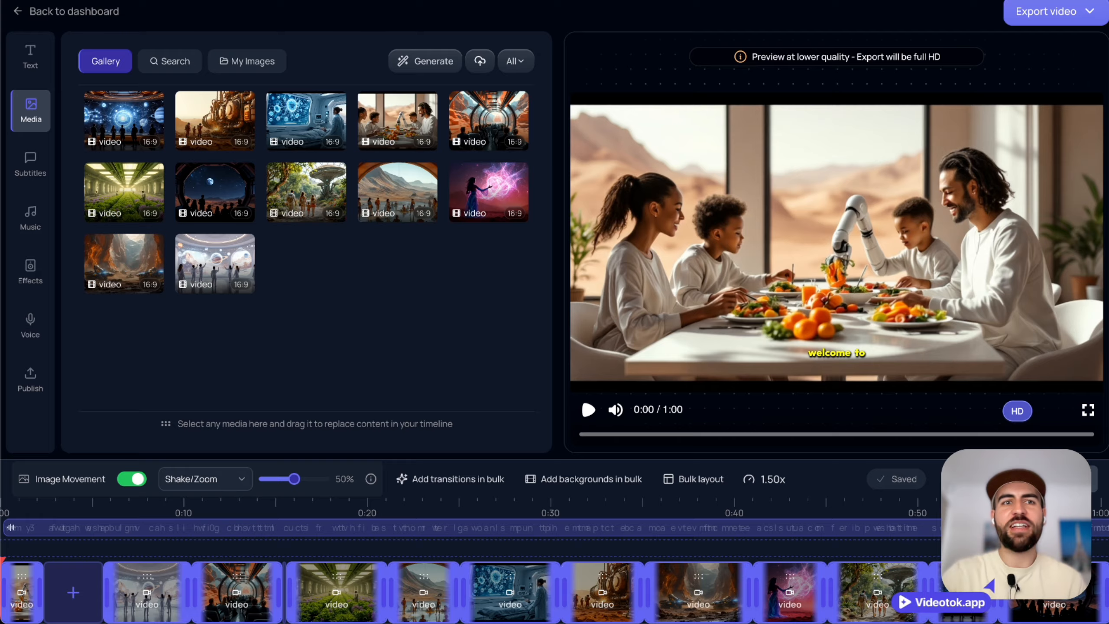